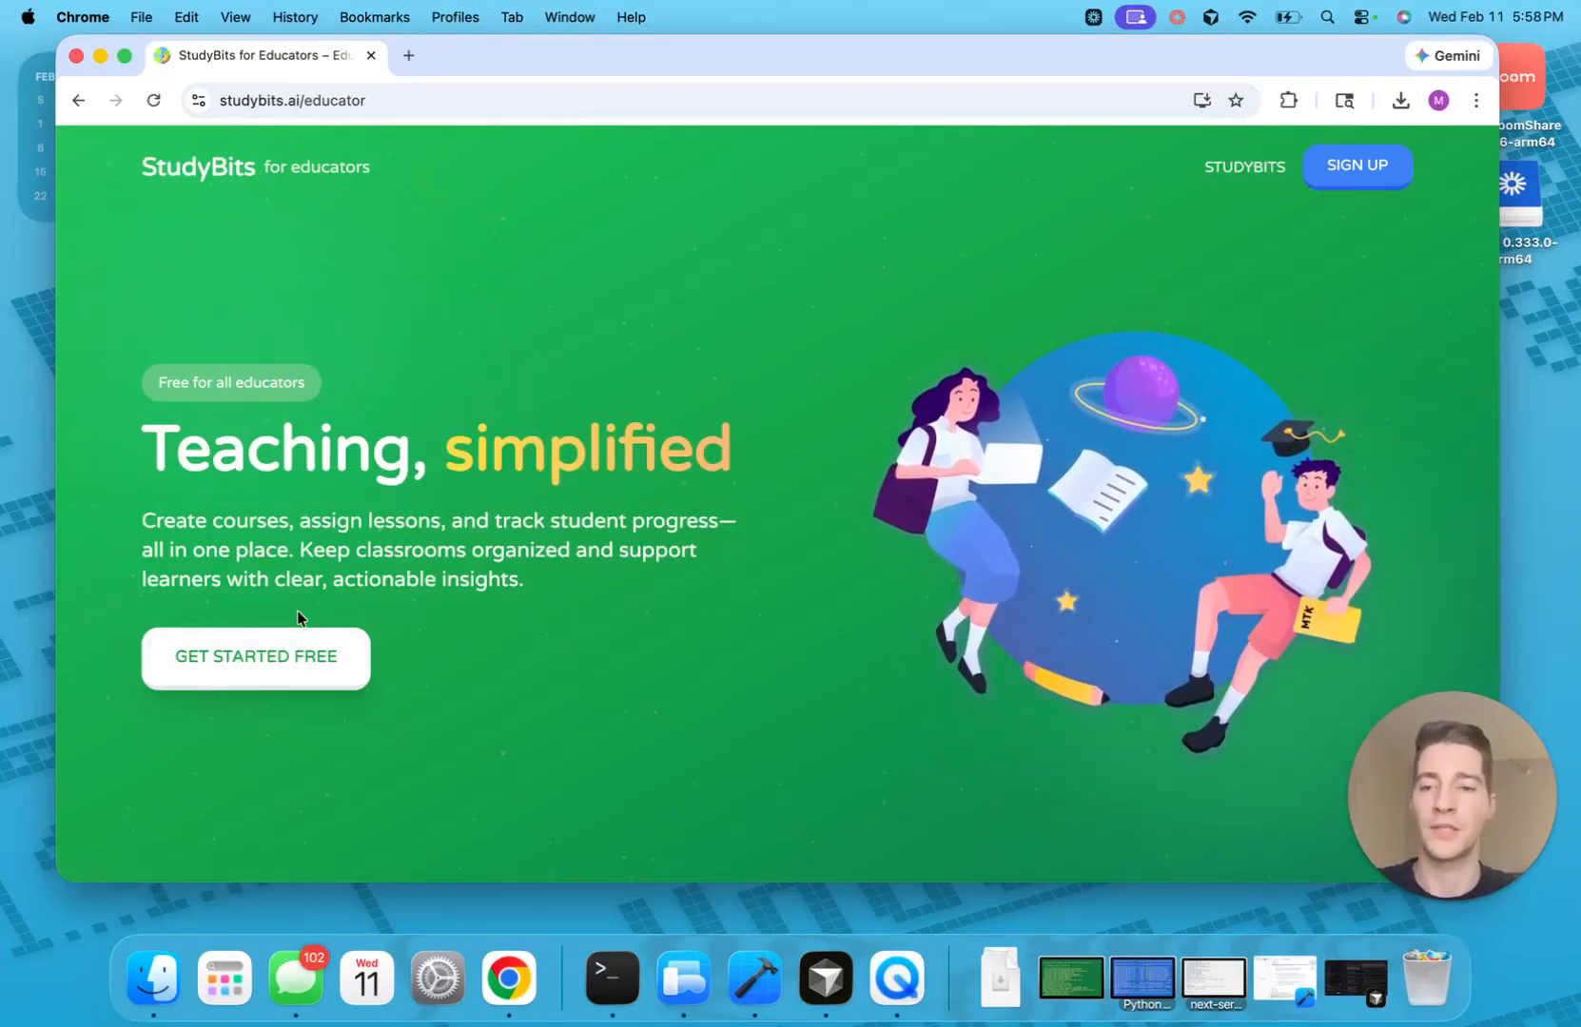
# Sign up for a free educator account with a first name, email address and password
pyautogui.click(274, 674)
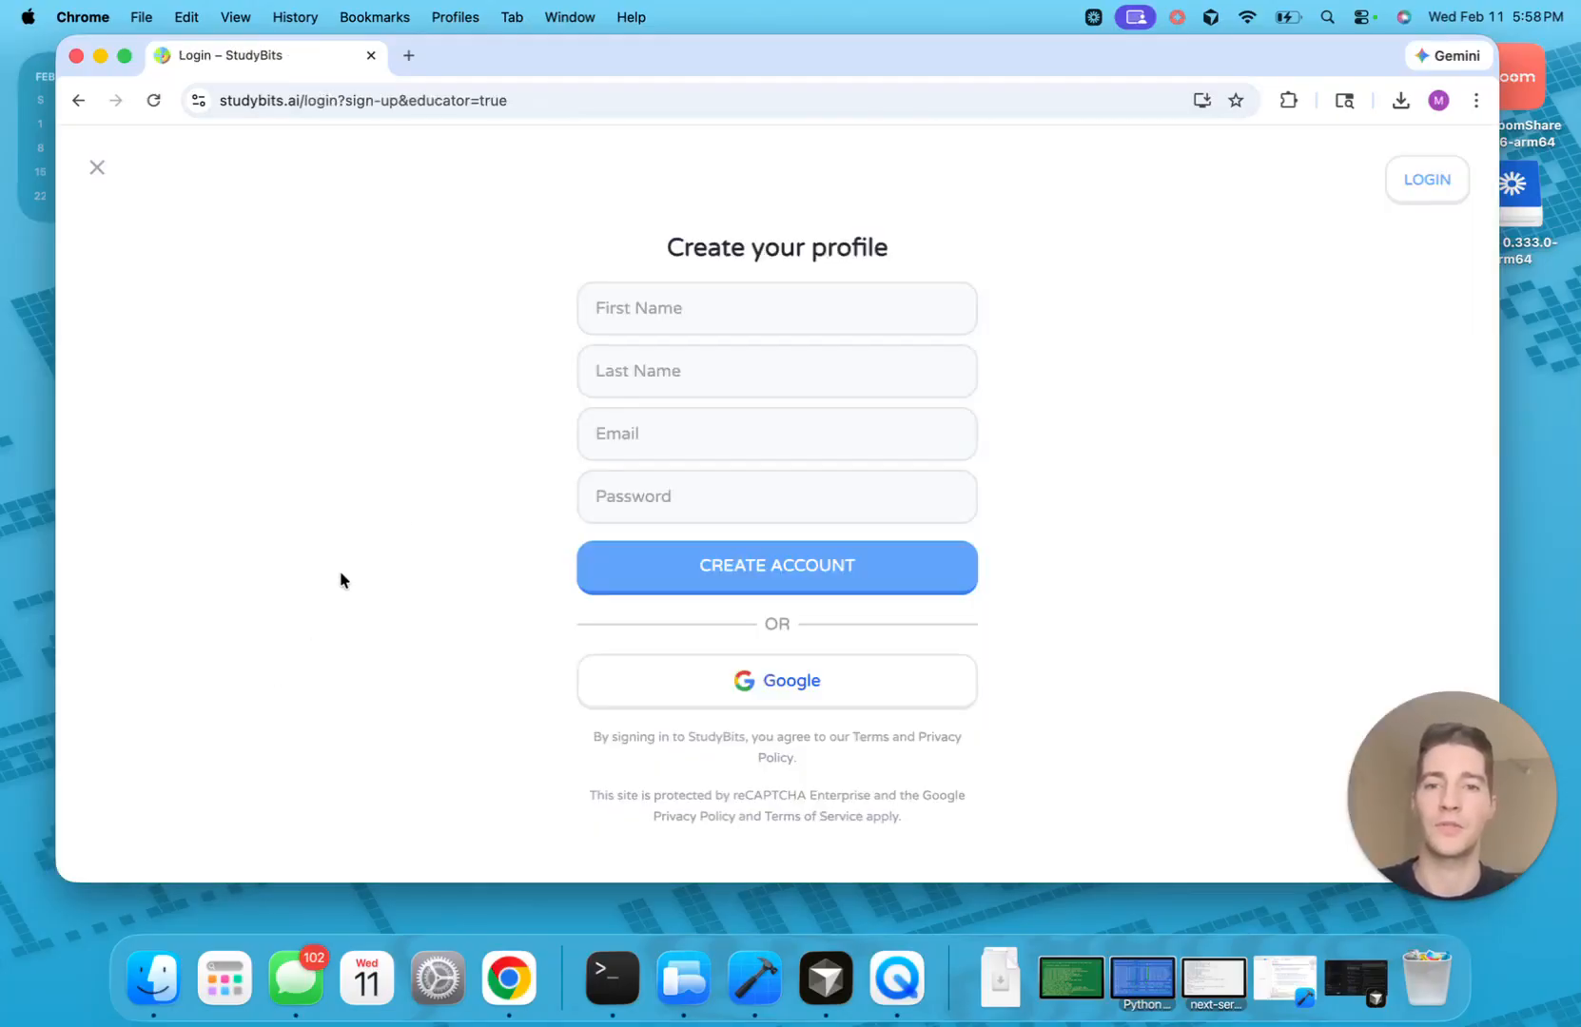
pyautogui.click(676, 330)
pyautogui.write('Michal')
pyautogui.press('Tab')
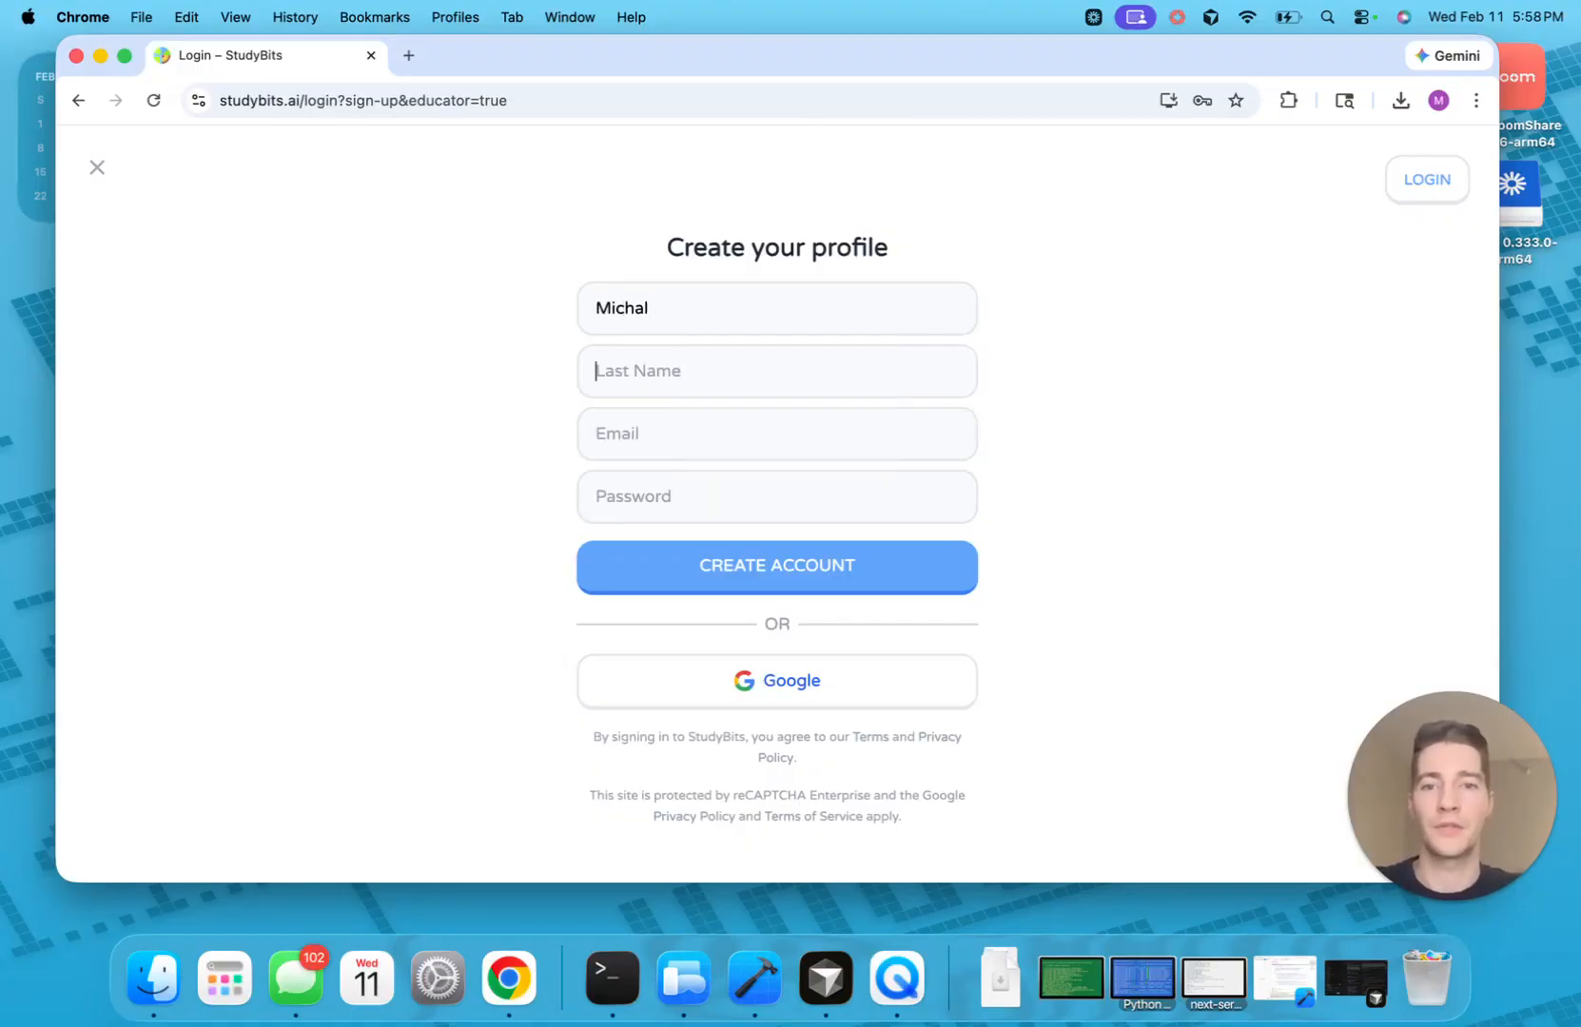
pyautogui.write('Test')
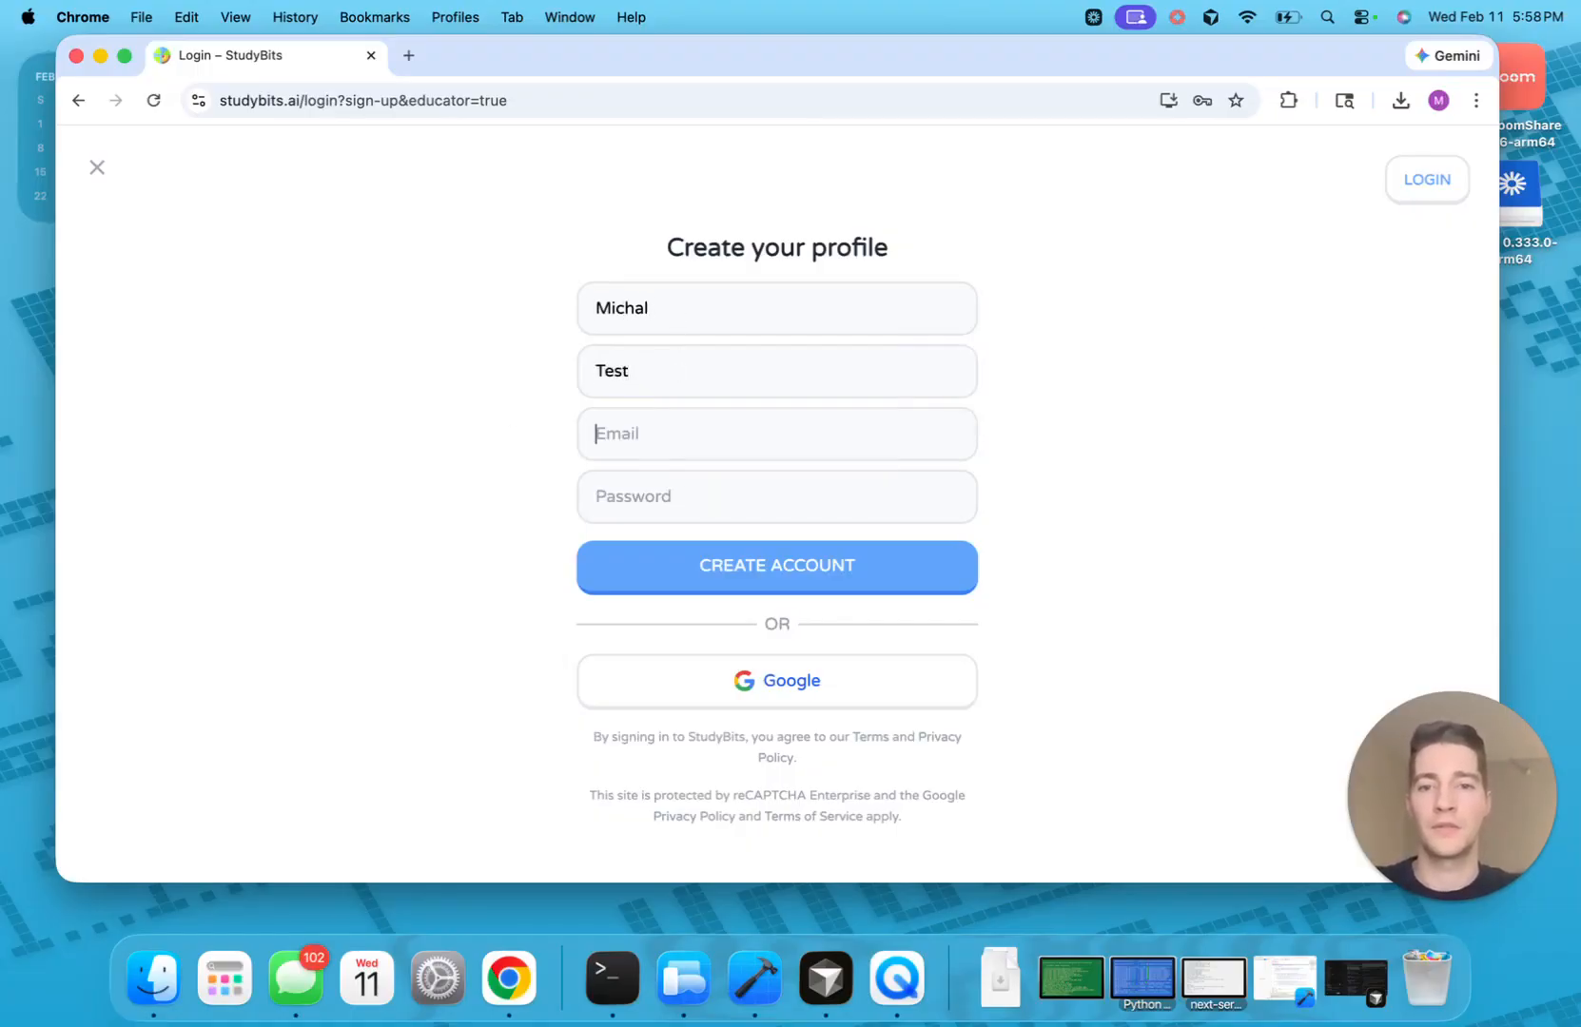
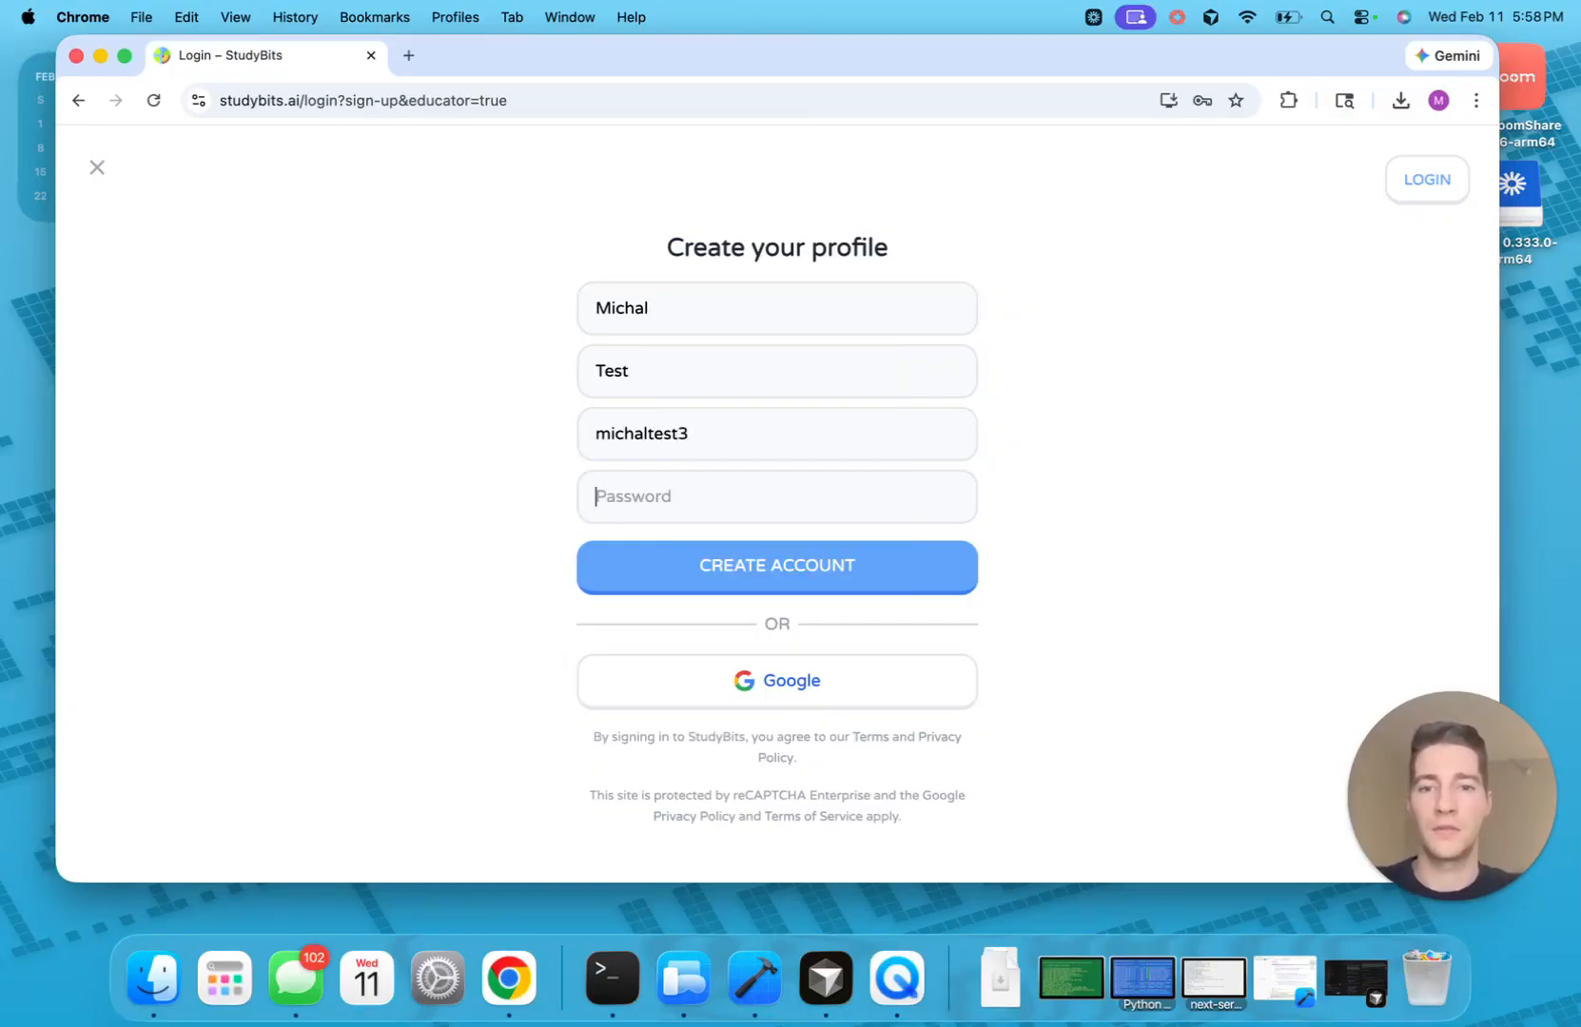
pyautogui.press('Tab')
pyautogui.write('test')
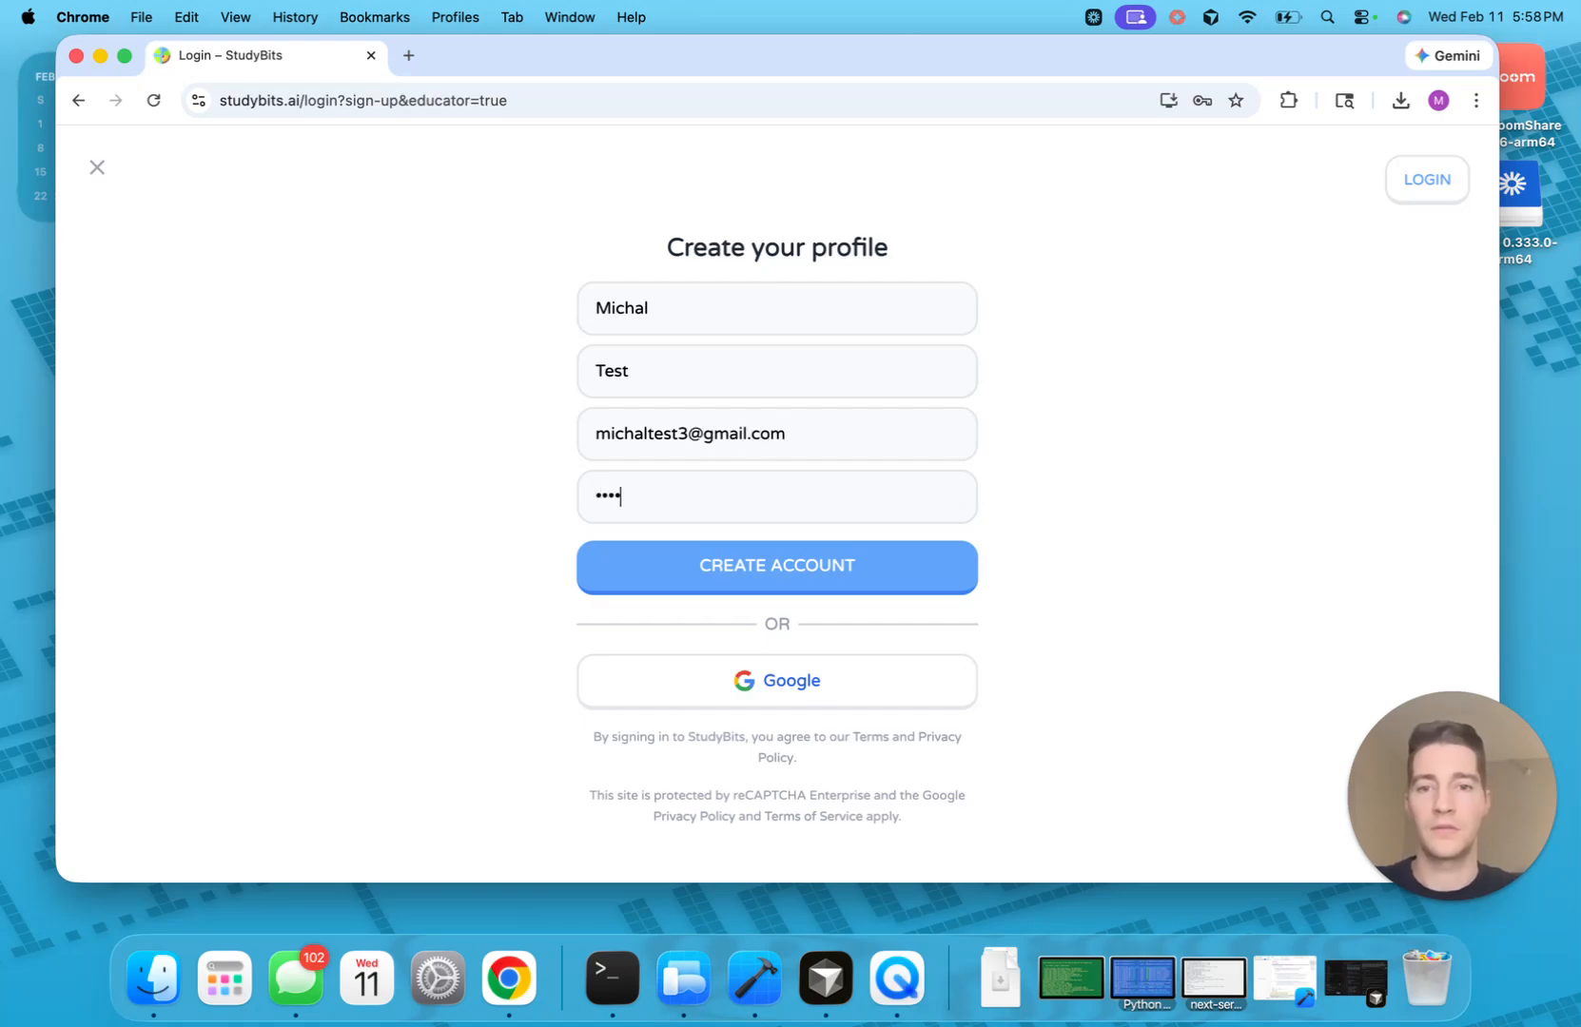
pyautogui.click(782, 557)
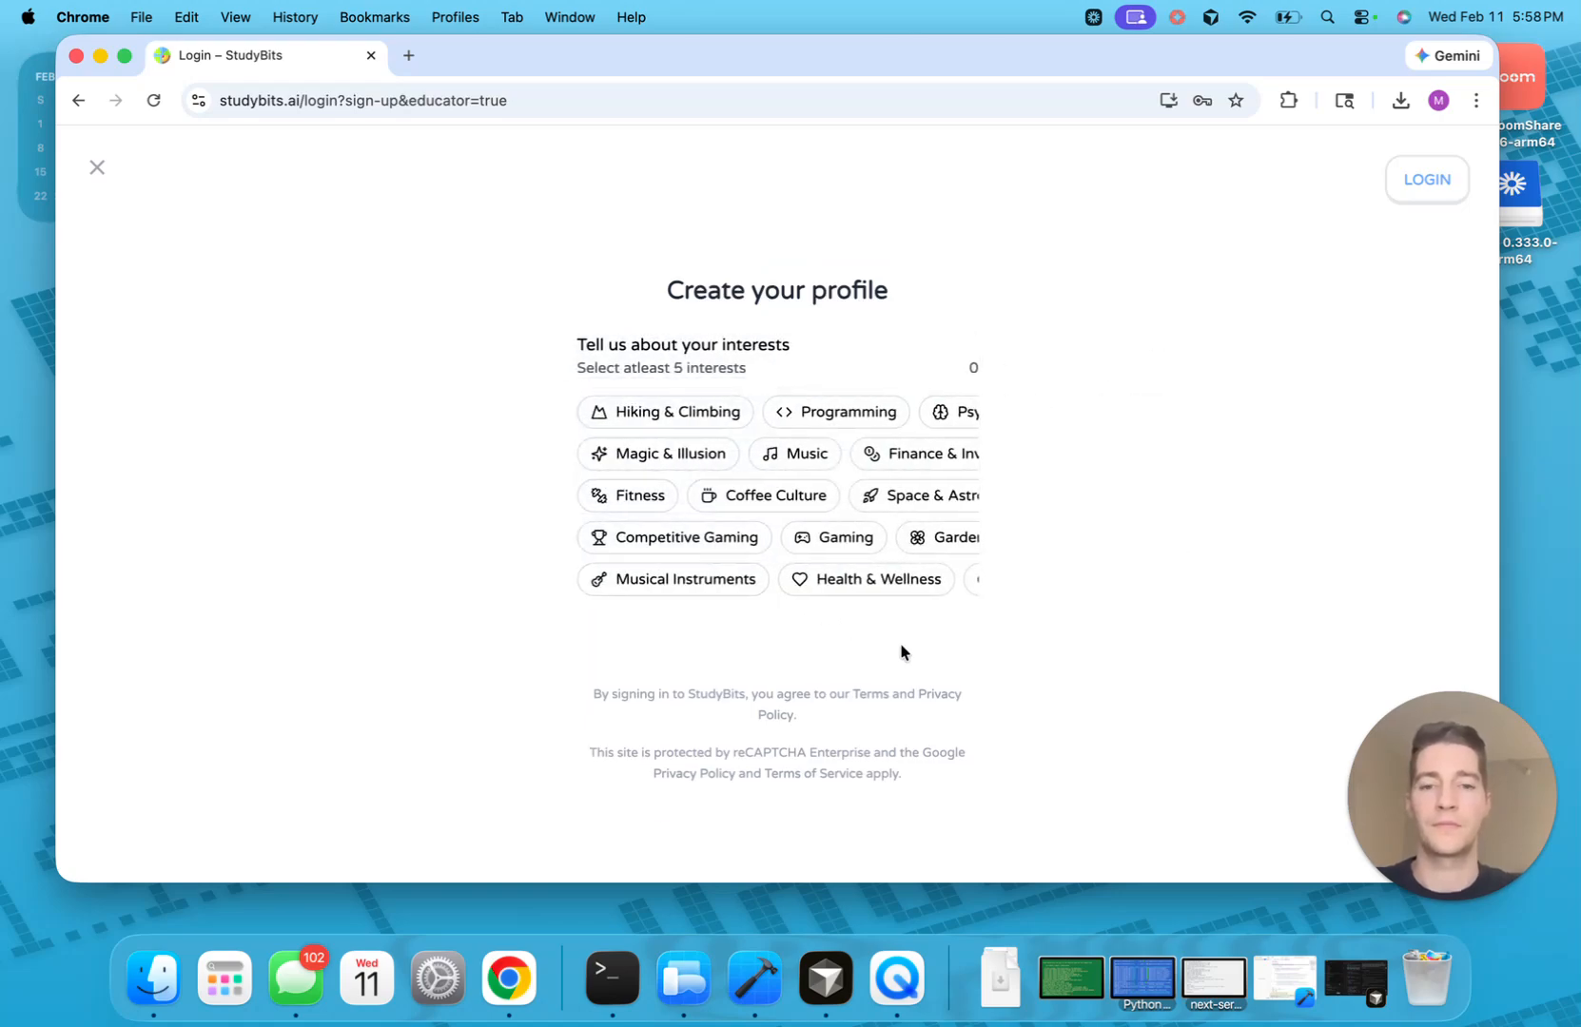
# Pick five interests: Competitive Gaming, Coffee Culture, Music, Programming and Space & Astronomy
pyautogui.click(707, 554)
pyautogui.click(775, 494)
pyautogui.click(799, 453)
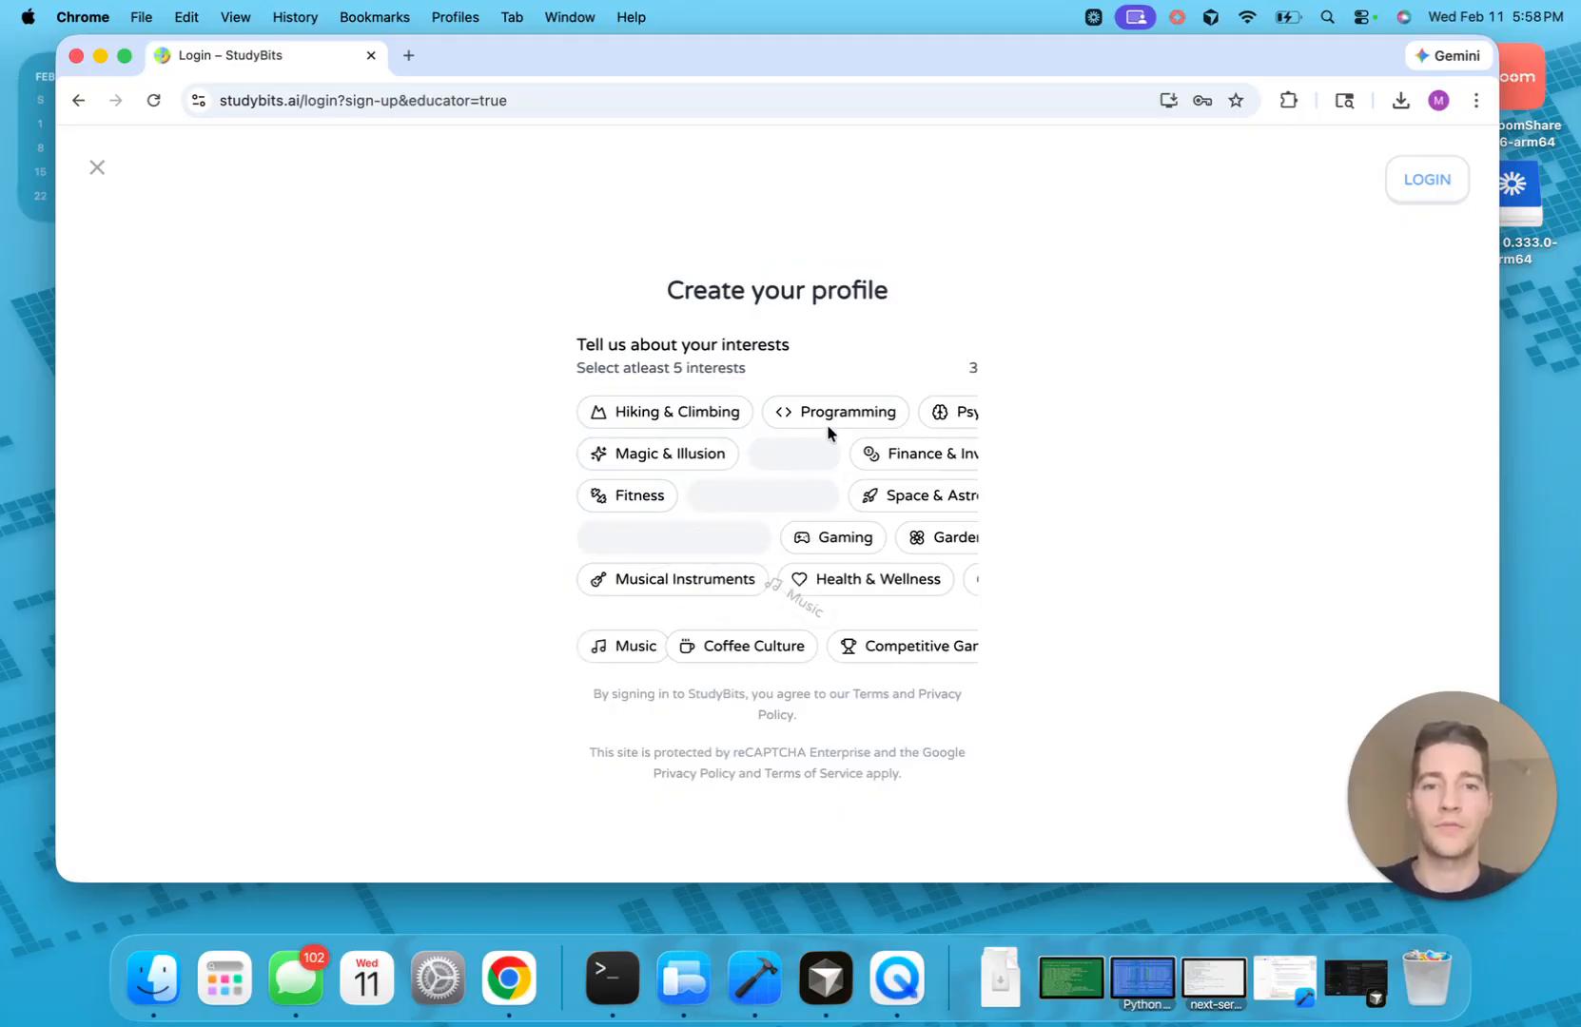
pyautogui.click(837, 412)
pyautogui.click(871, 491)
pyautogui.click(961, 358)
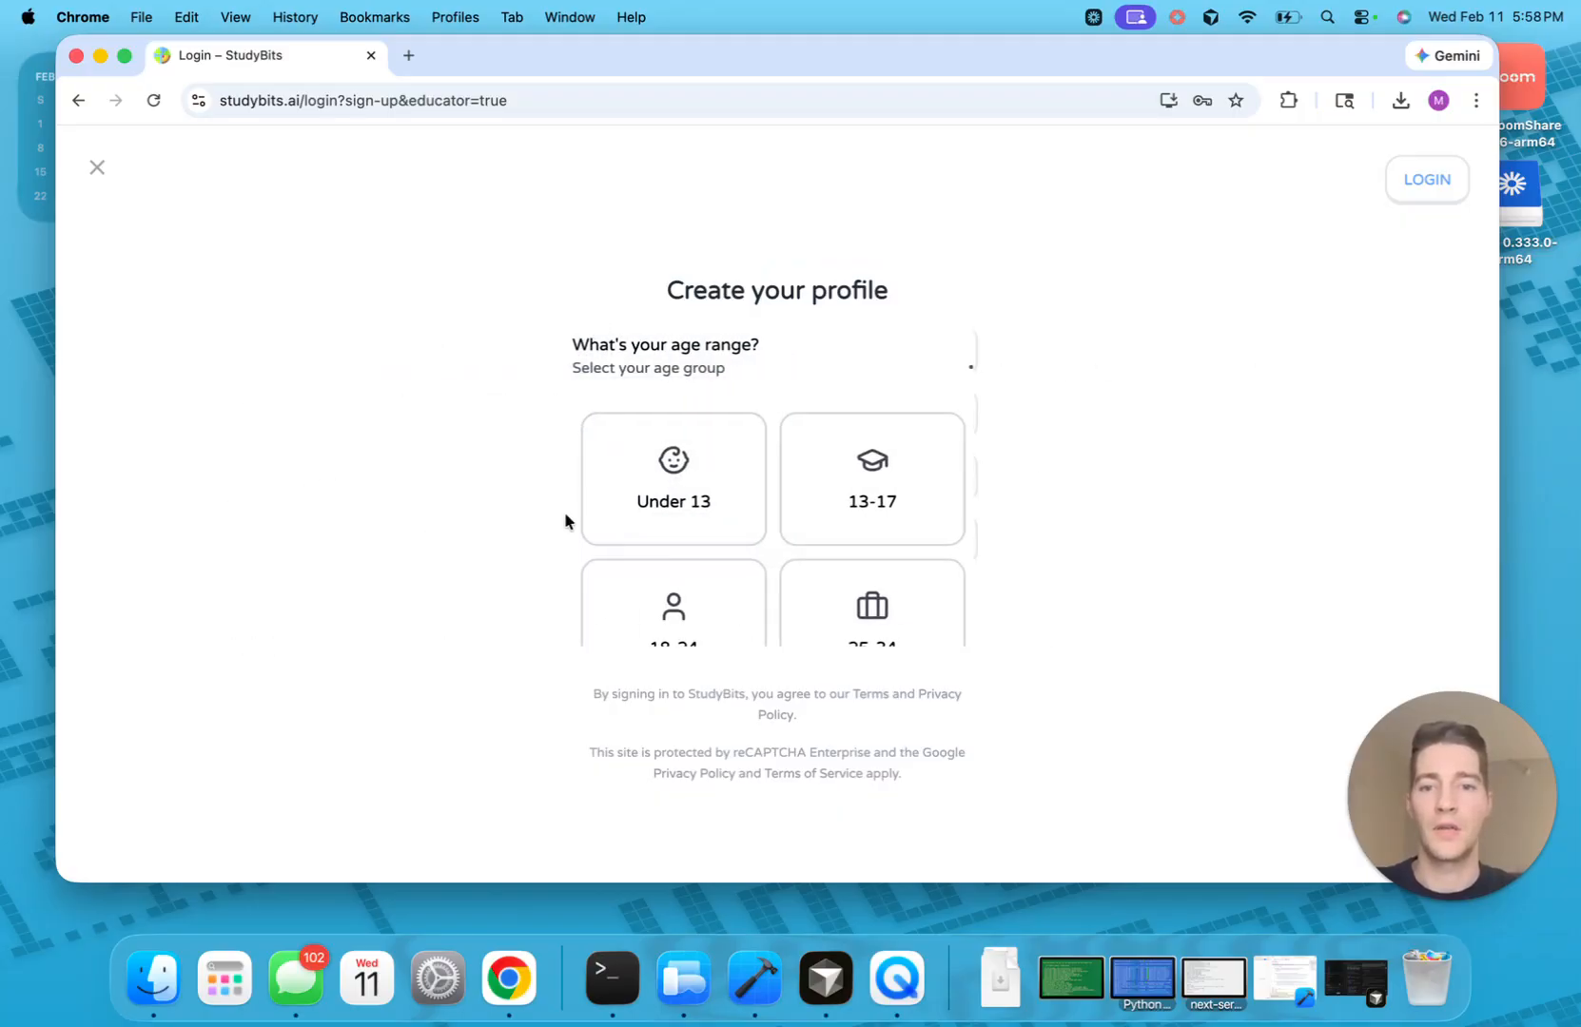
# Choose the 18-24 age range, finish setup, and dismiss the save-password prompt
pyautogui.click(656, 637)
pyautogui.click(962, 362)
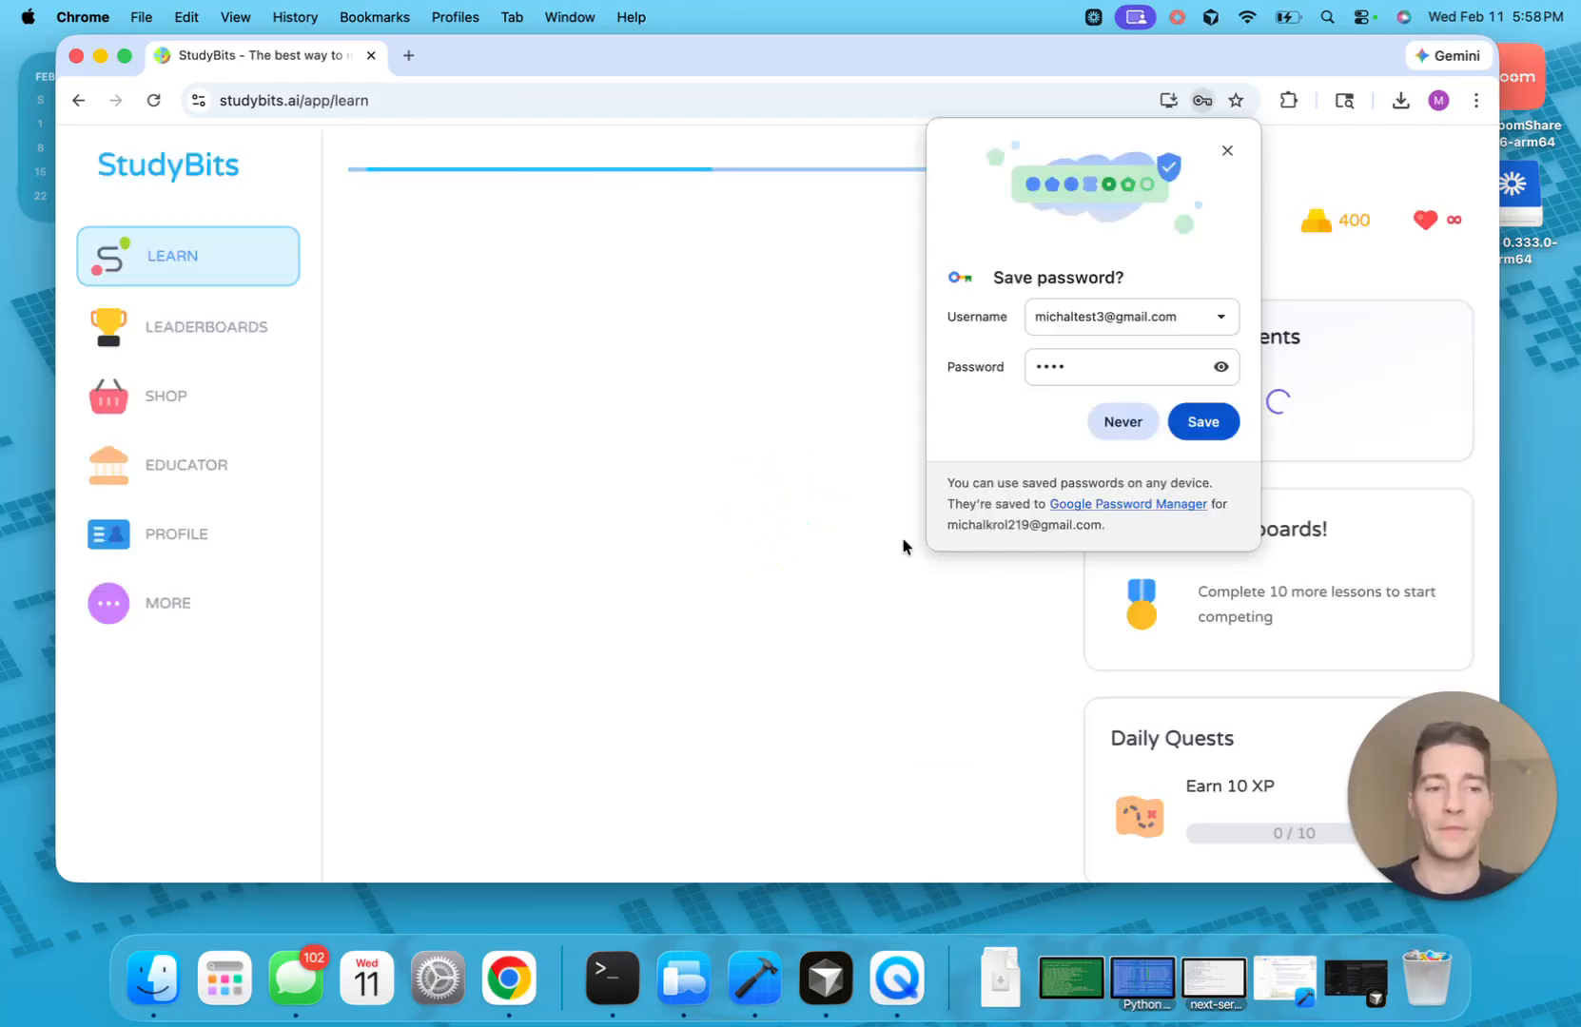
pyautogui.click(1227, 151)
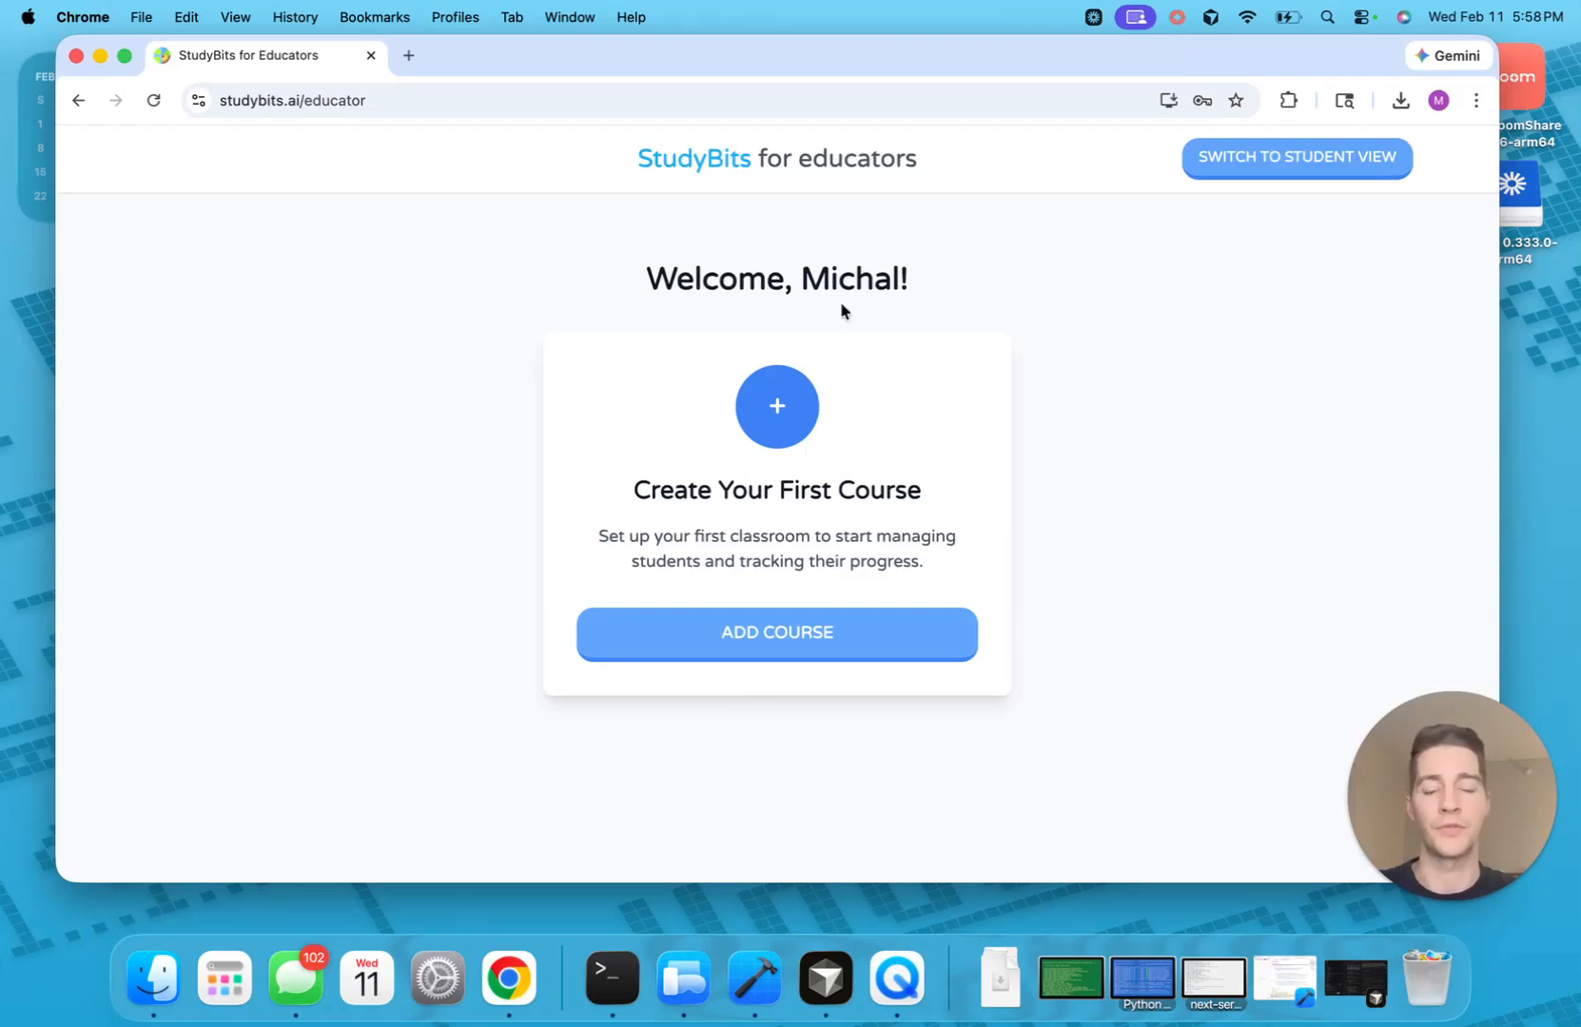
# Use ADD COURSE to bring up the Create New Classroom dialog
pyautogui.click(794, 636)
# Enter subject Biology, description 'Introduction to biology' and classroom name Bio 101
pyautogui.click(470, 421)
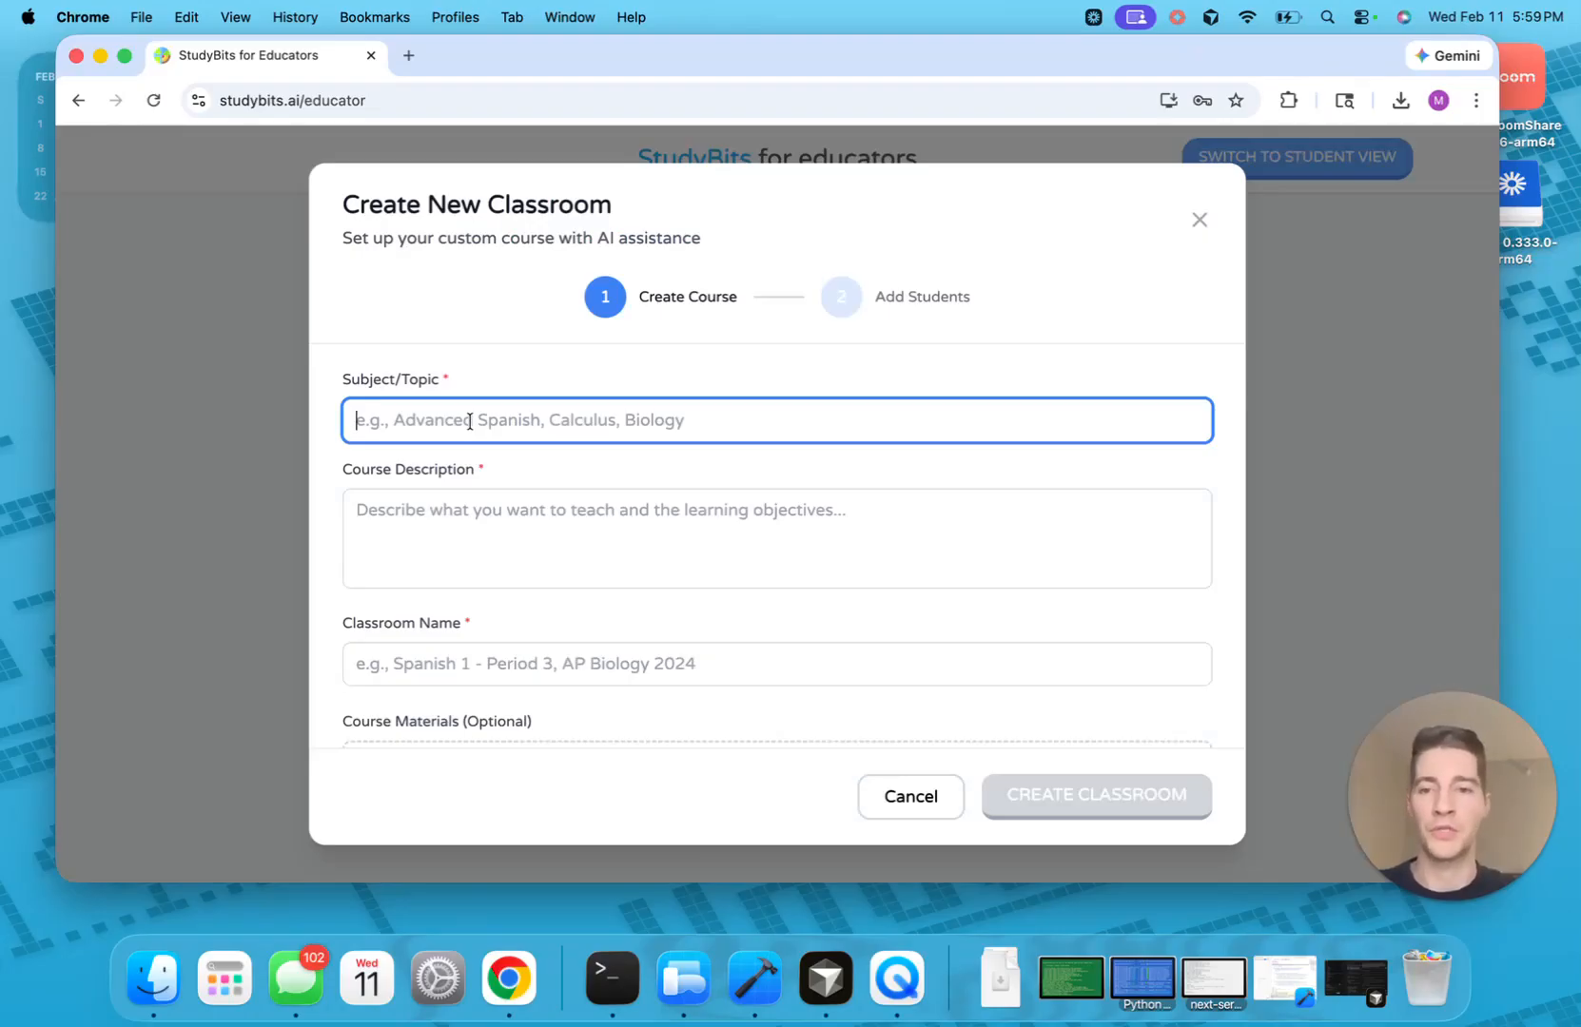
pyautogui.write('Biology')
pyautogui.click(417, 481)
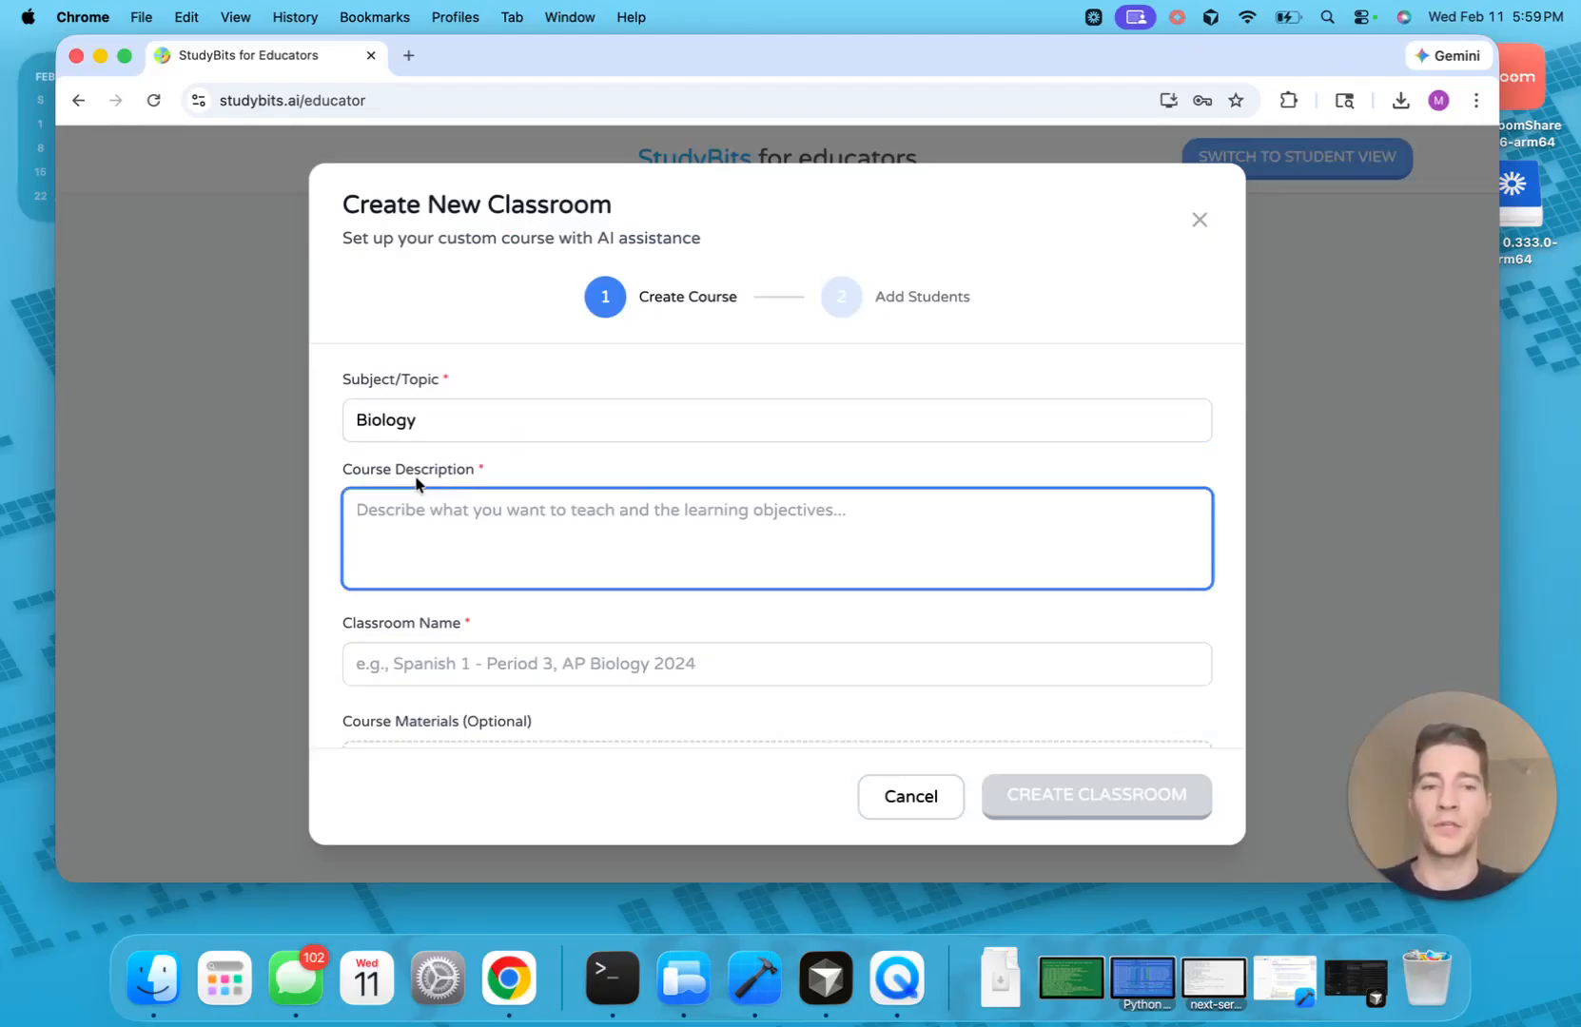
pyautogui.scroll(-1, 431, 490)
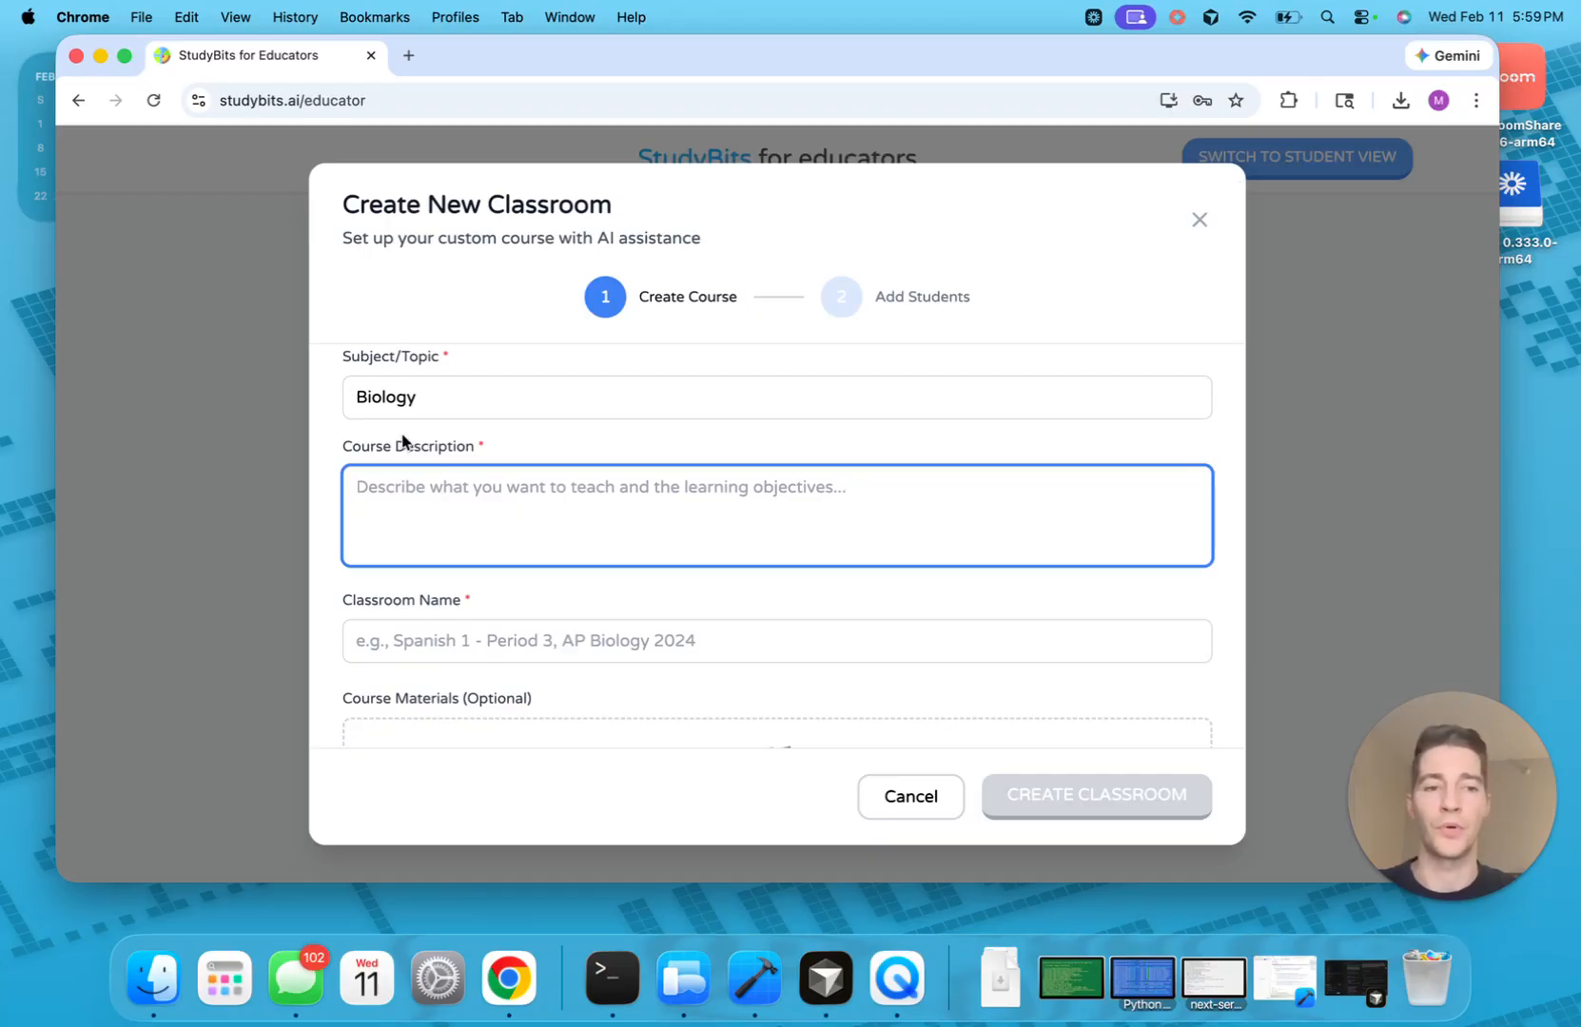
pyautogui.write('B')
pyautogui.press('BackSpace')
pyautogui.write('I')
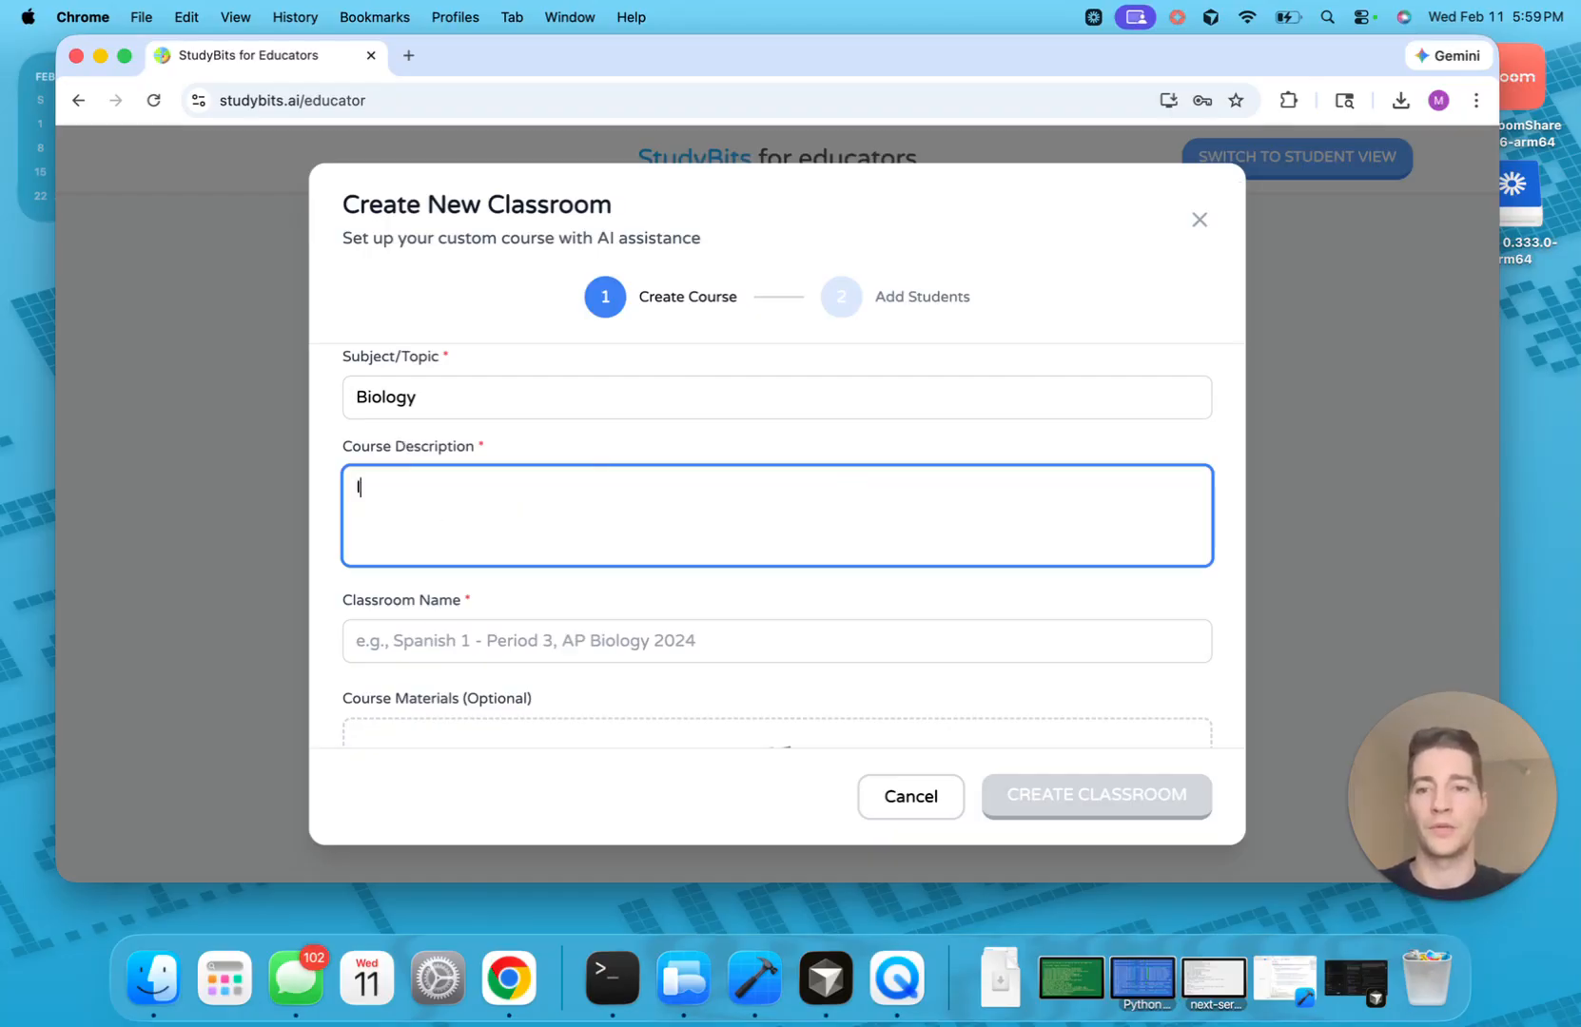
pyautogui.write('ntroduction to biology')
pyautogui.press('Tab')
pyautogui.write('B')
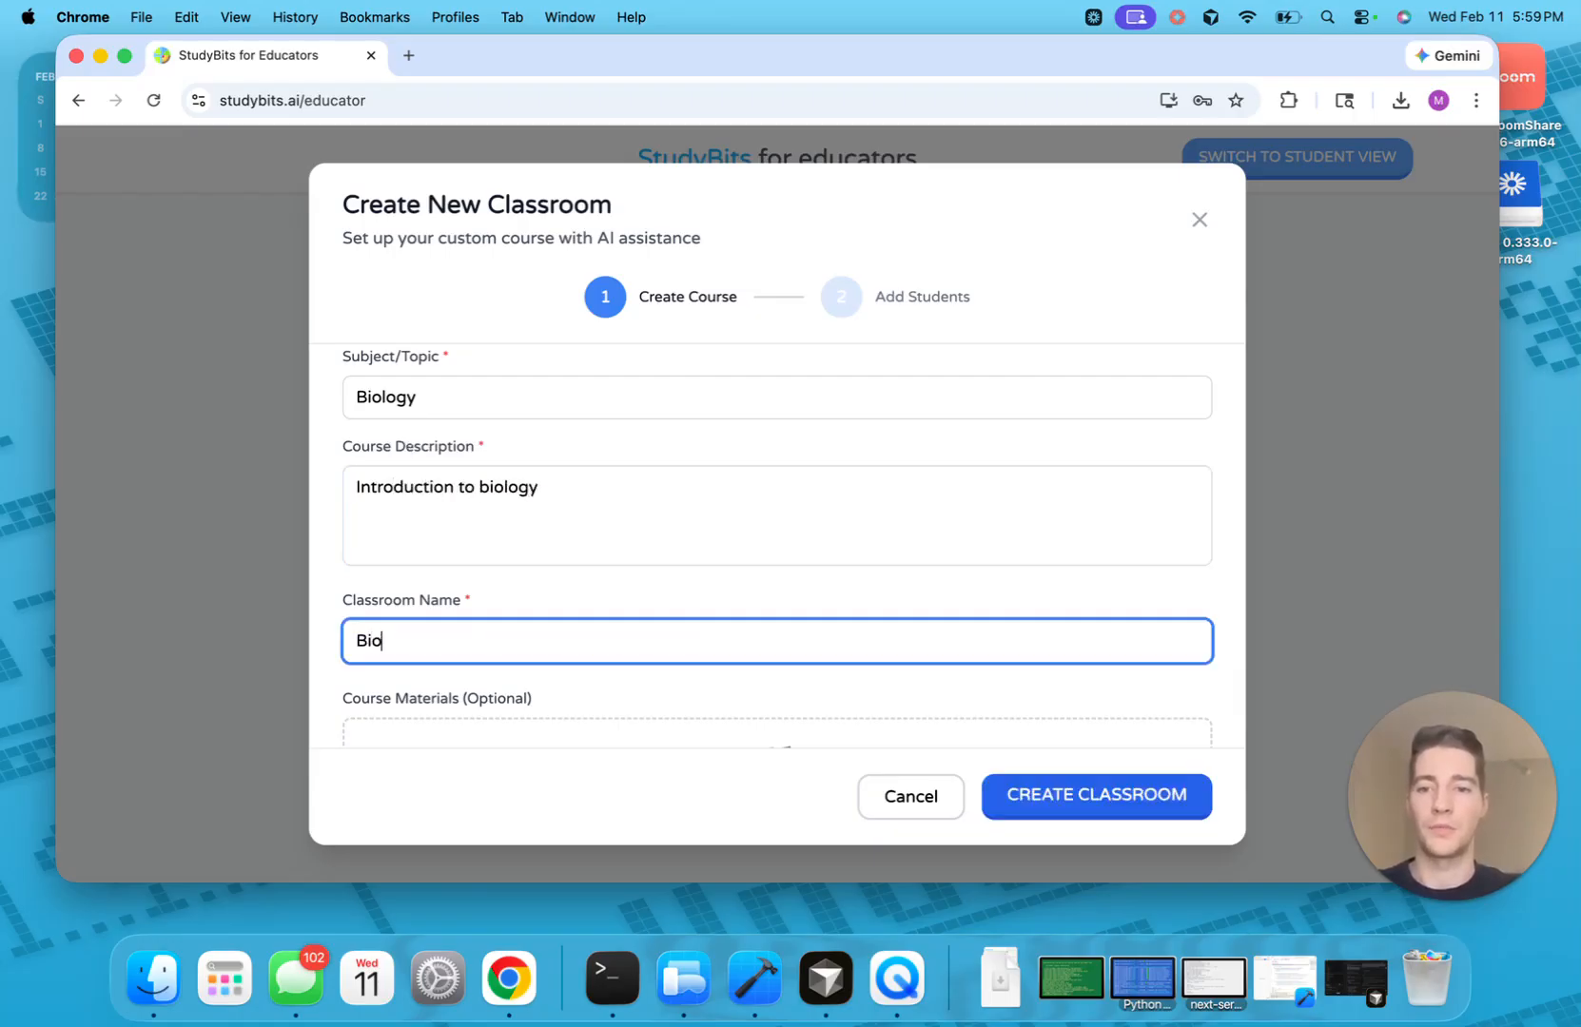
pyautogui.scroll(-3, 519, 651)
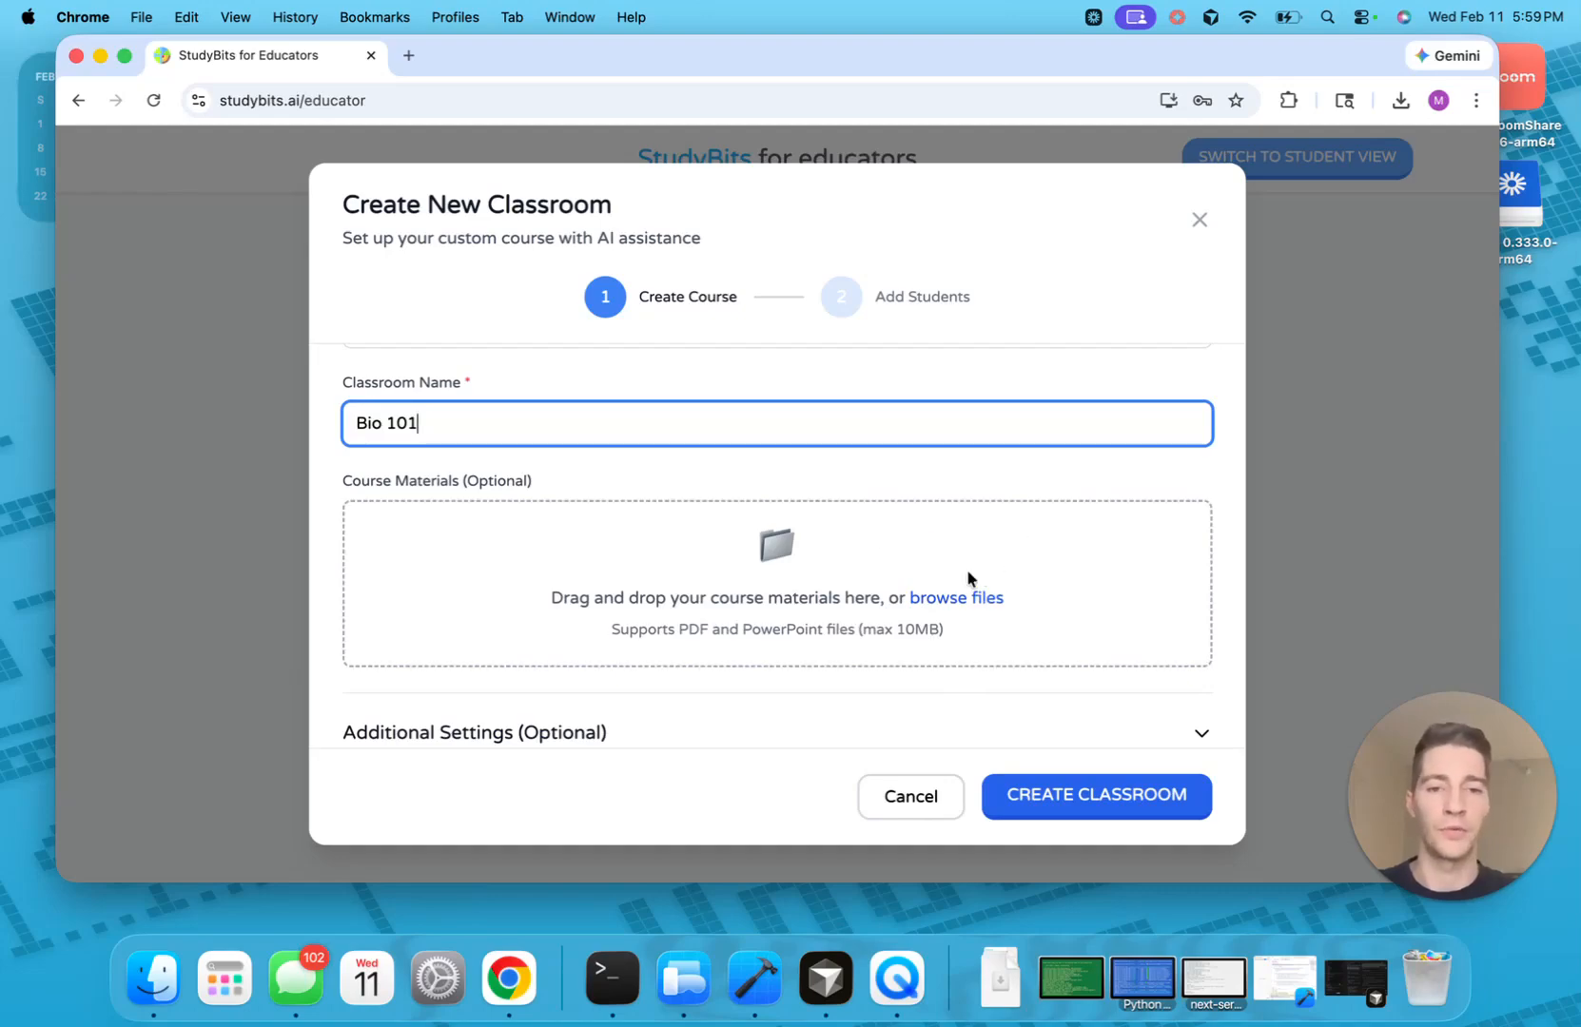
# Upload Basic-Biology-an-introduction.pdf as course material and expand Additional Settings (Optional)
pyautogui.click(952, 597)
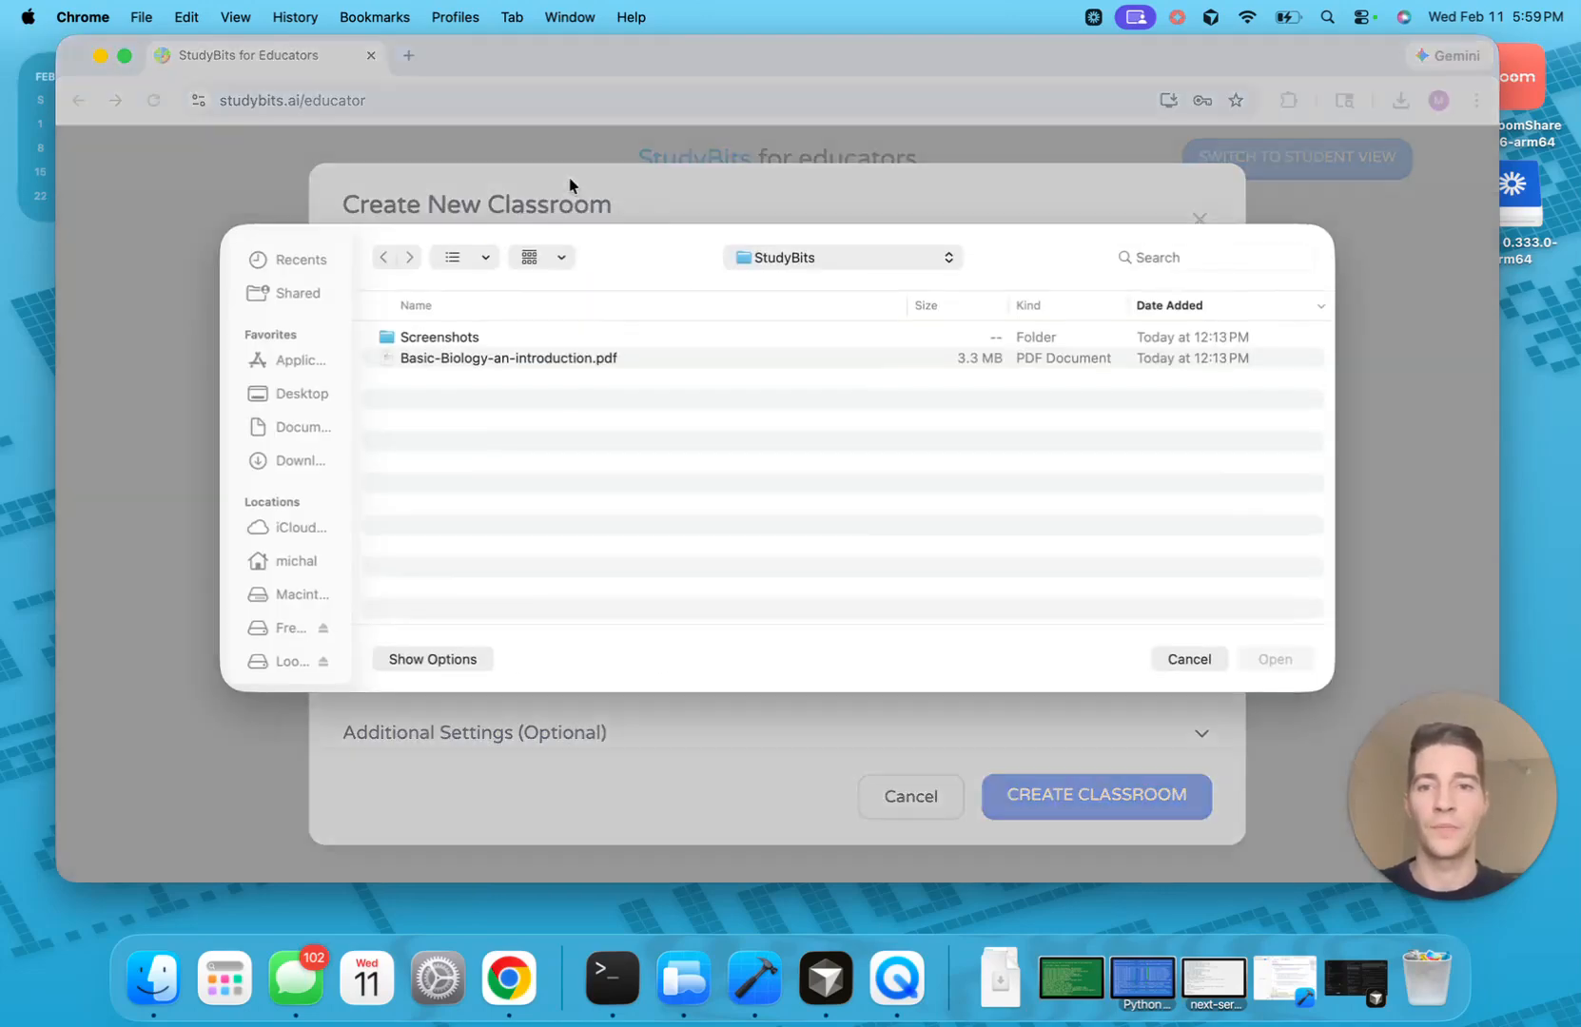
pyautogui.click(451, 359)
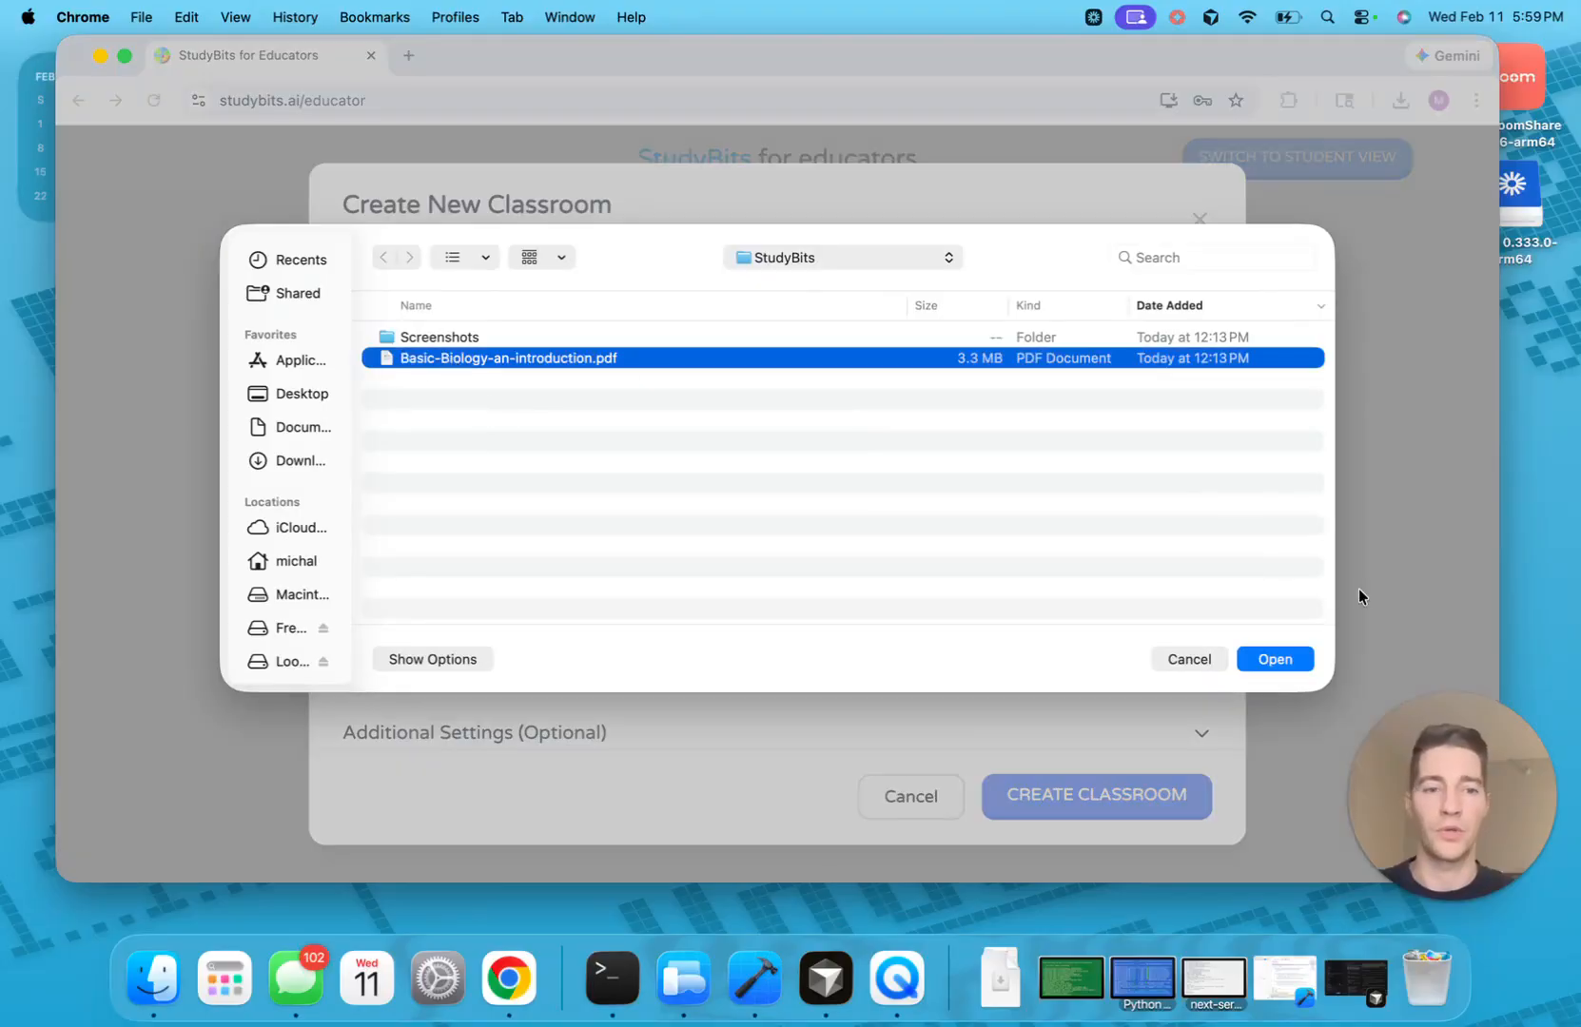
pyautogui.click(1286, 662)
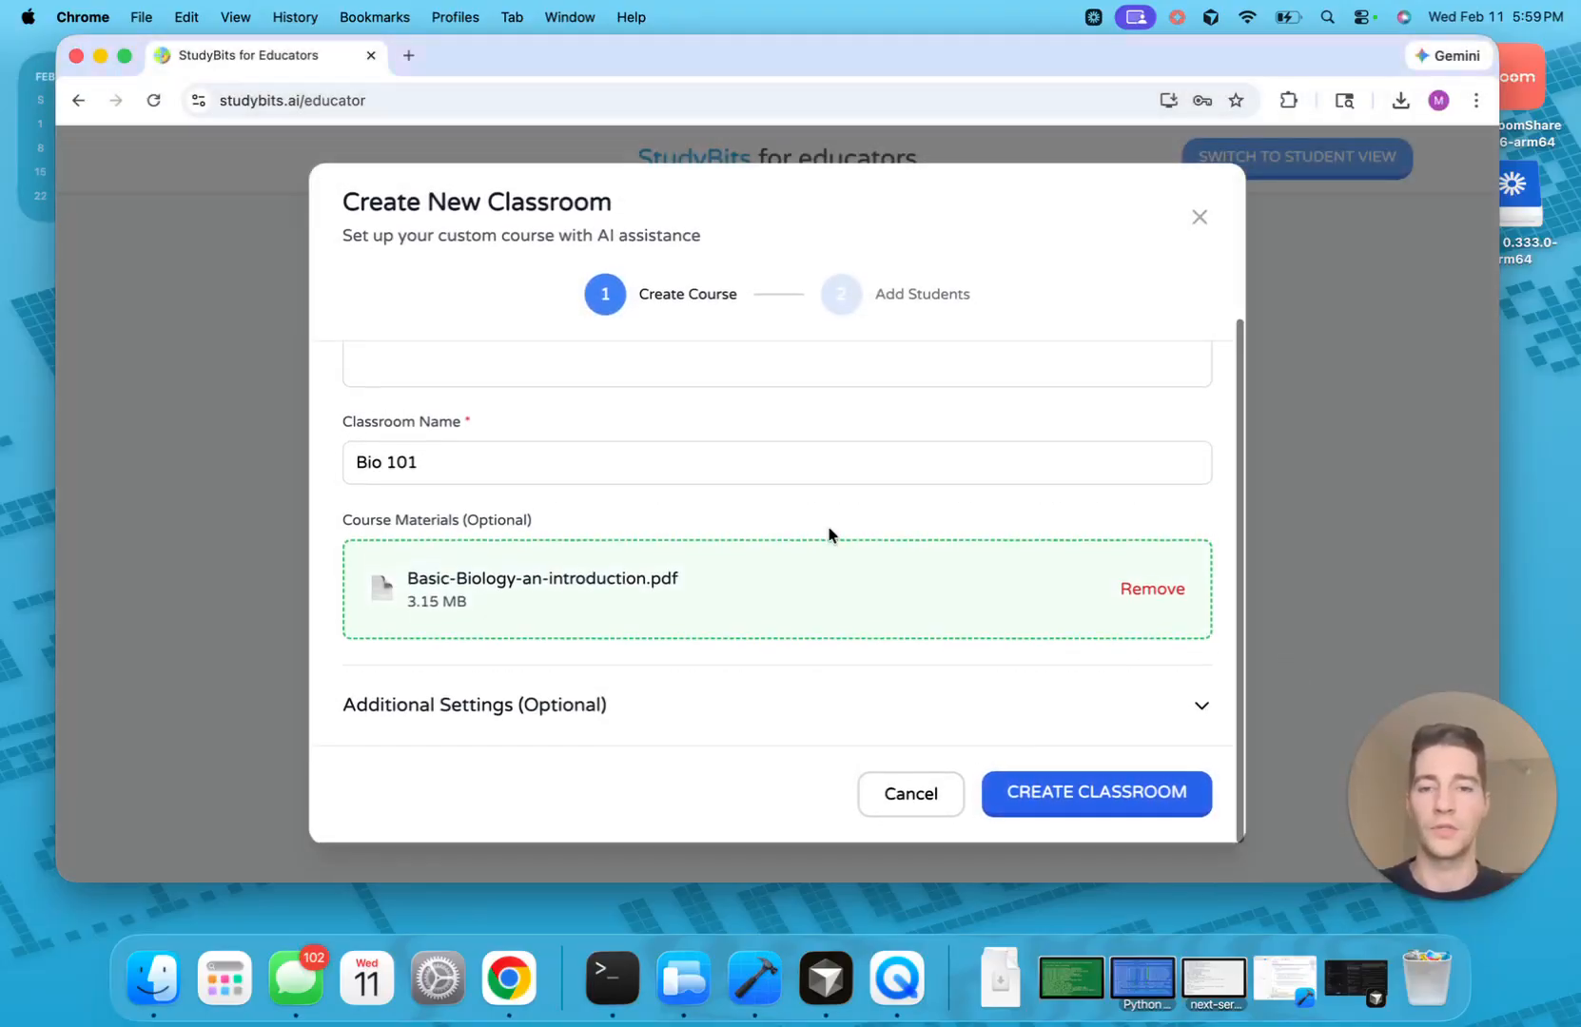
pyautogui.click(811, 704)
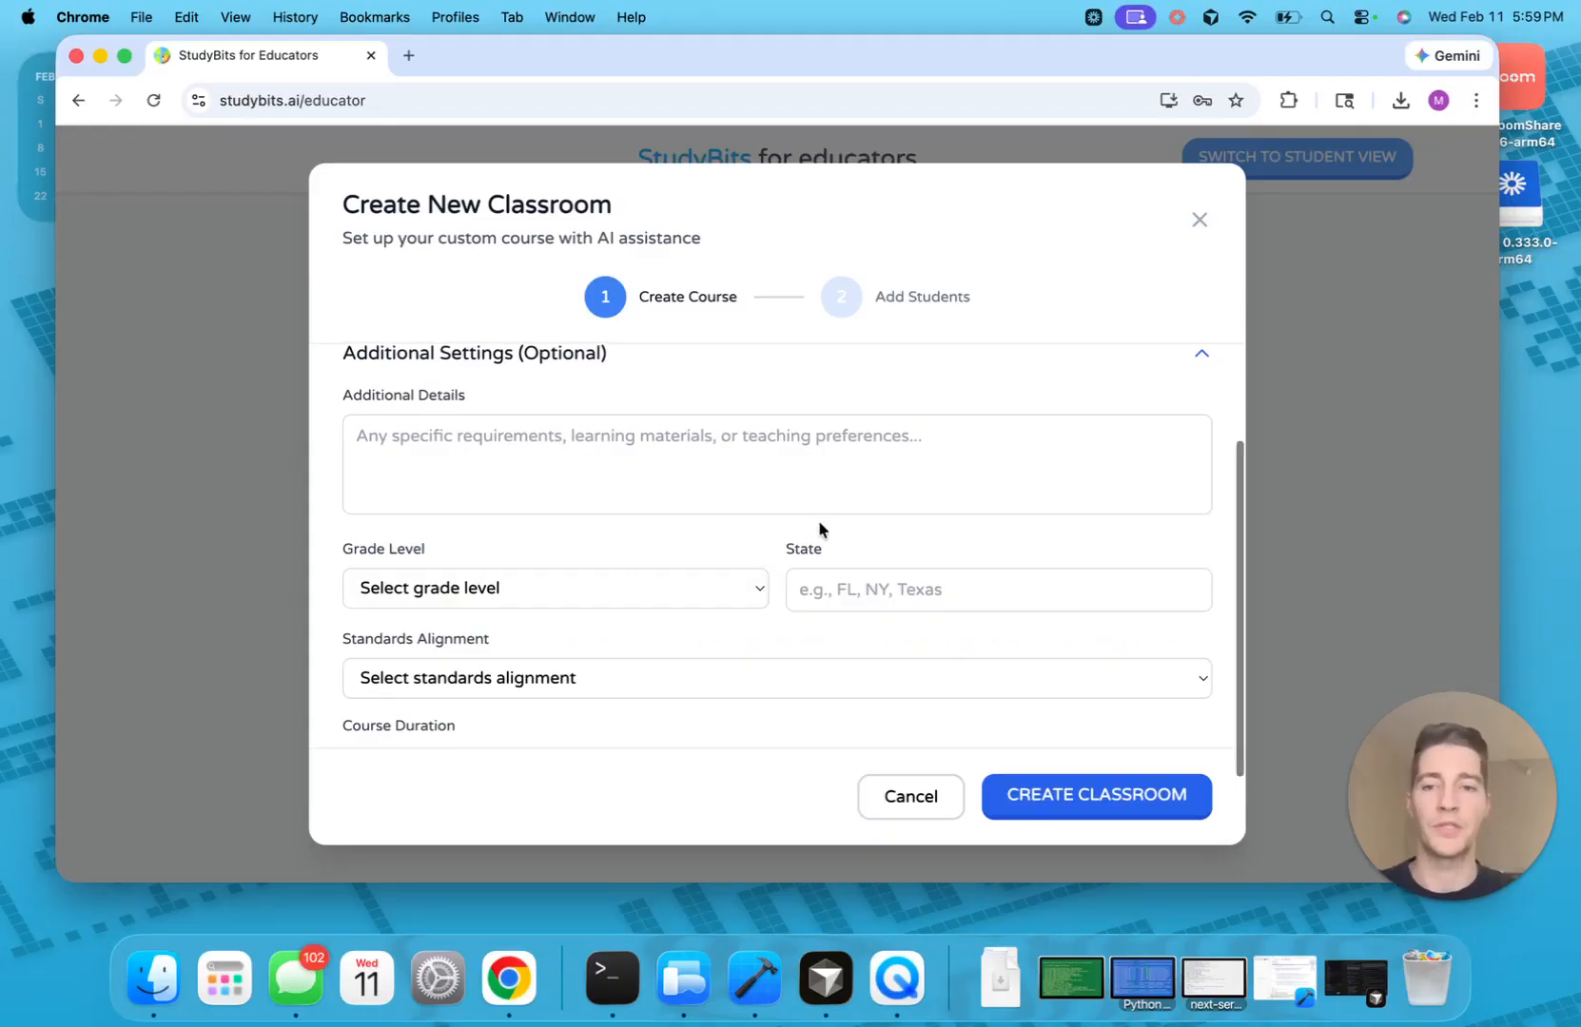
# Set course length to 12 weeks with 4 lessons per week
pyautogui.scroll(-3, 818, 521)
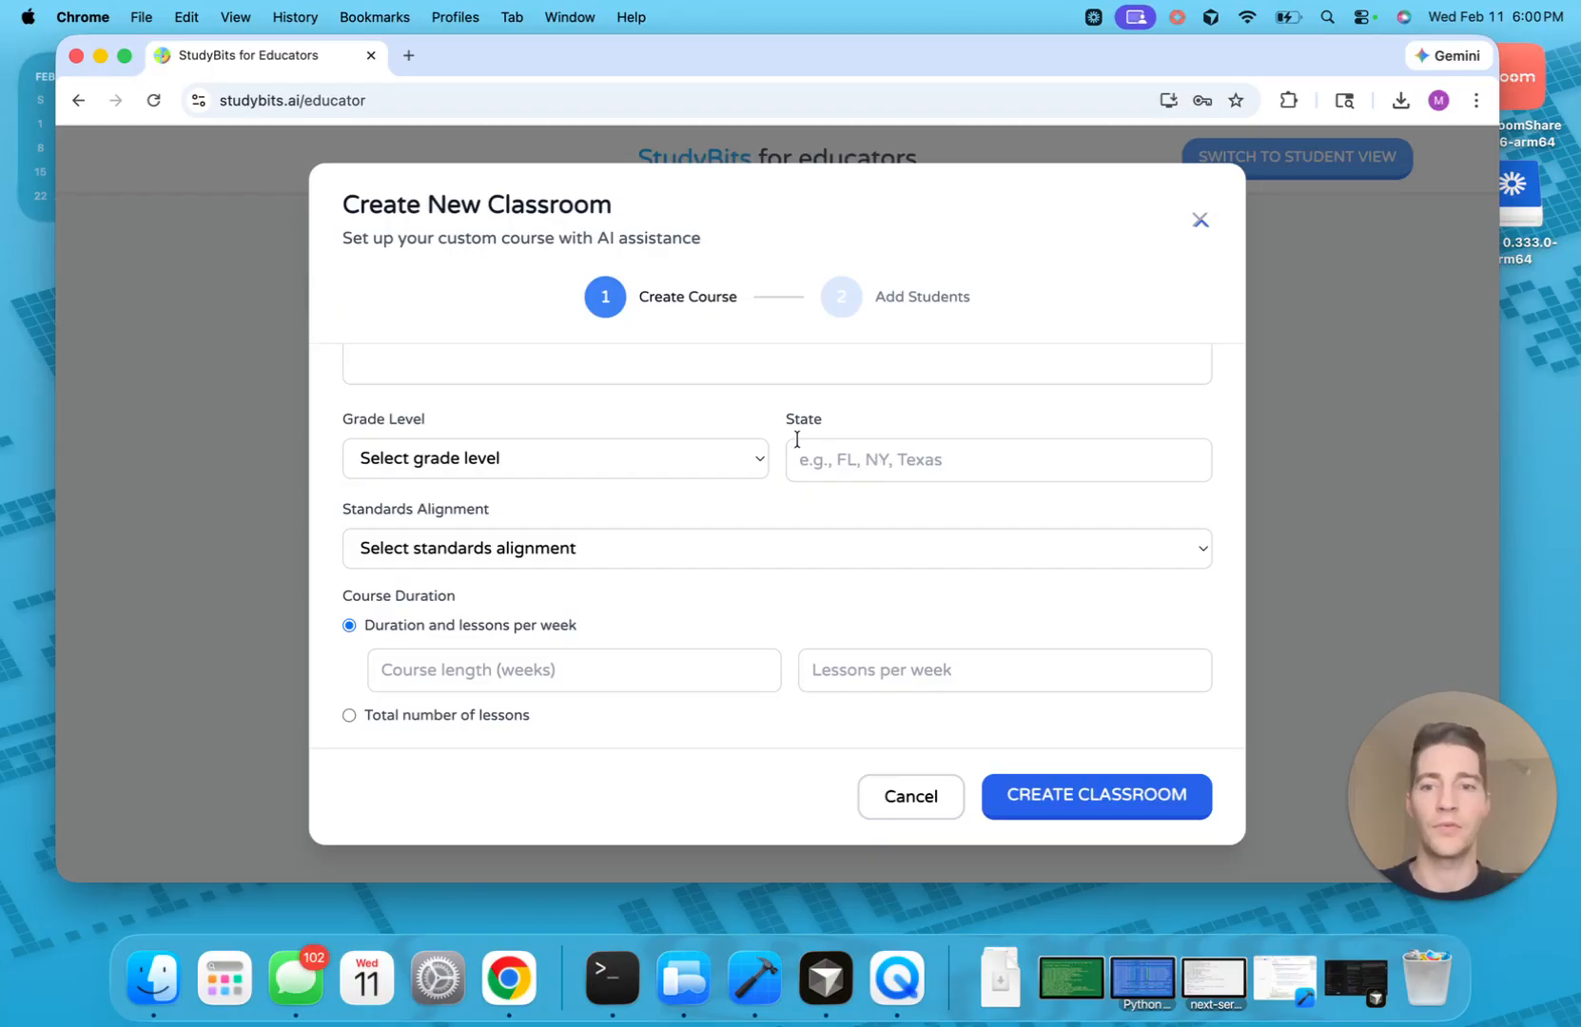
pyautogui.scroll(-1, 601, 483)
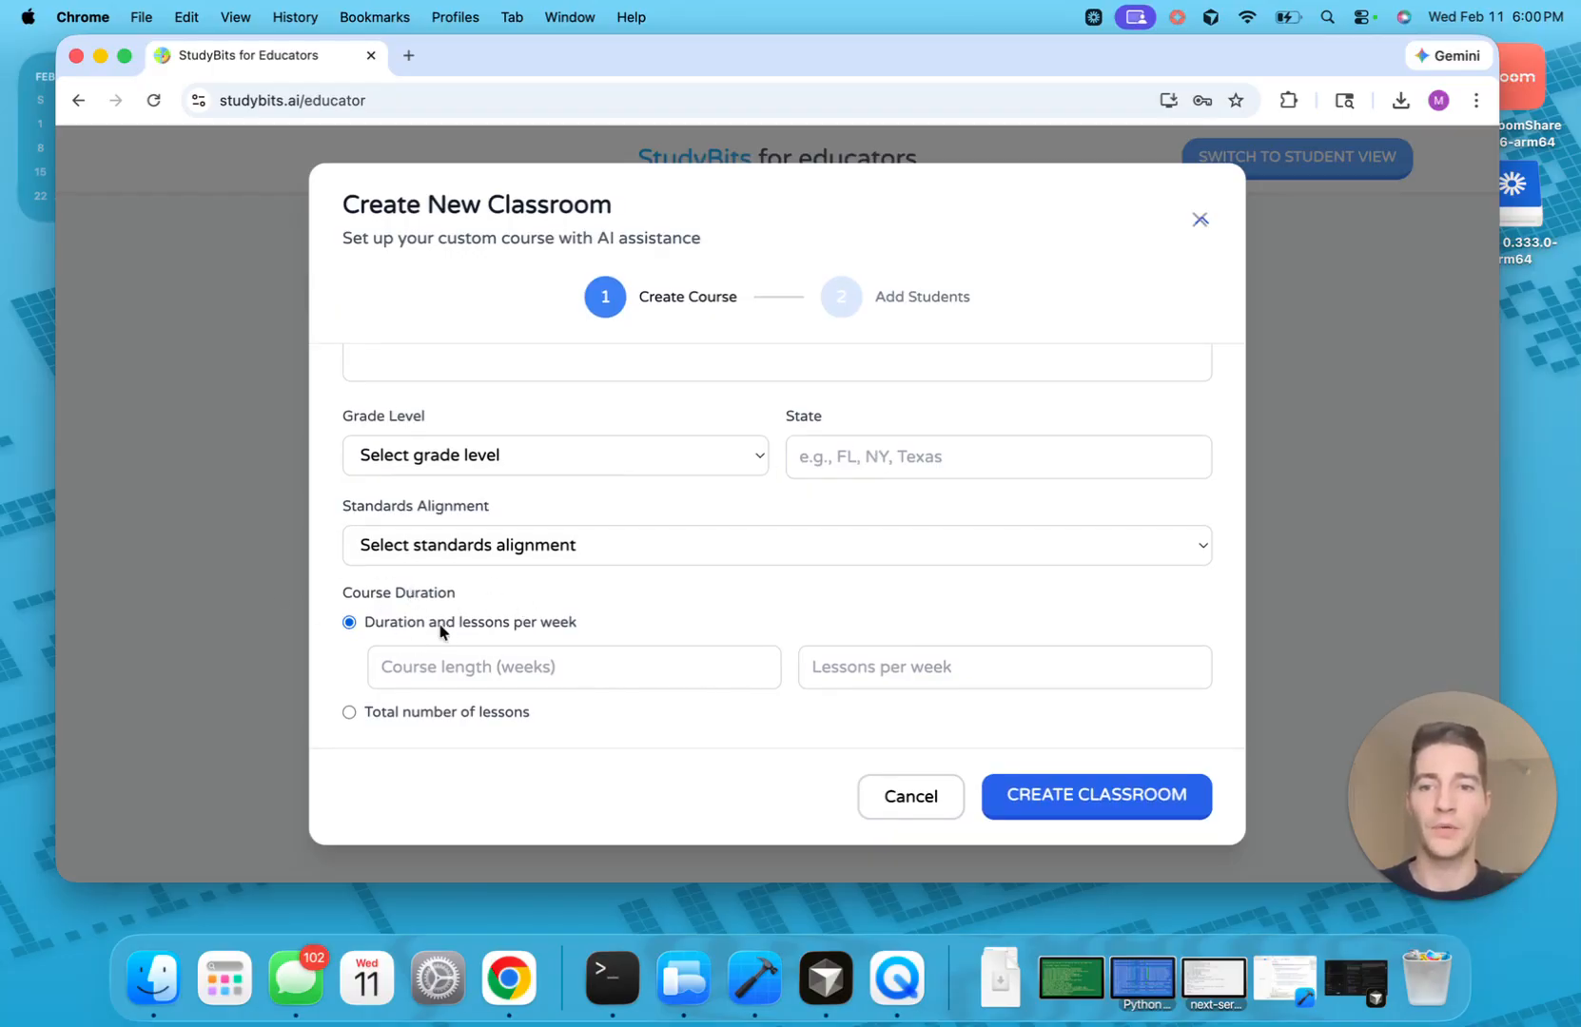
pyautogui.click(504, 676)
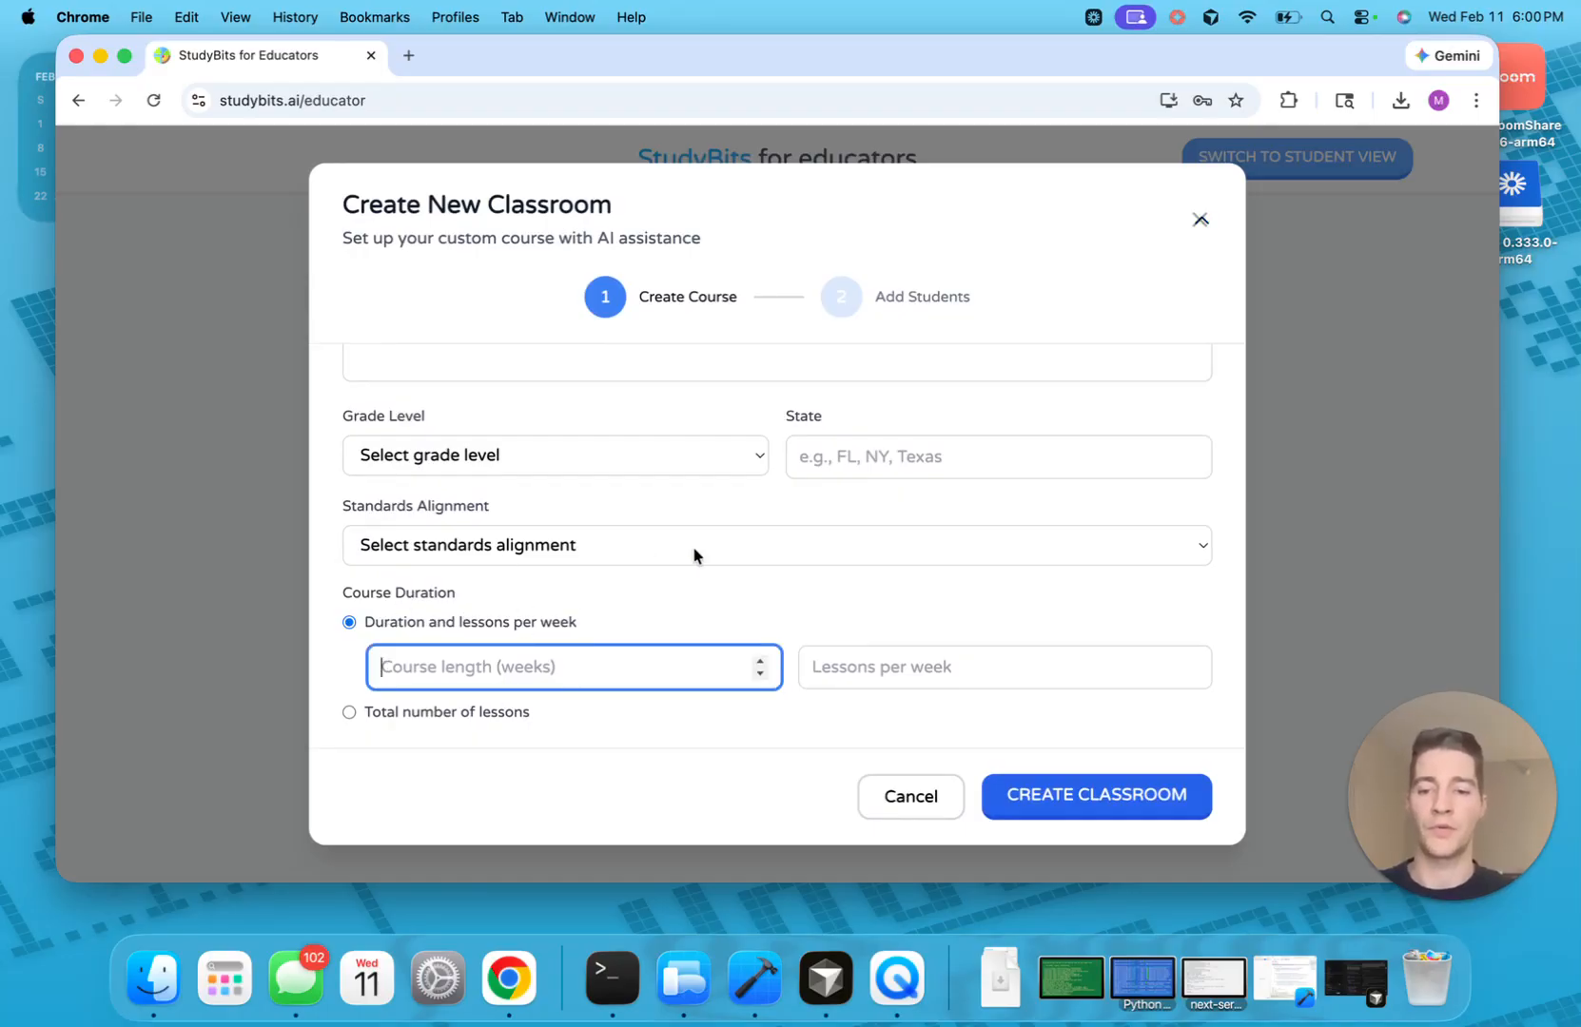
pyautogui.write('12')
pyautogui.click(892, 666)
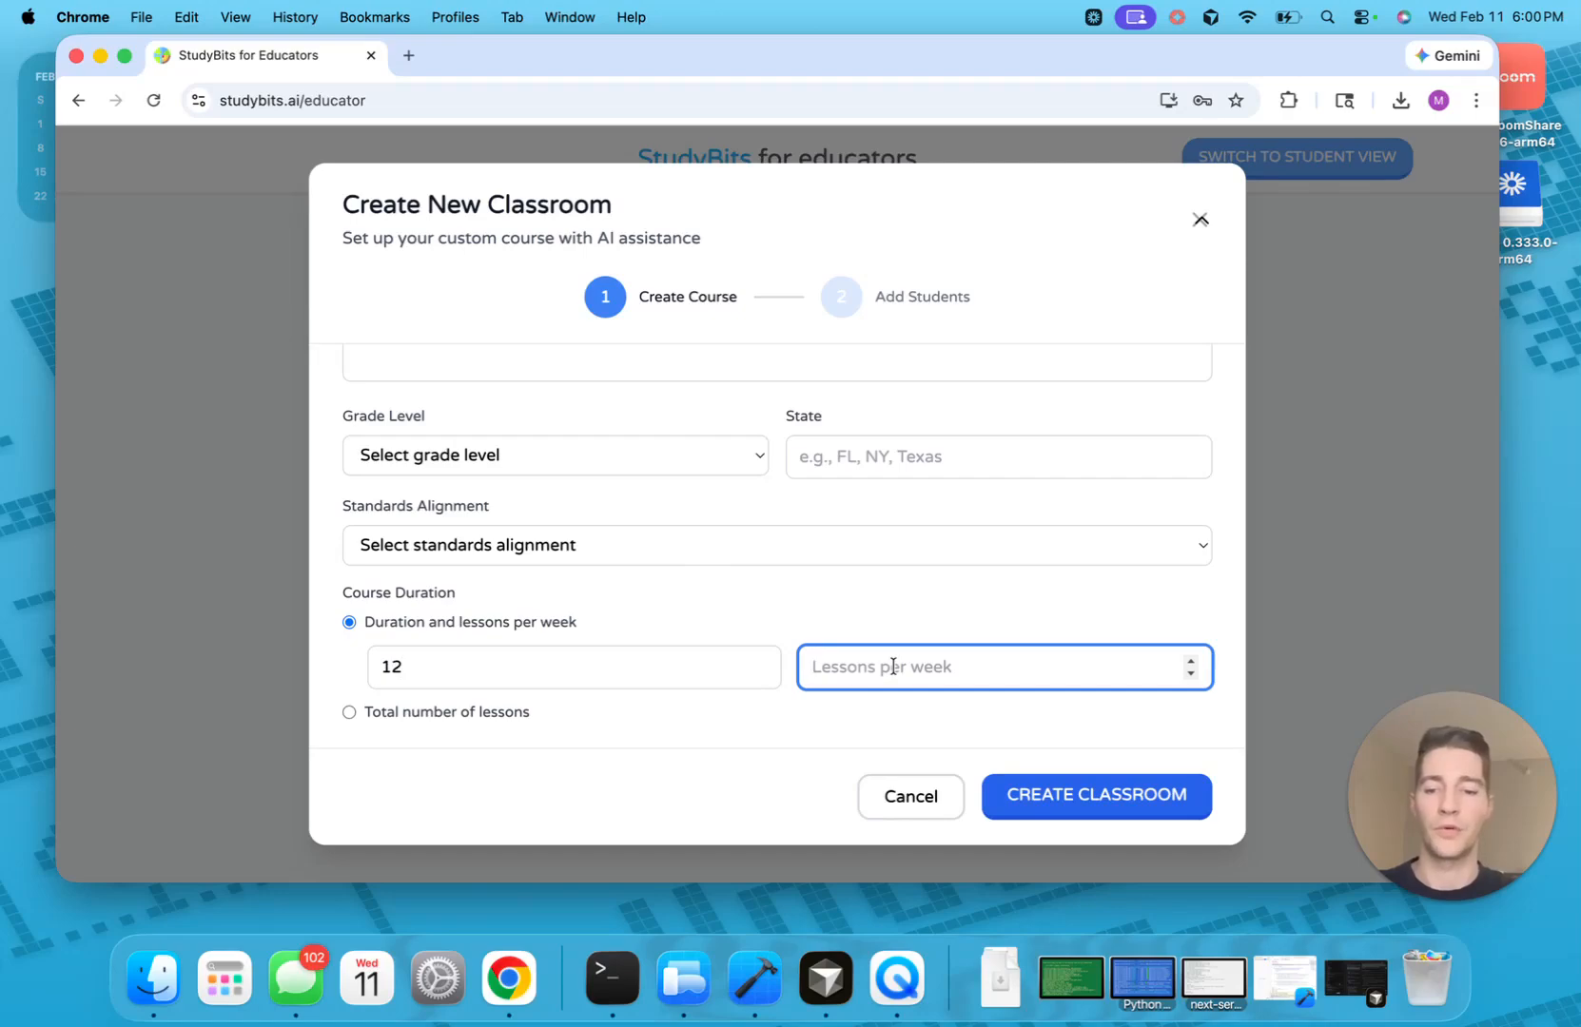
pyautogui.write('4')
# Try State Standards alignment, then clear it so no standard is set
pyautogui.click(685, 547)
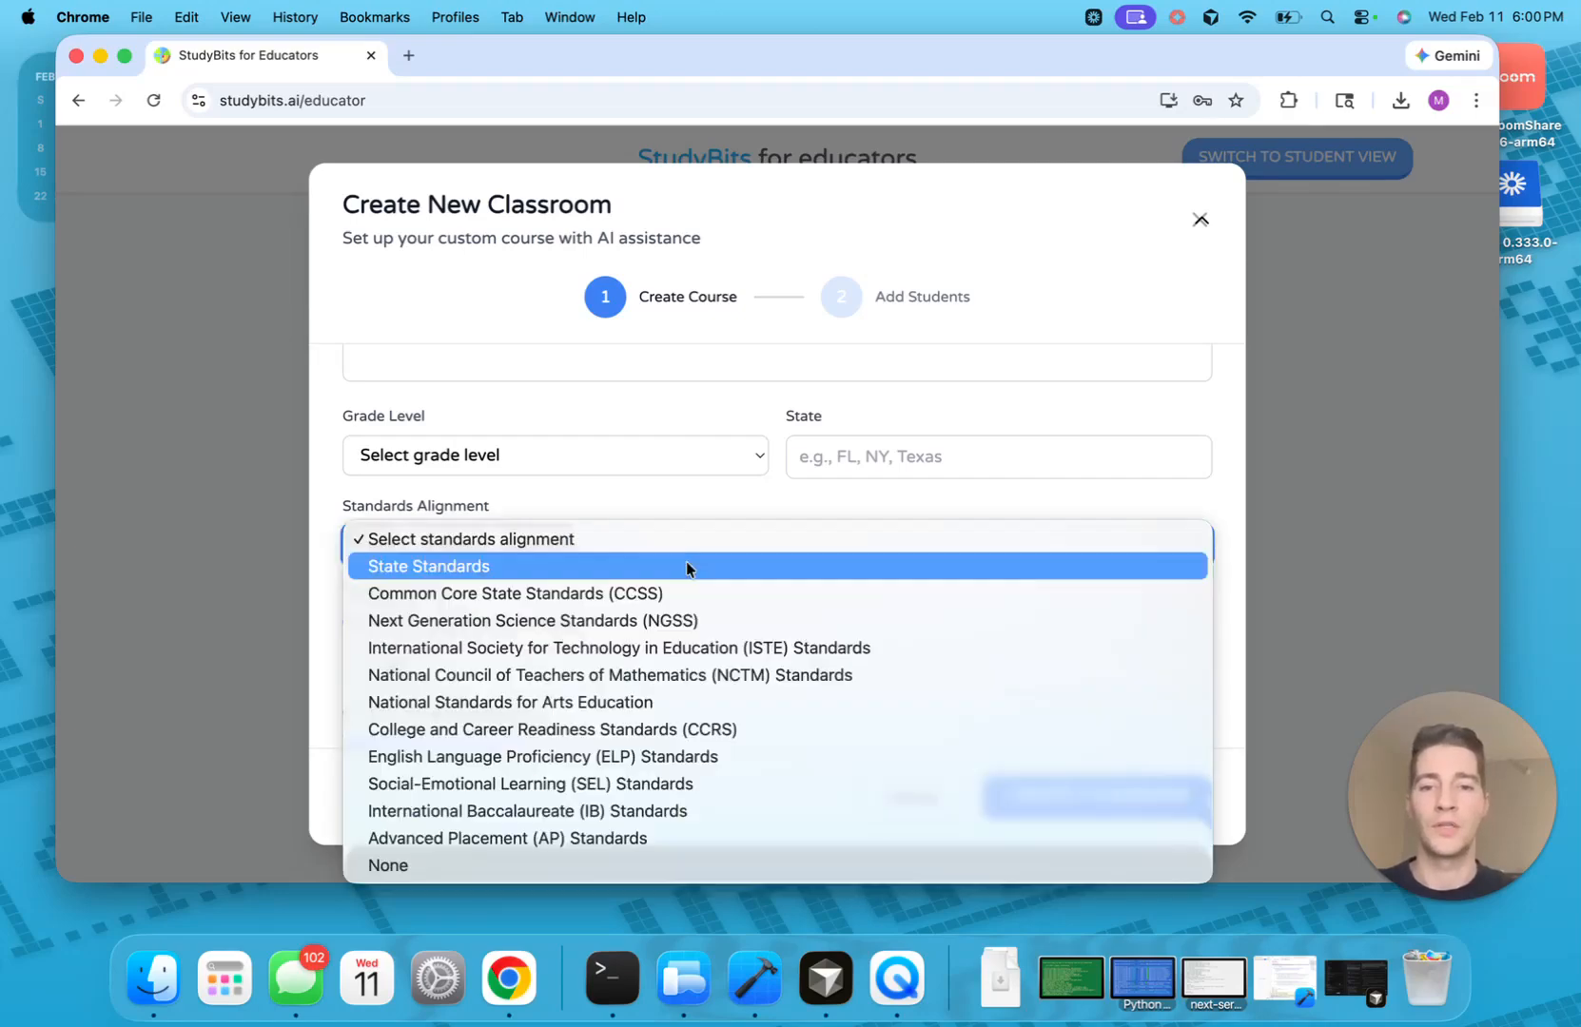
pyautogui.click(686, 560)
pyautogui.click(670, 545)
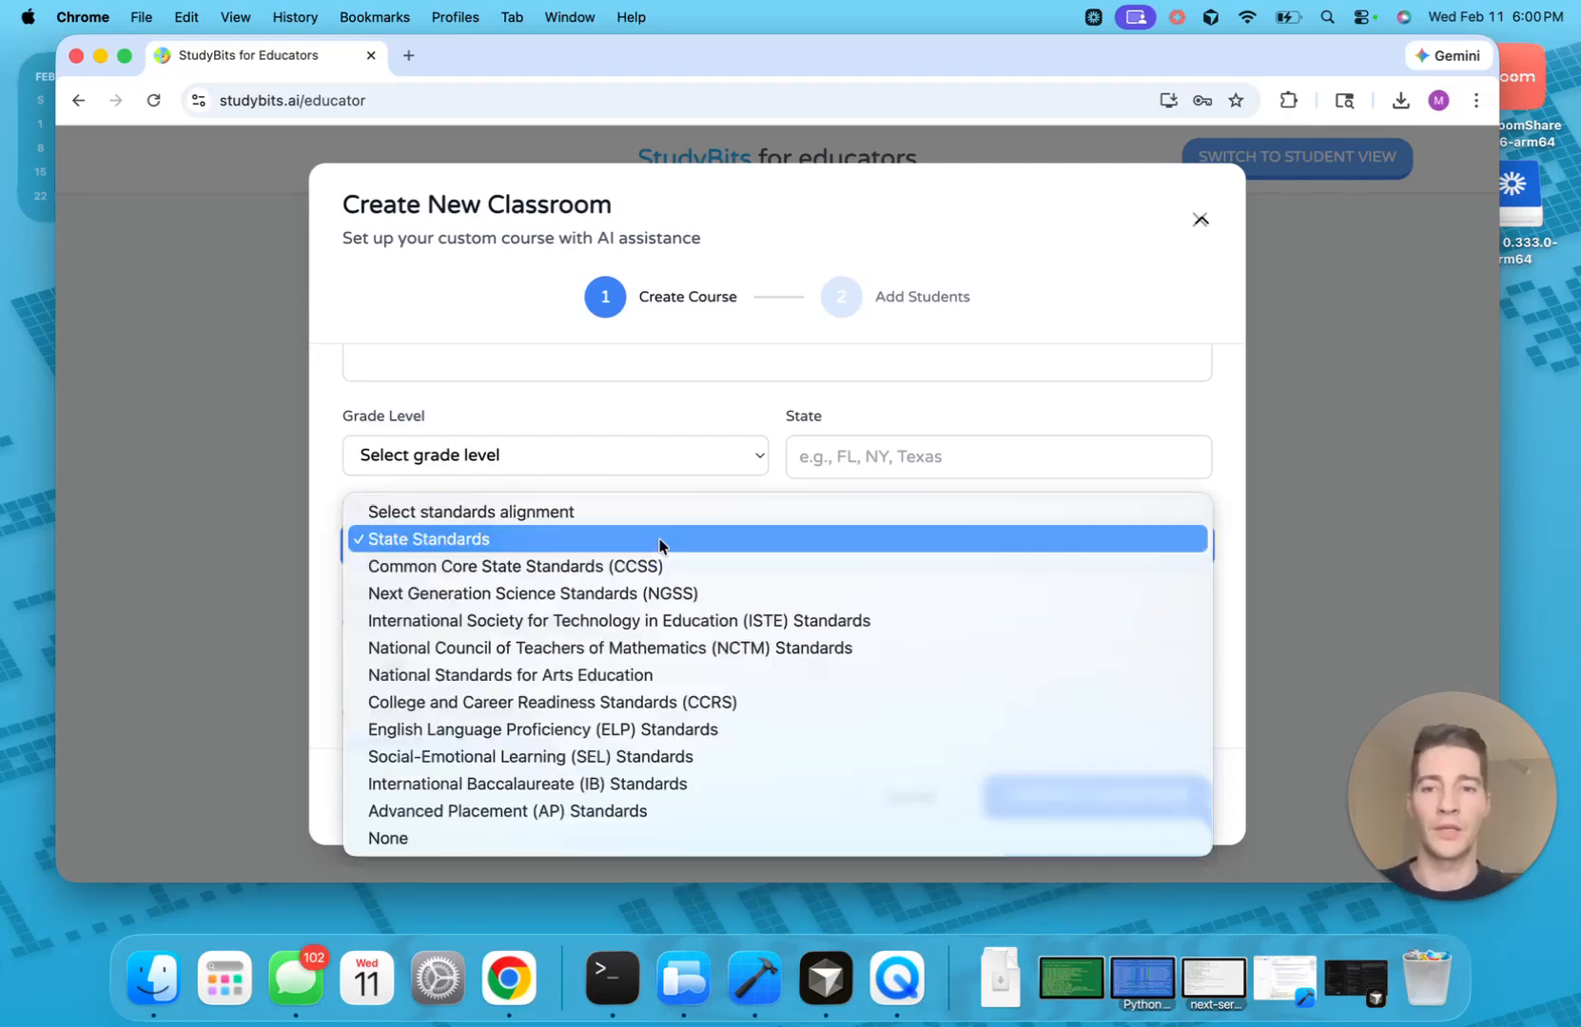
pyautogui.click(666, 514)
# Check the 48 total lessons and create the classroom
pyautogui.scroll(-1, 790, 647)
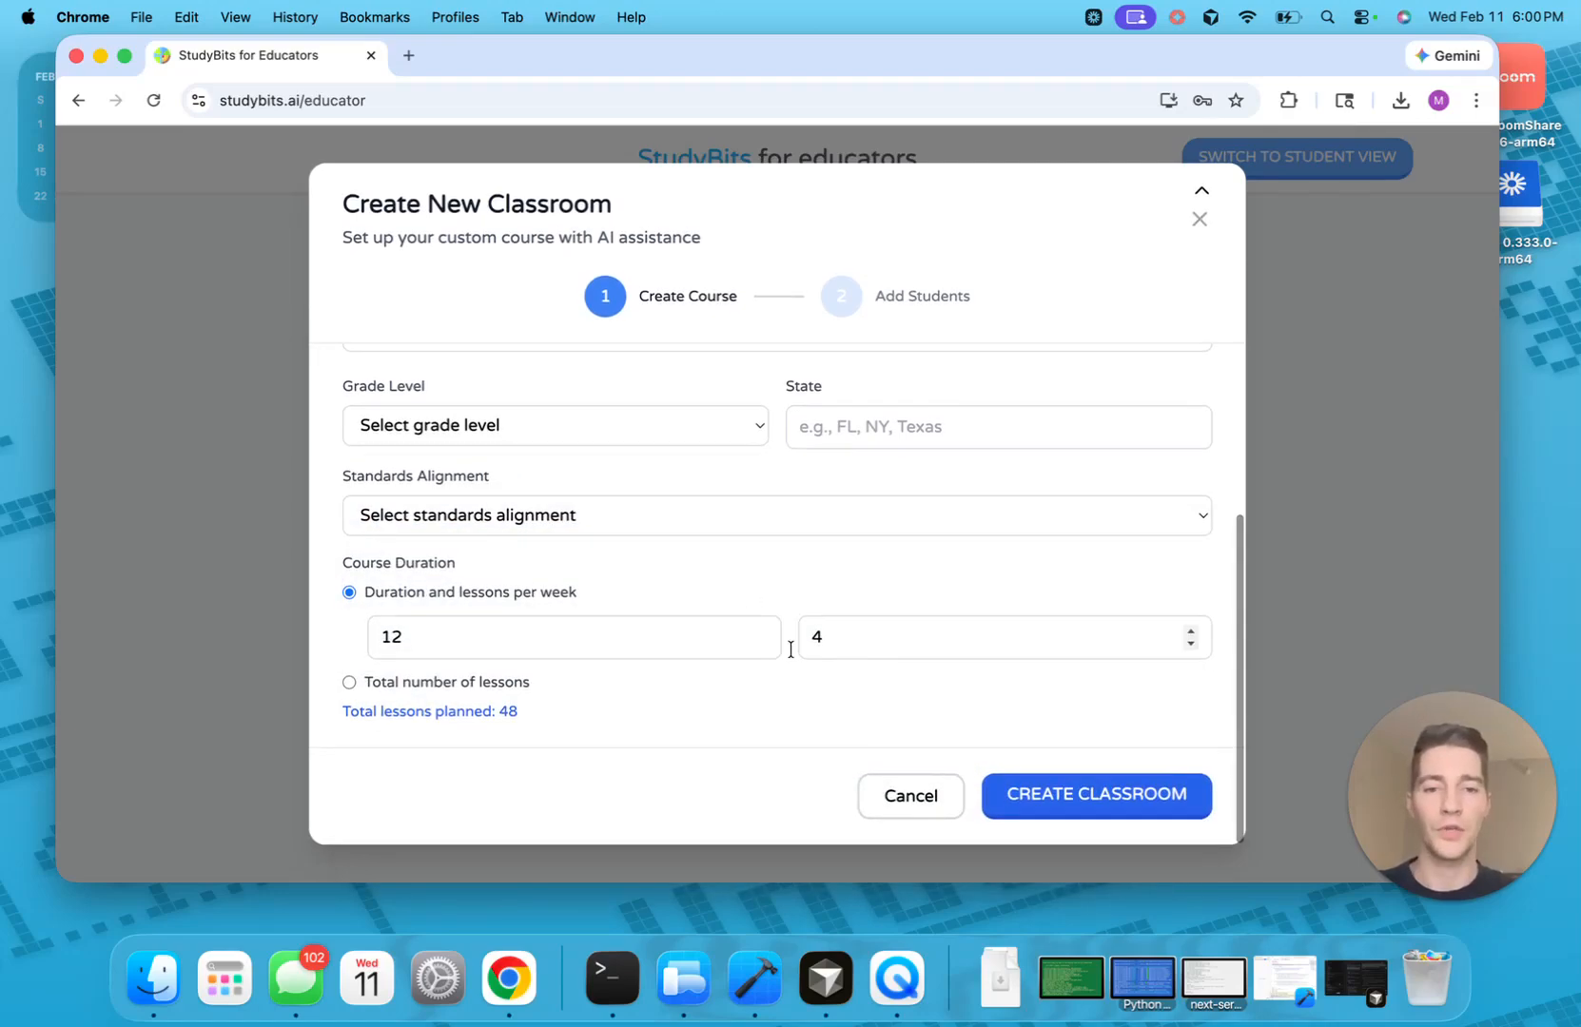
pyautogui.doubleClick(504, 713)
pyautogui.click(537, 719)
pyautogui.scroll(2, 738, 439)
pyautogui.scroll(5, 738, 439)
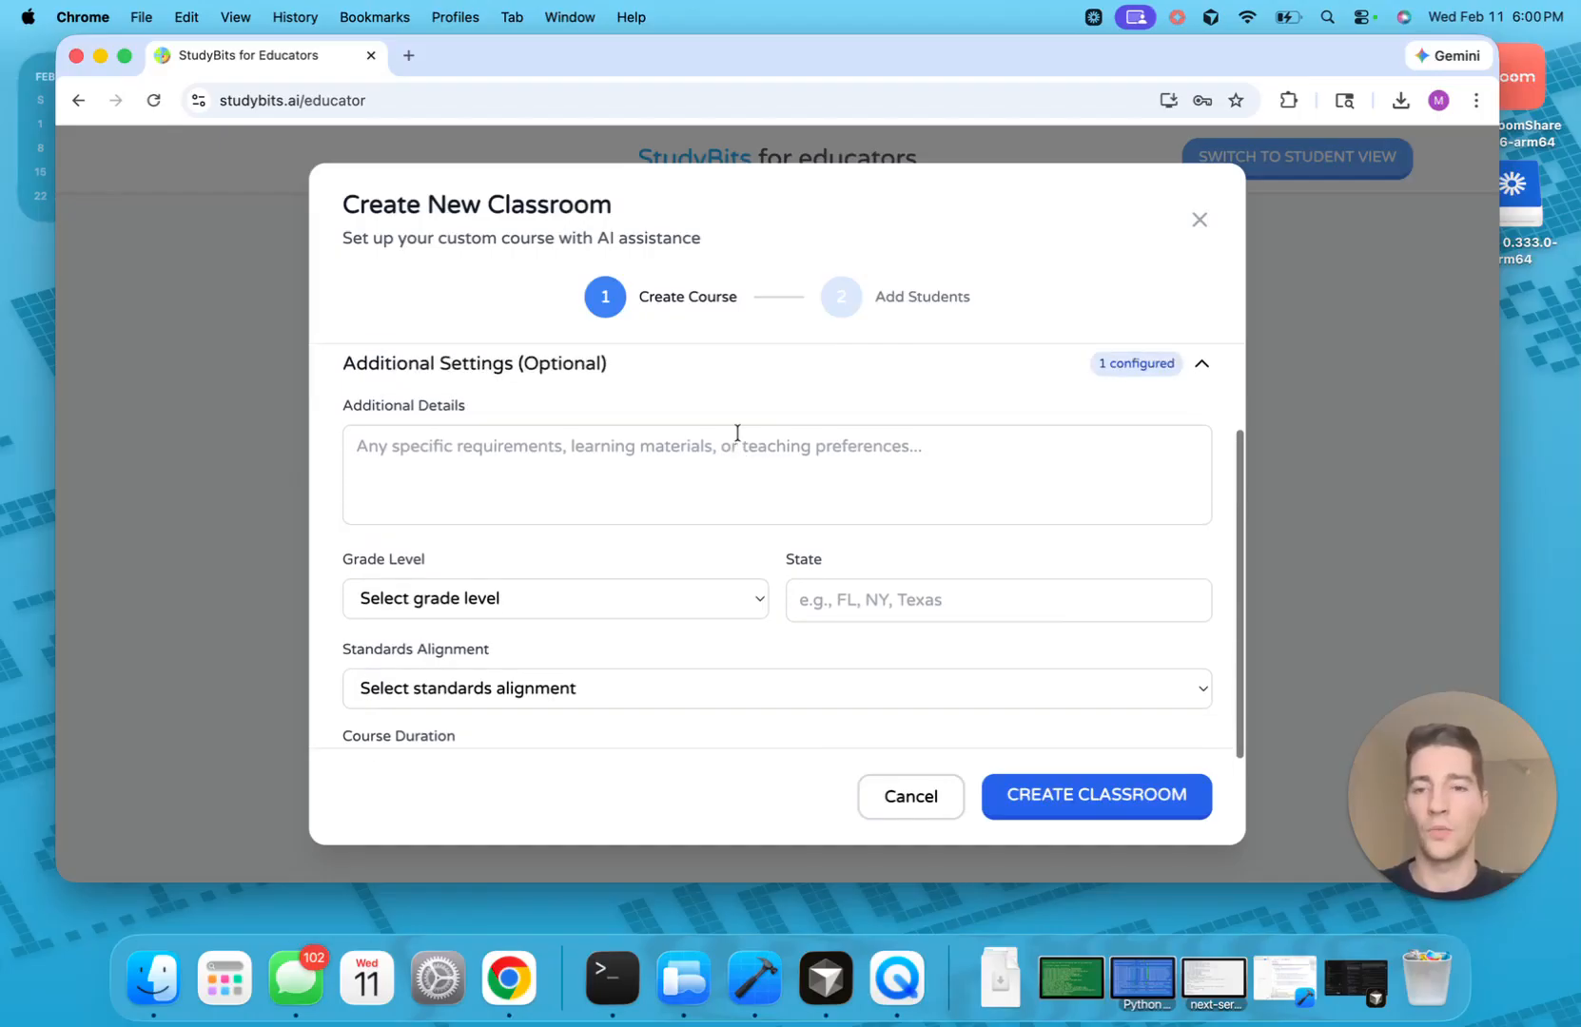
pyautogui.scroll(-8, 738, 439)
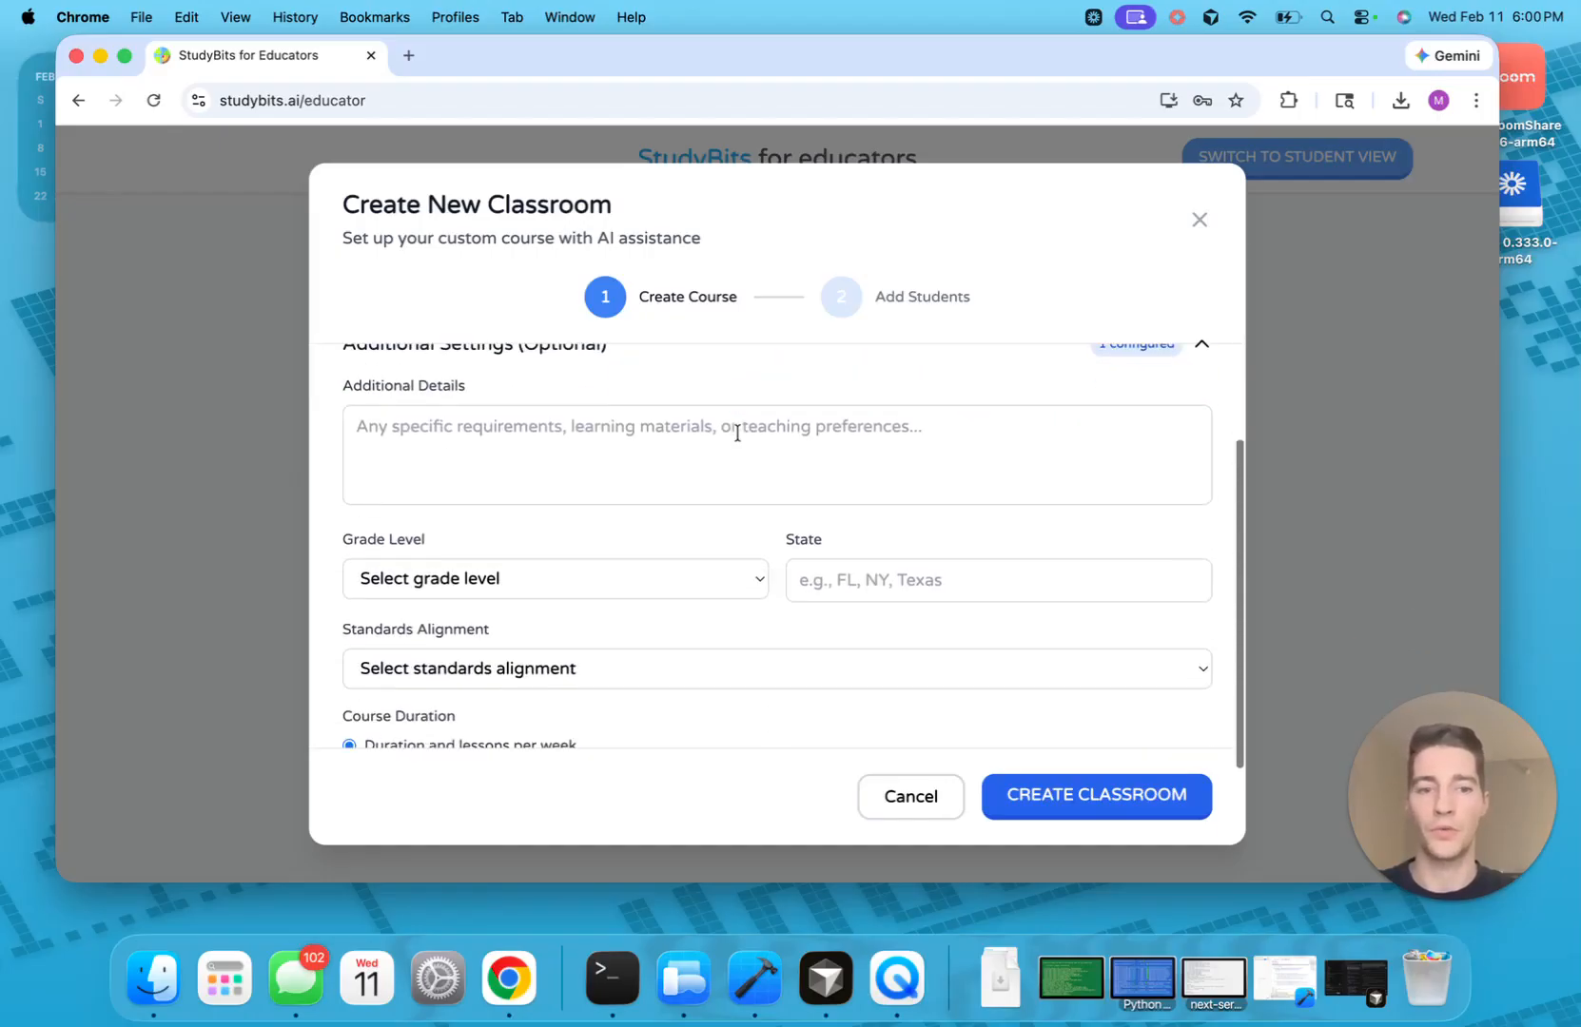
pyautogui.click(1127, 799)
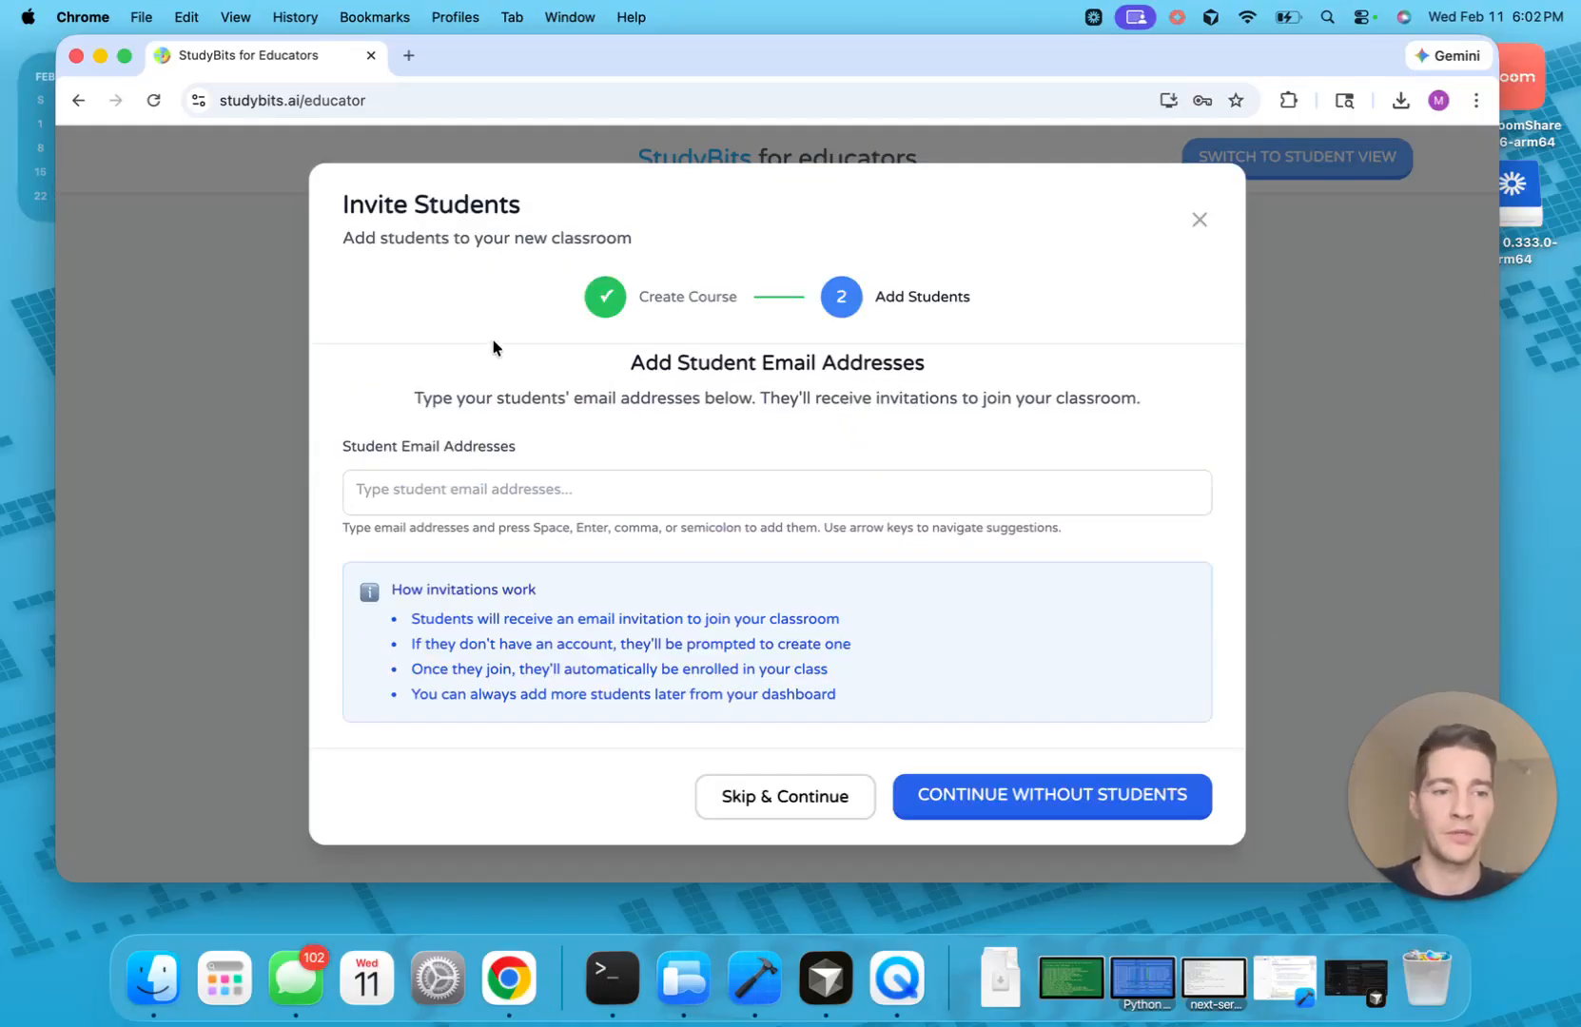
# Type the student's gmail address into the invite field, completing it with .com
pyautogui.click(469, 496)
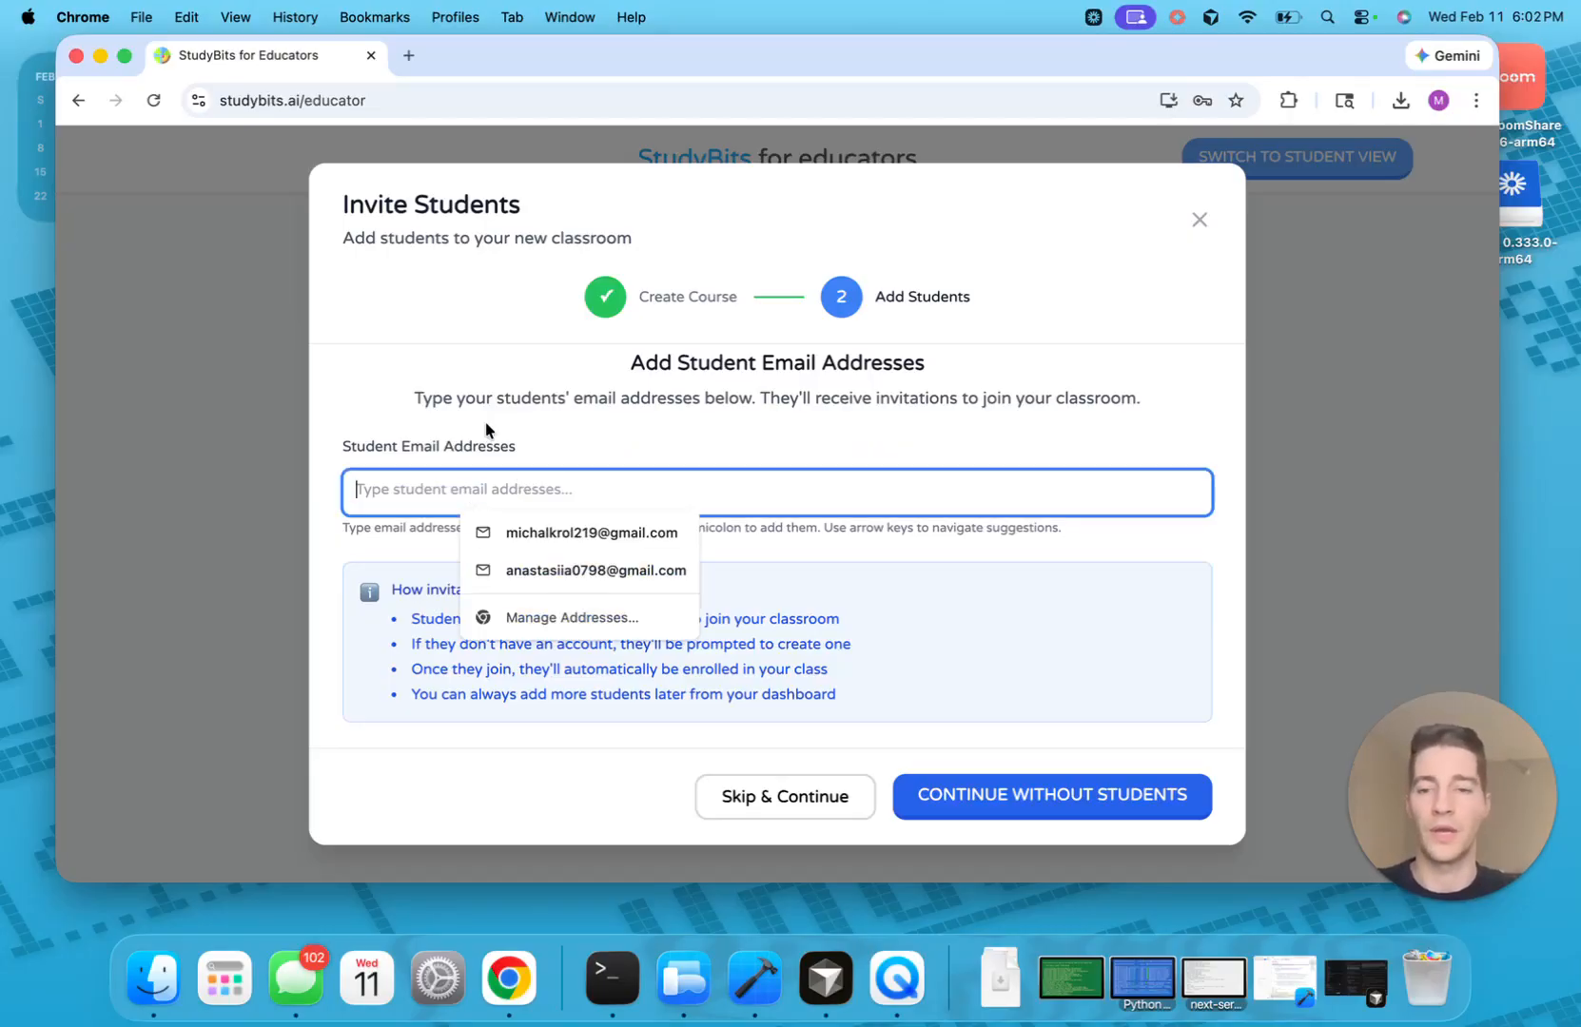
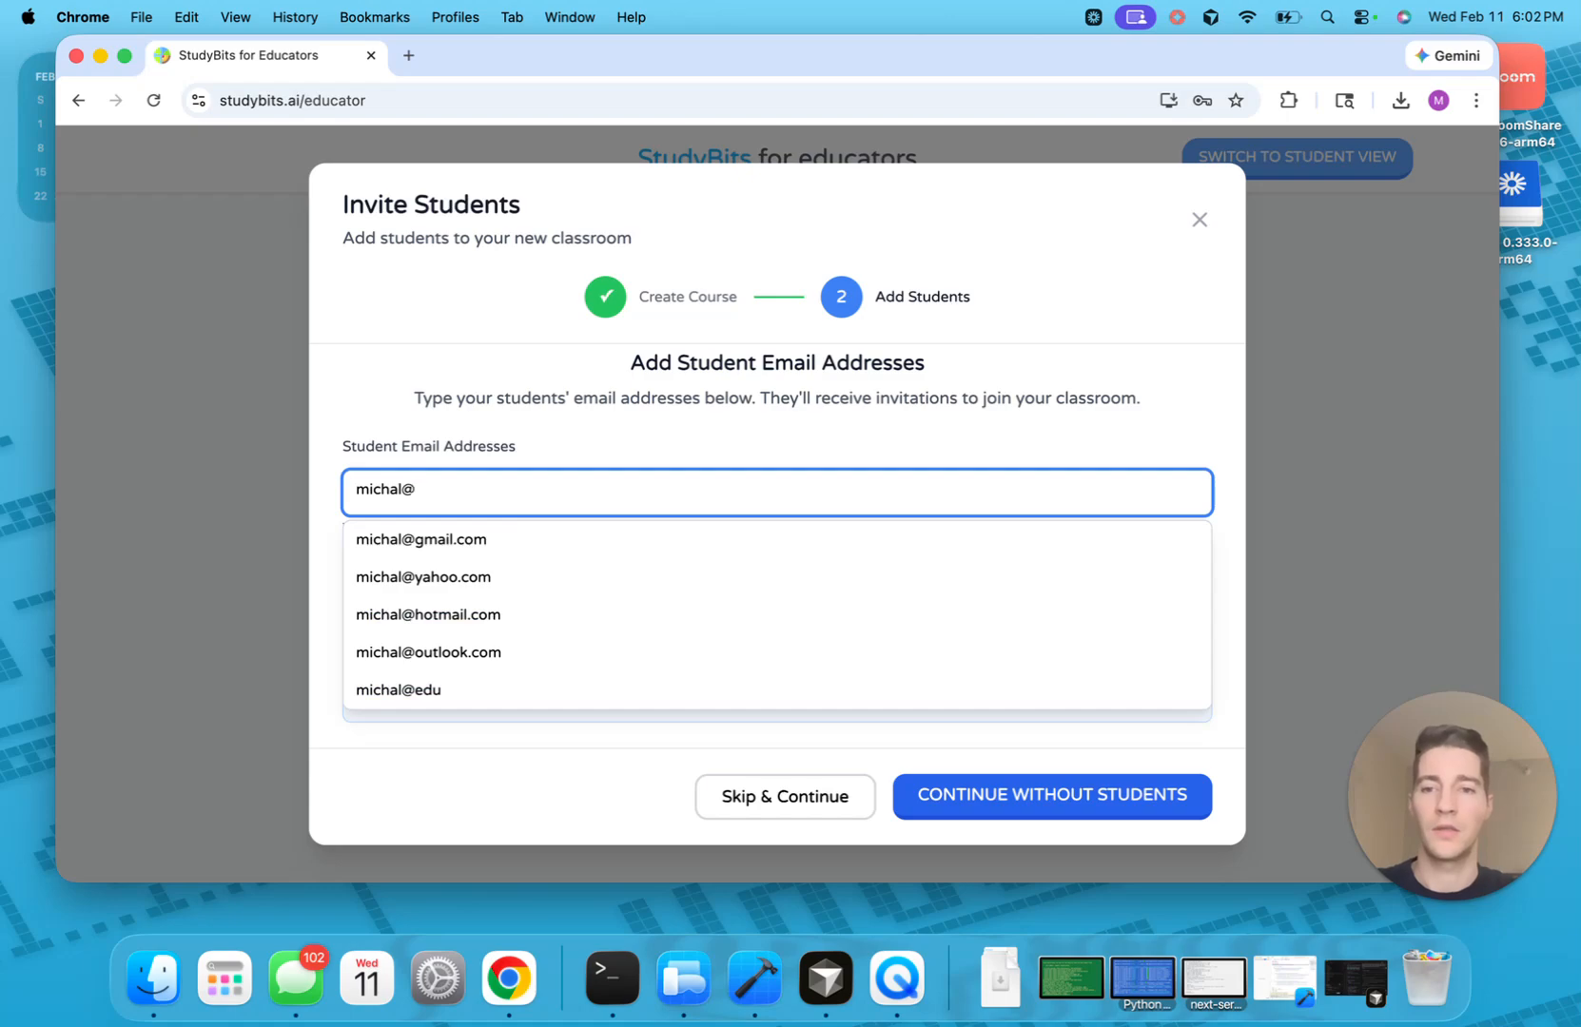
pyautogui.click(705, 436)
pyautogui.click(681, 485)
pyautogui.write('.com')
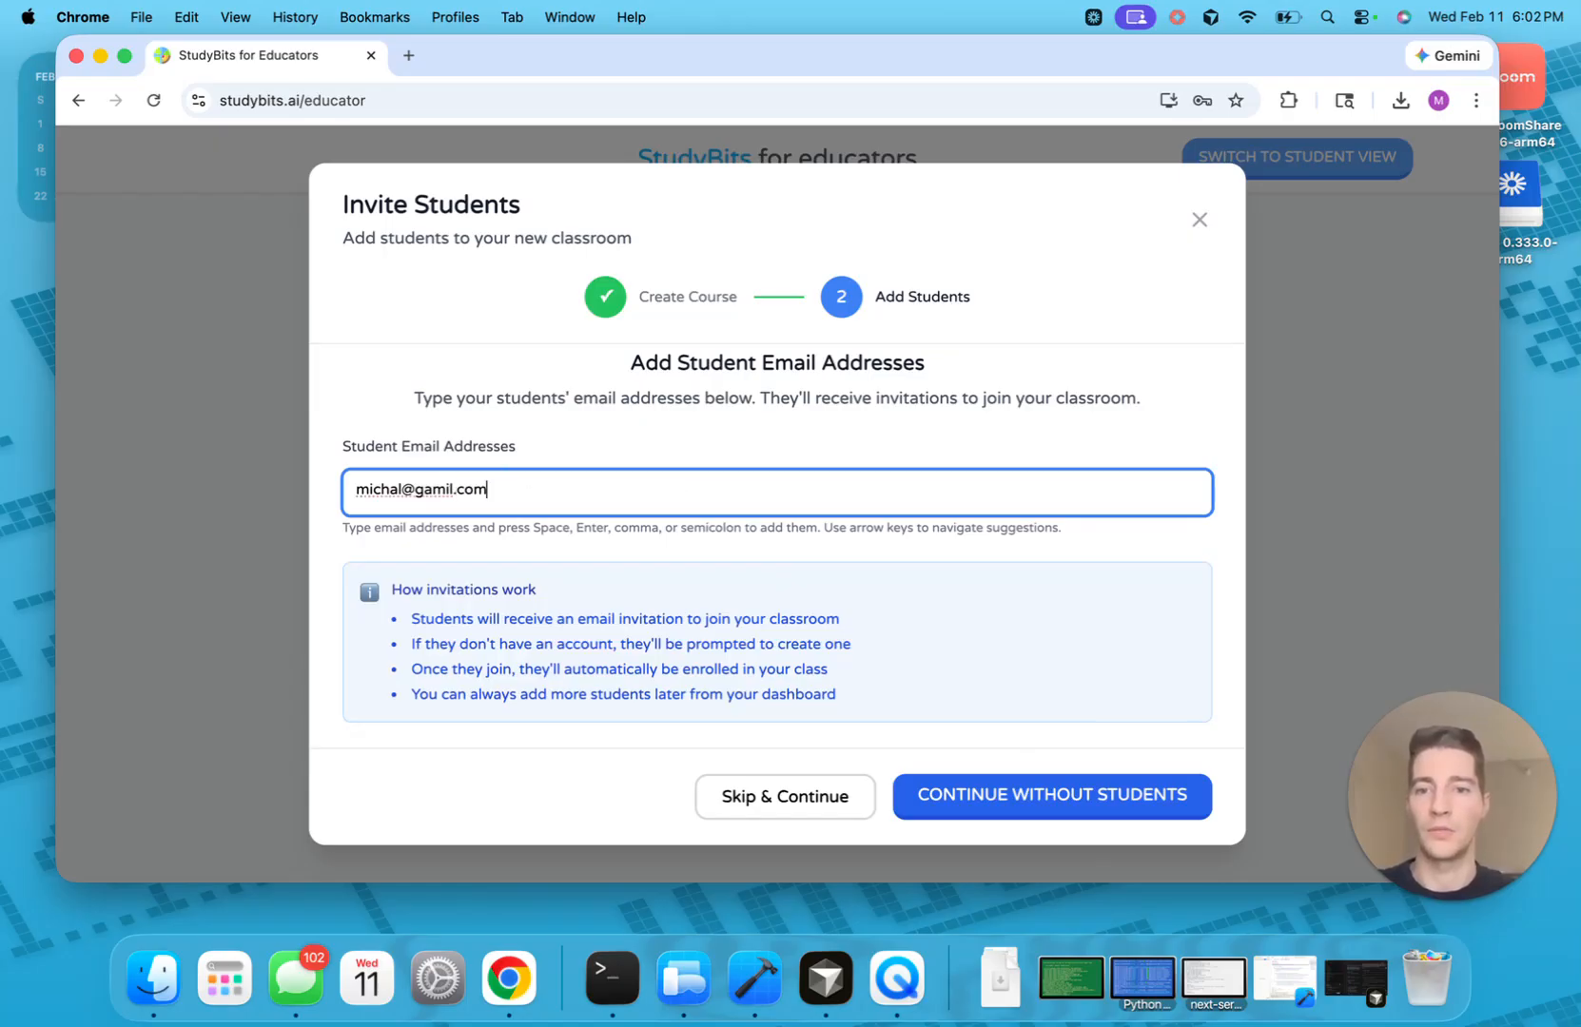
pyautogui.press('Return')
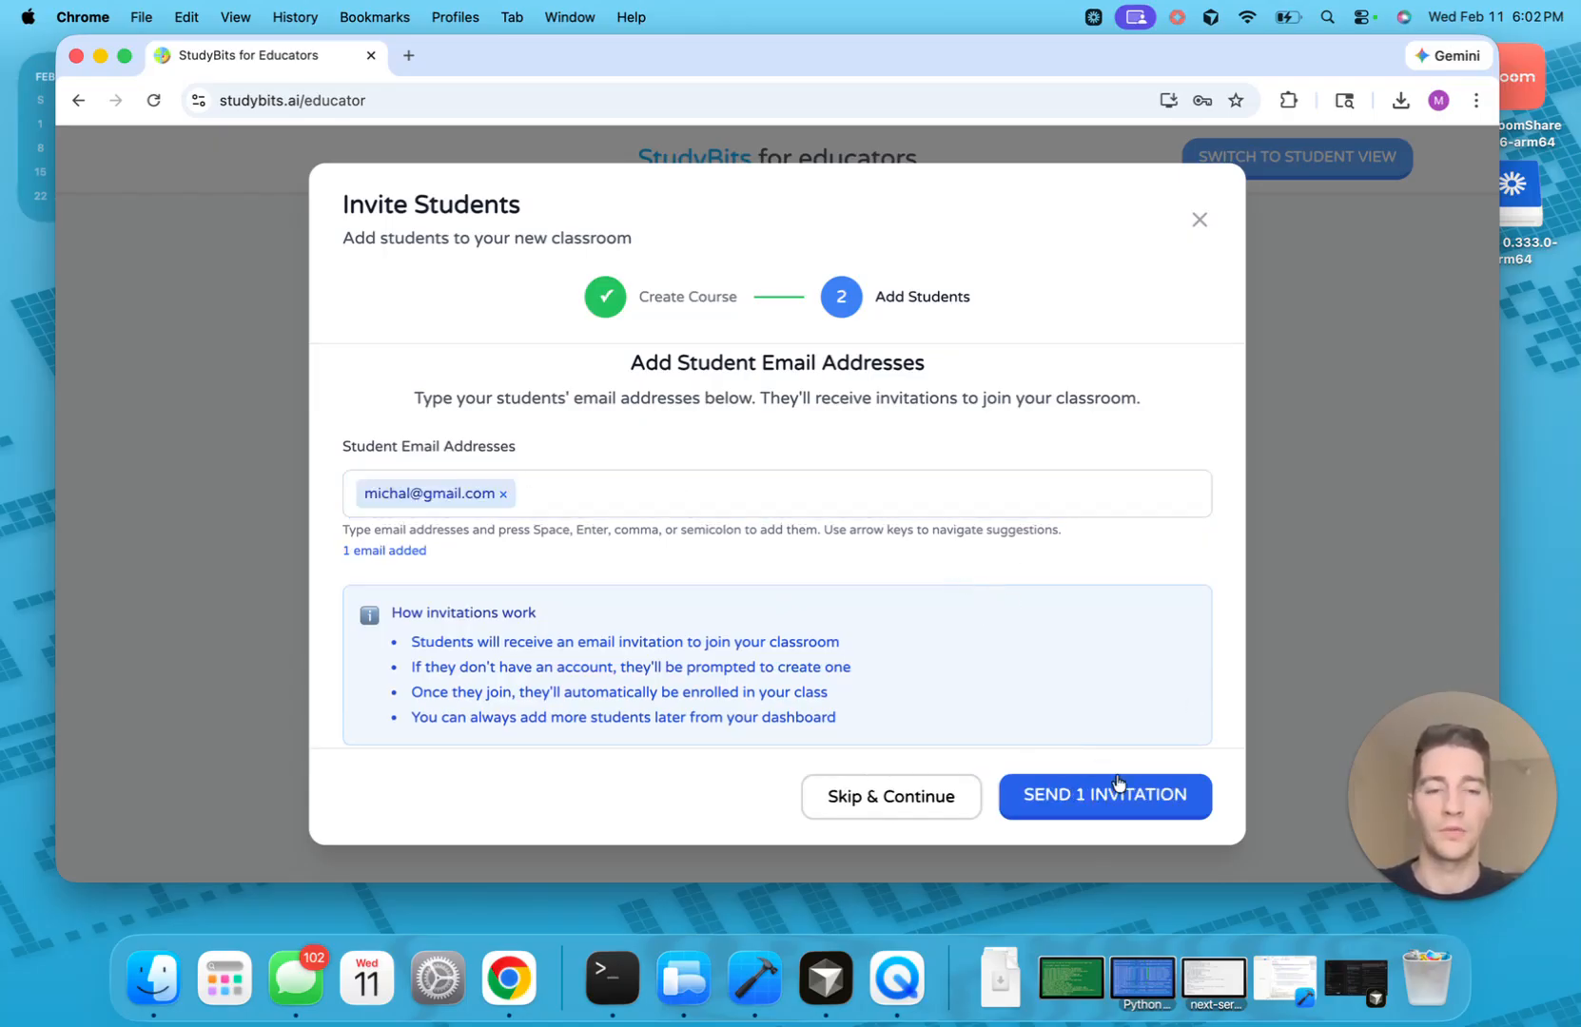
# Send the single invitation, then go back and open the Bio 101 classroom card
pyautogui.click(1099, 805)
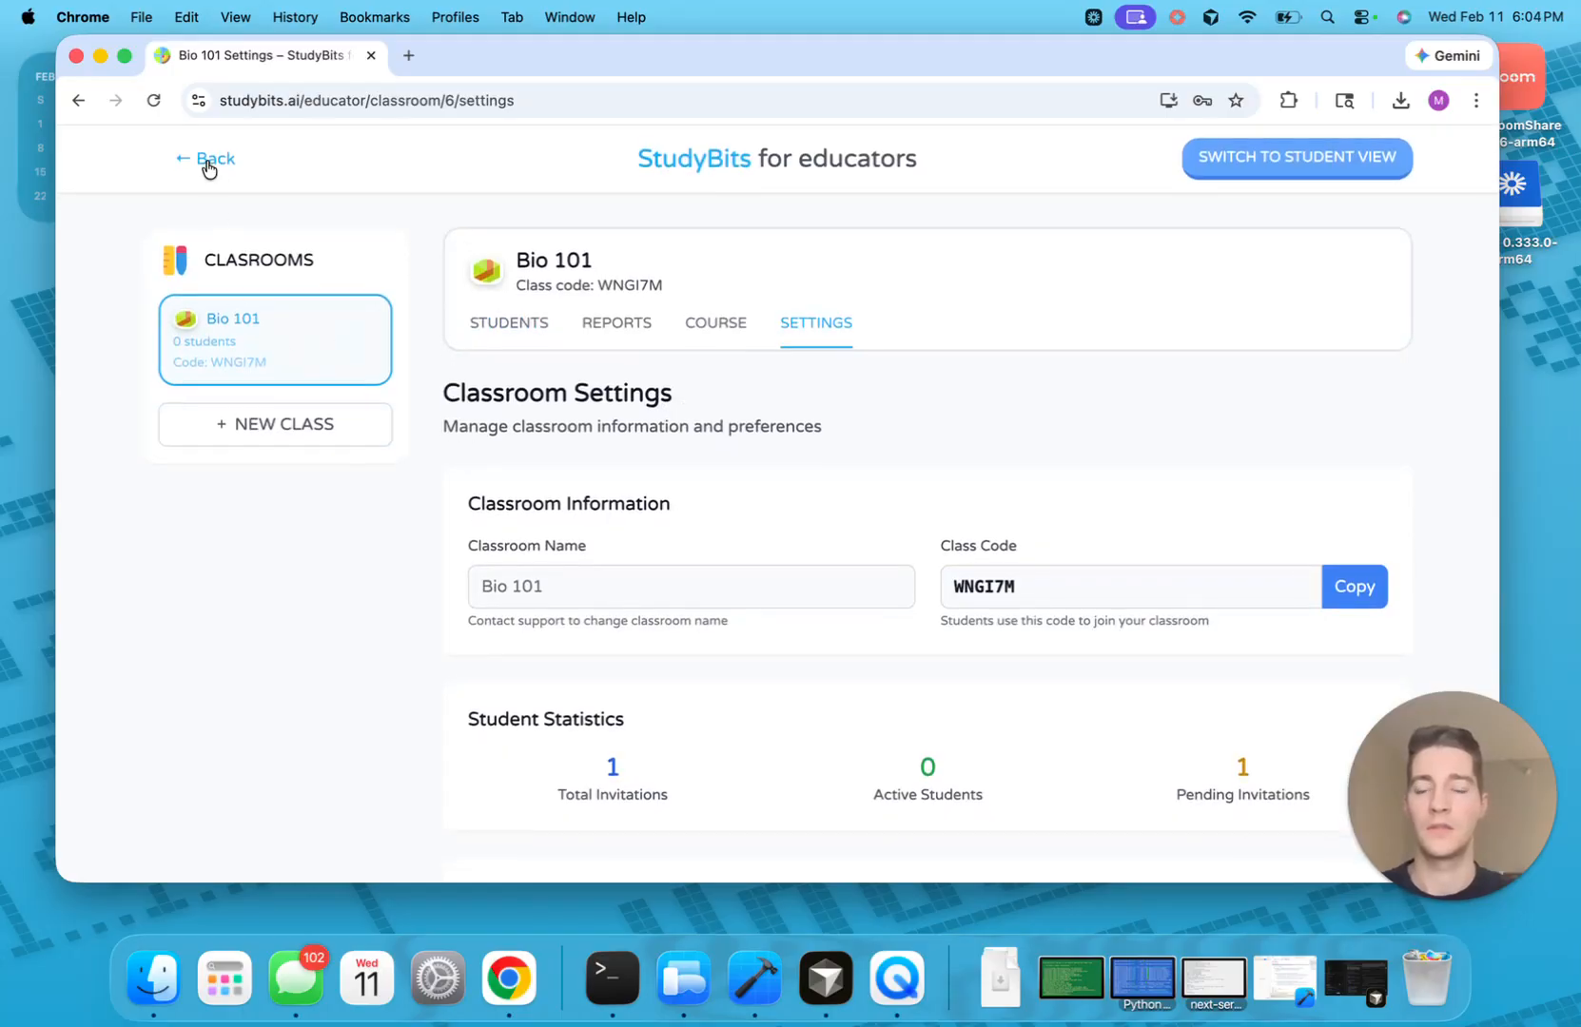
pyautogui.click(208, 164)
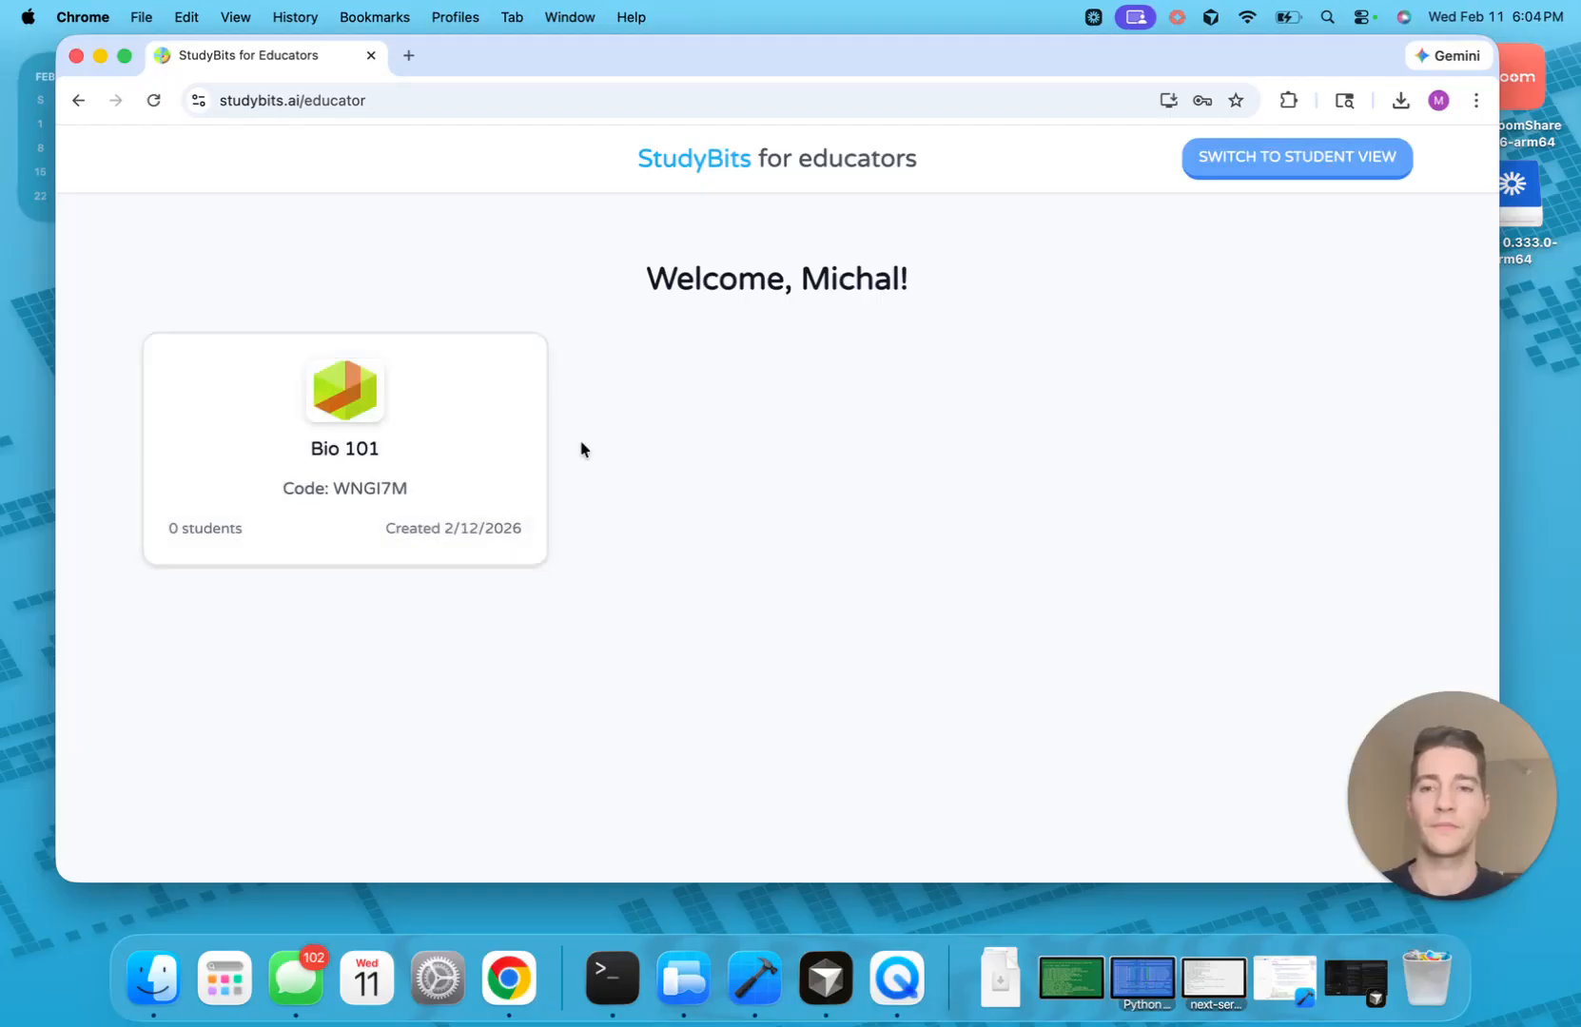
pyautogui.click(324, 364)
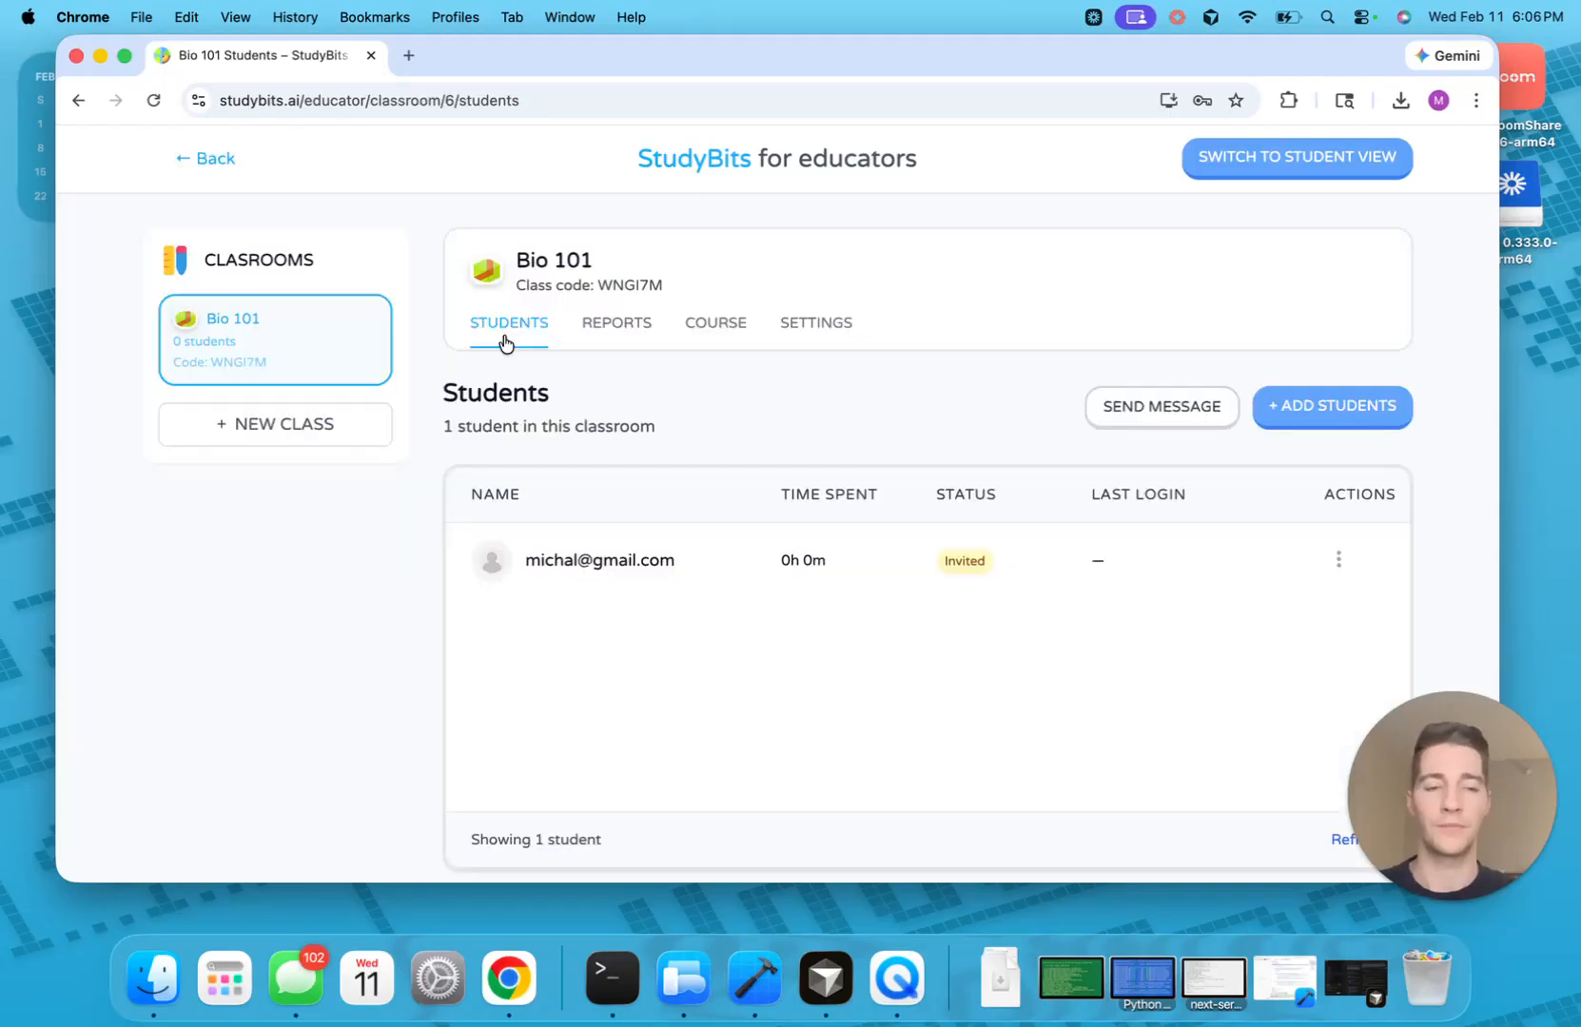
pyautogui.hscroll(-5, 505, 344)
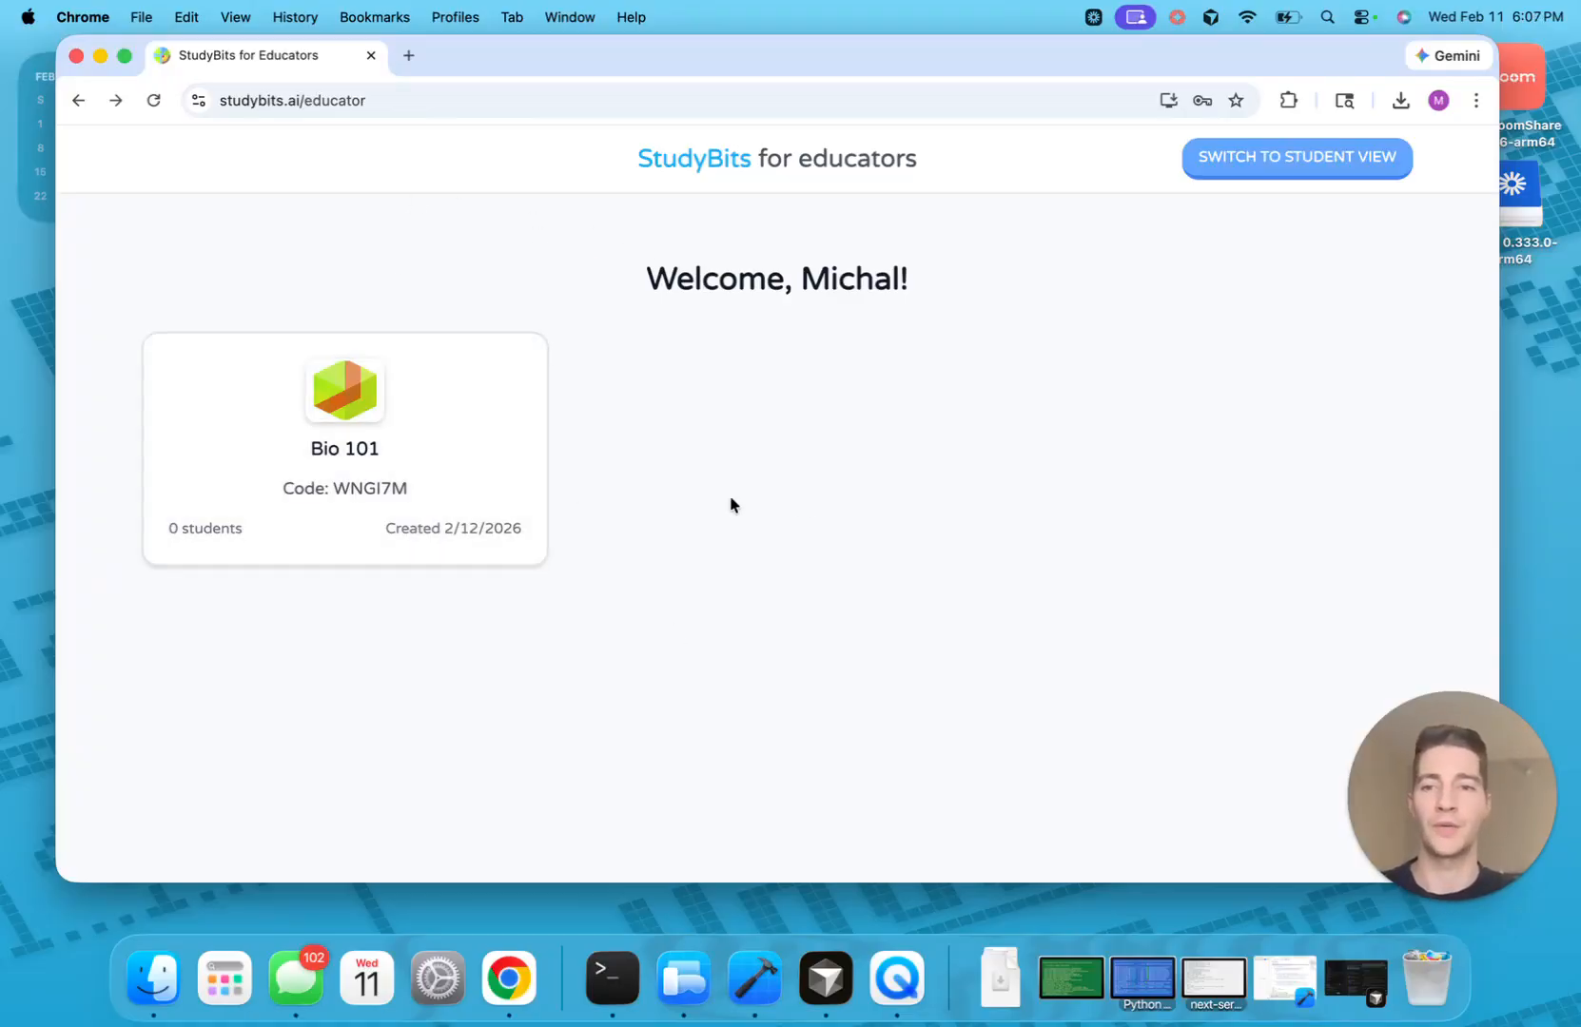
# Switch to Student View and scroll through the student home page
pyautogui.click(1240, 174)
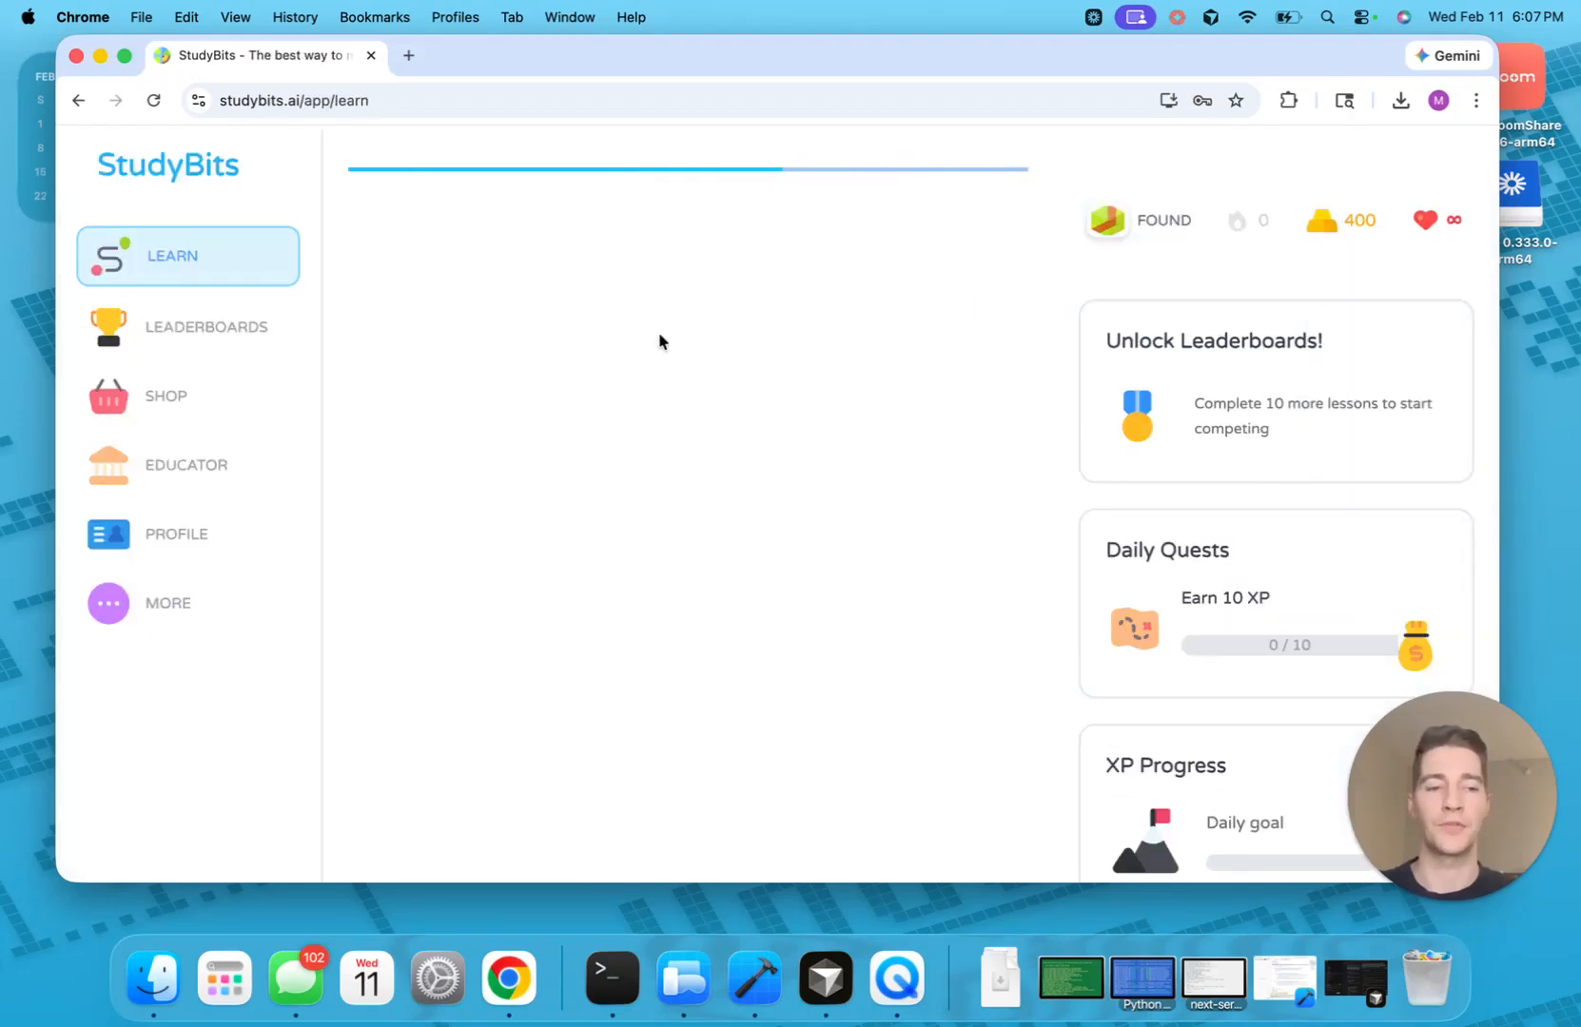
pyautogui.scroll(-1, 501, 326)
pyautogui.scroll(1, 496, 325)
pyautogui.scroll(-2, 779, 609)
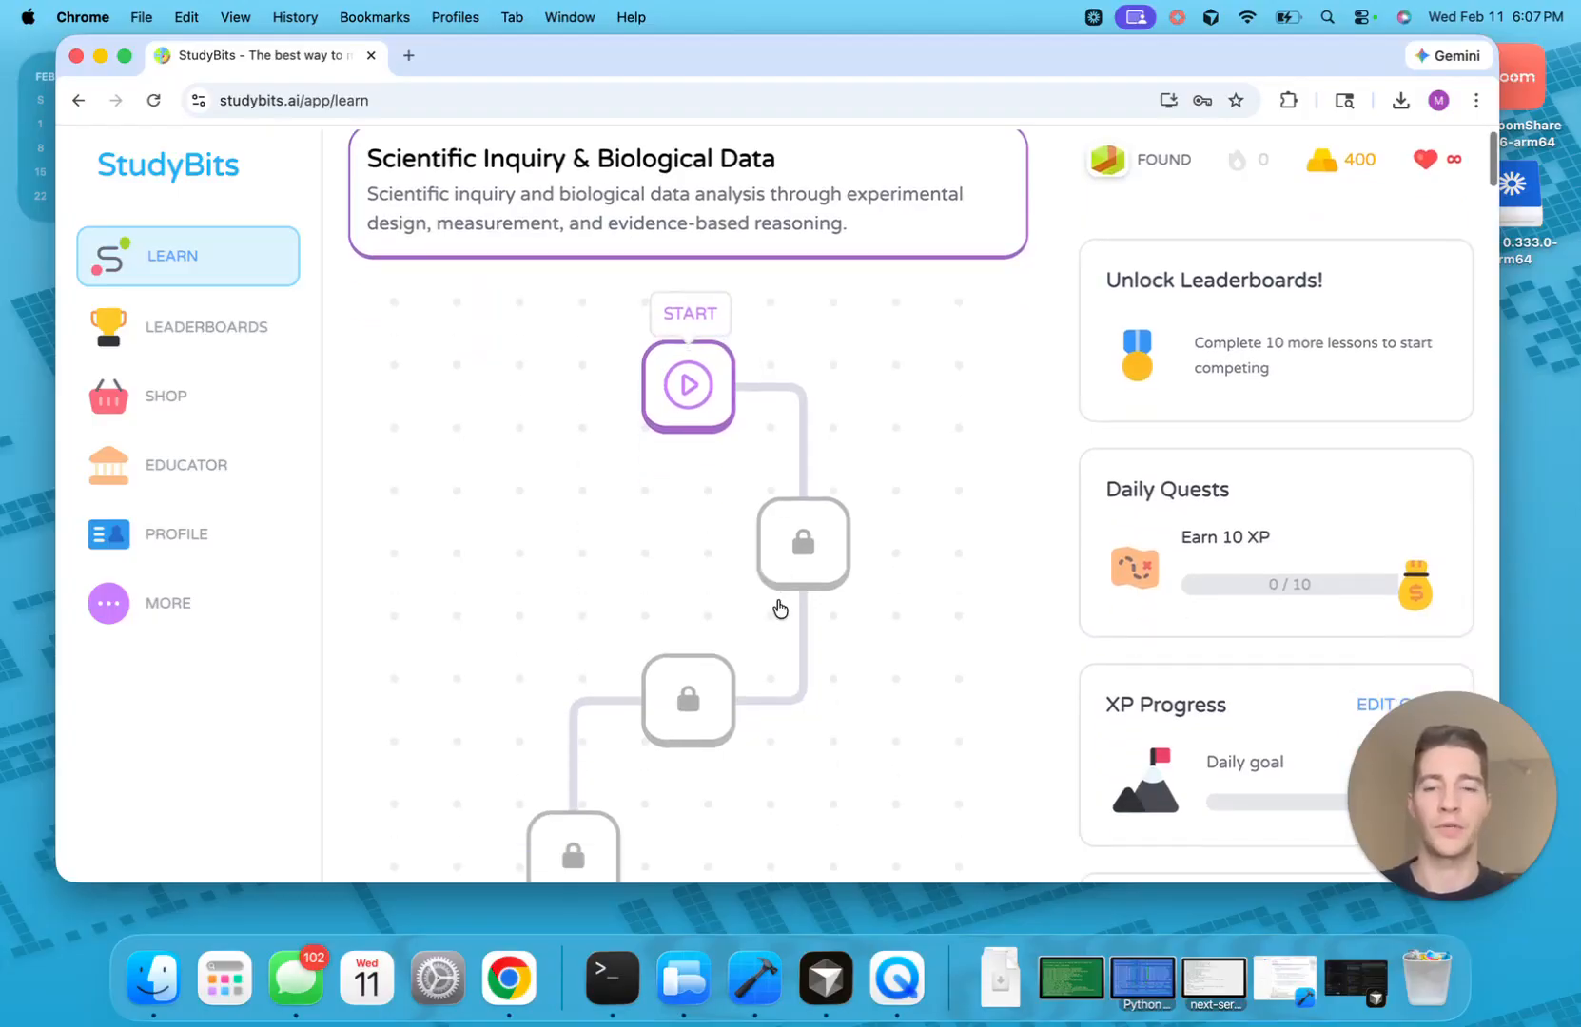
pyautogui.scroll(2, 800, 500)
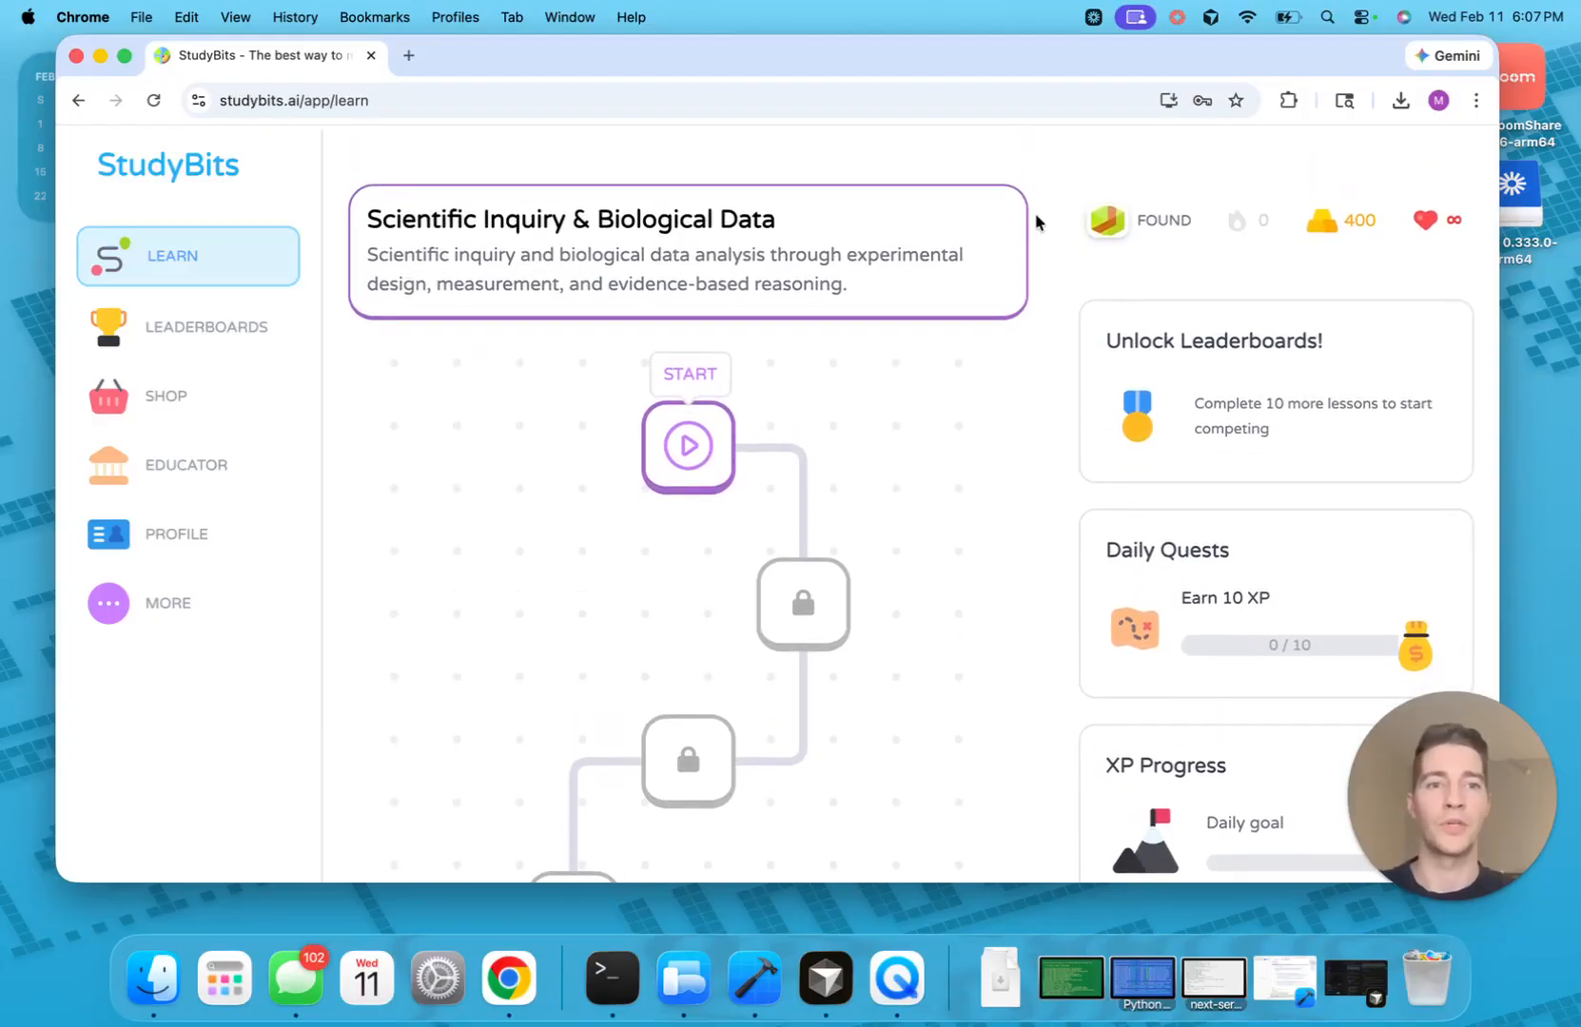
# Open the FOUND course list, browse the learning path, and return to the educator area
pyautogui.click(1141, 219)
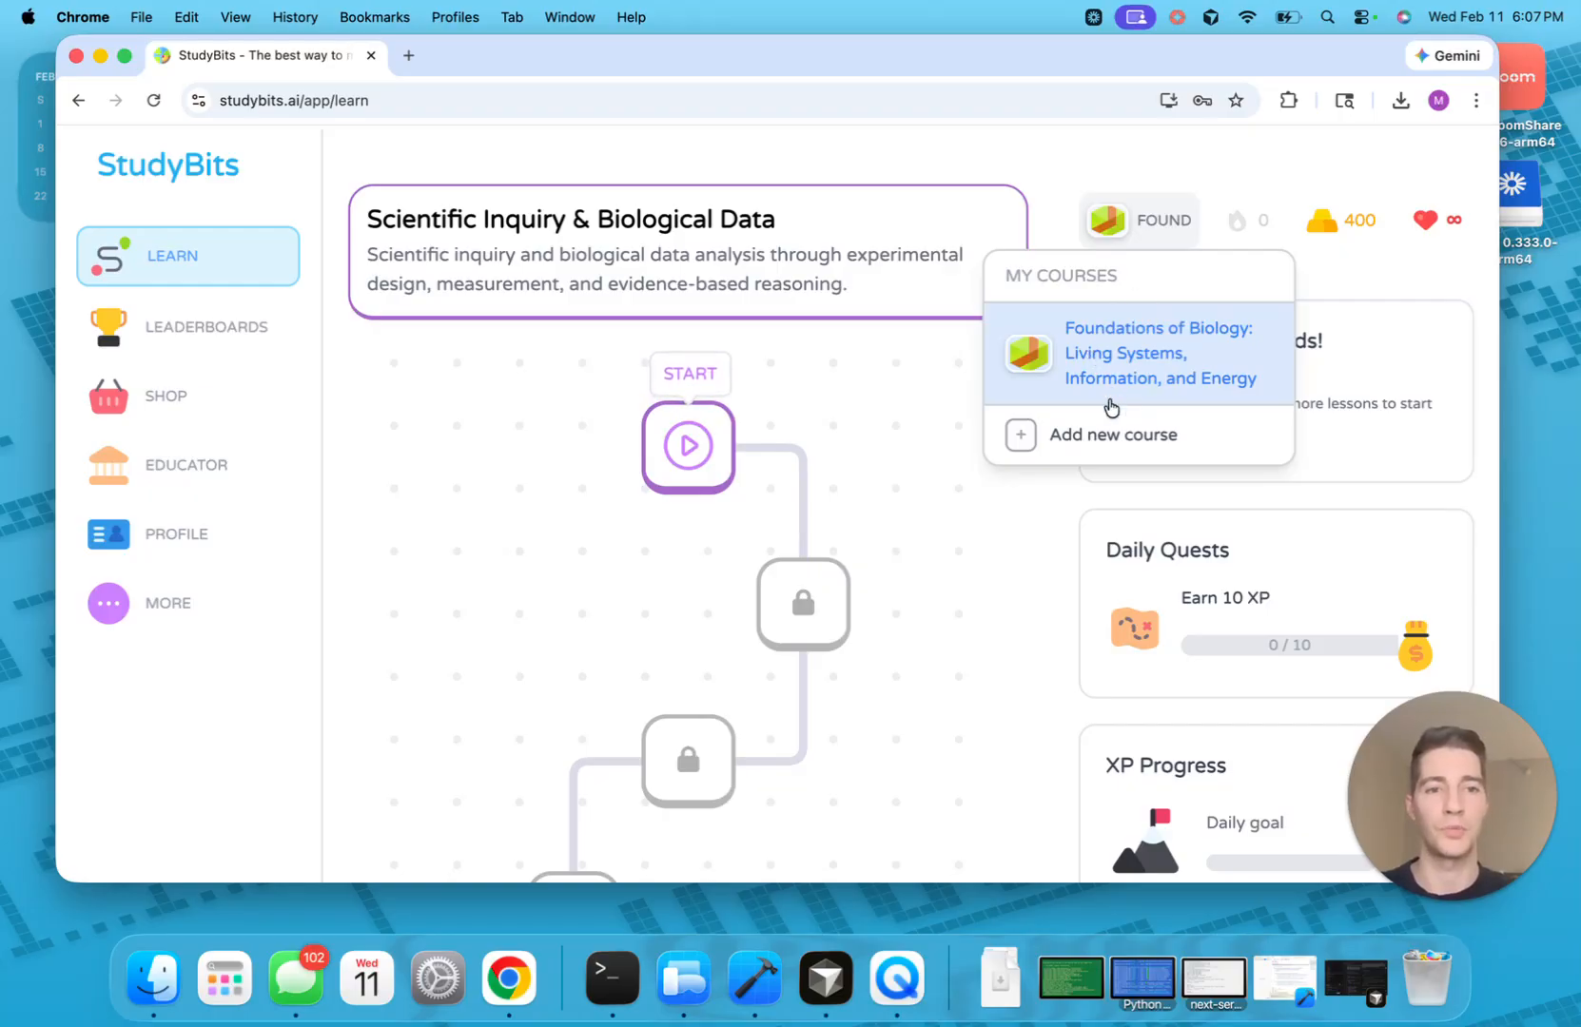
pyautogui.scroll(-1, 809, 381)
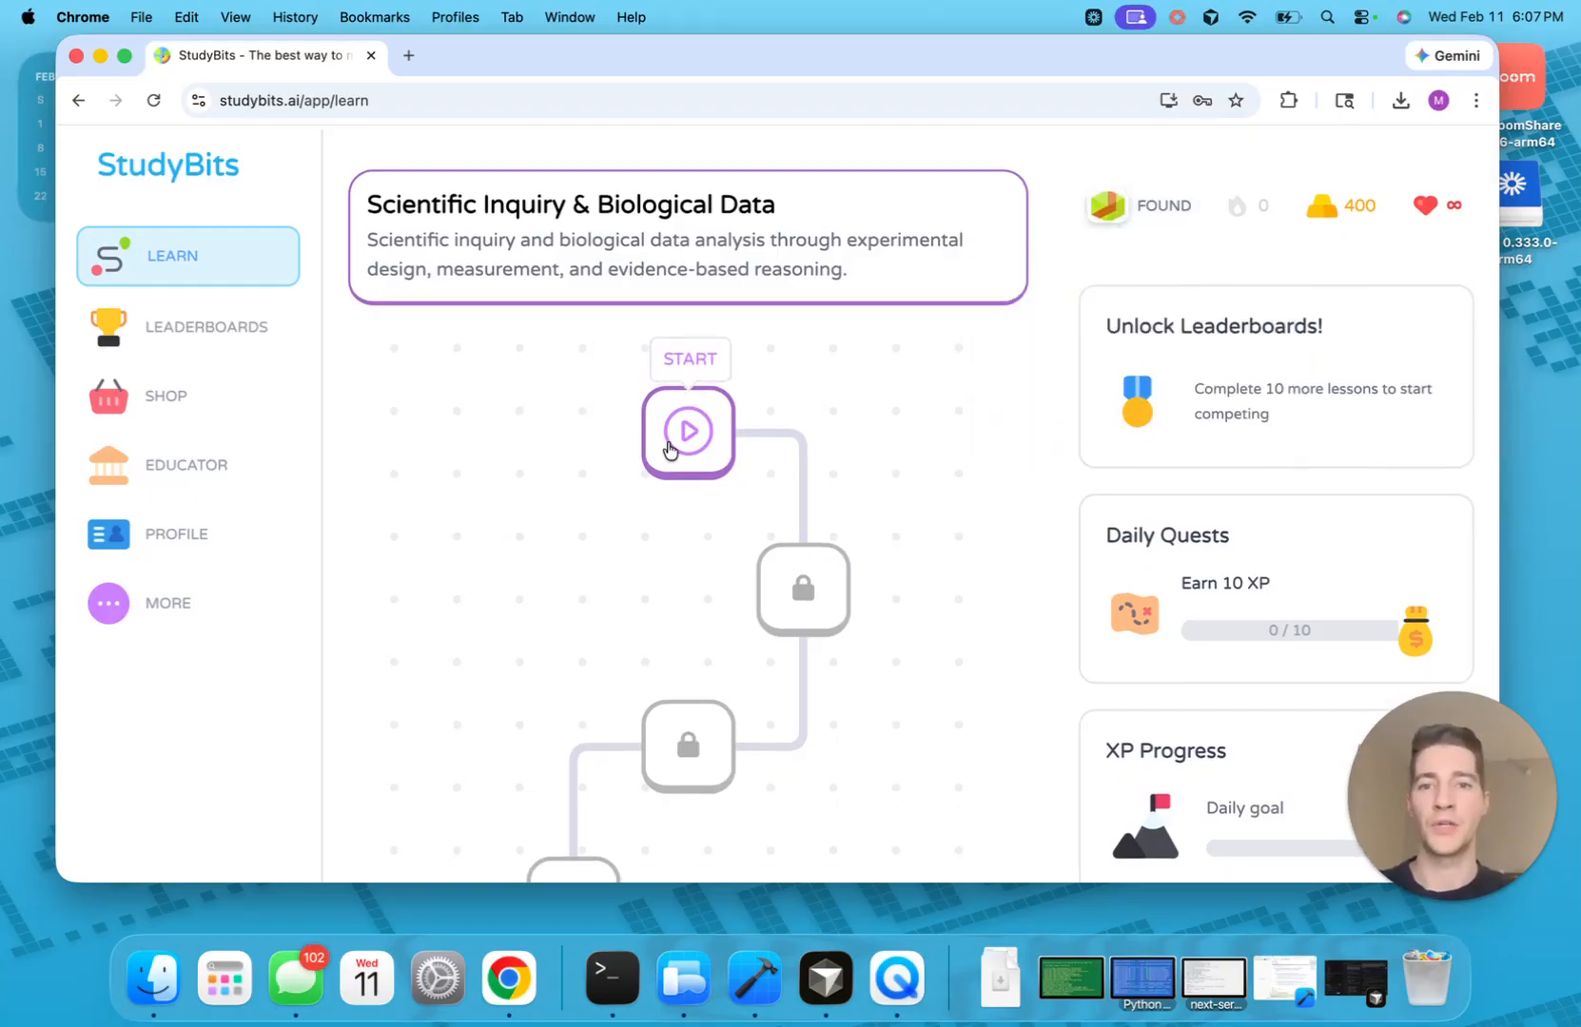
pyautogui.scroll(-3, 790, 582)
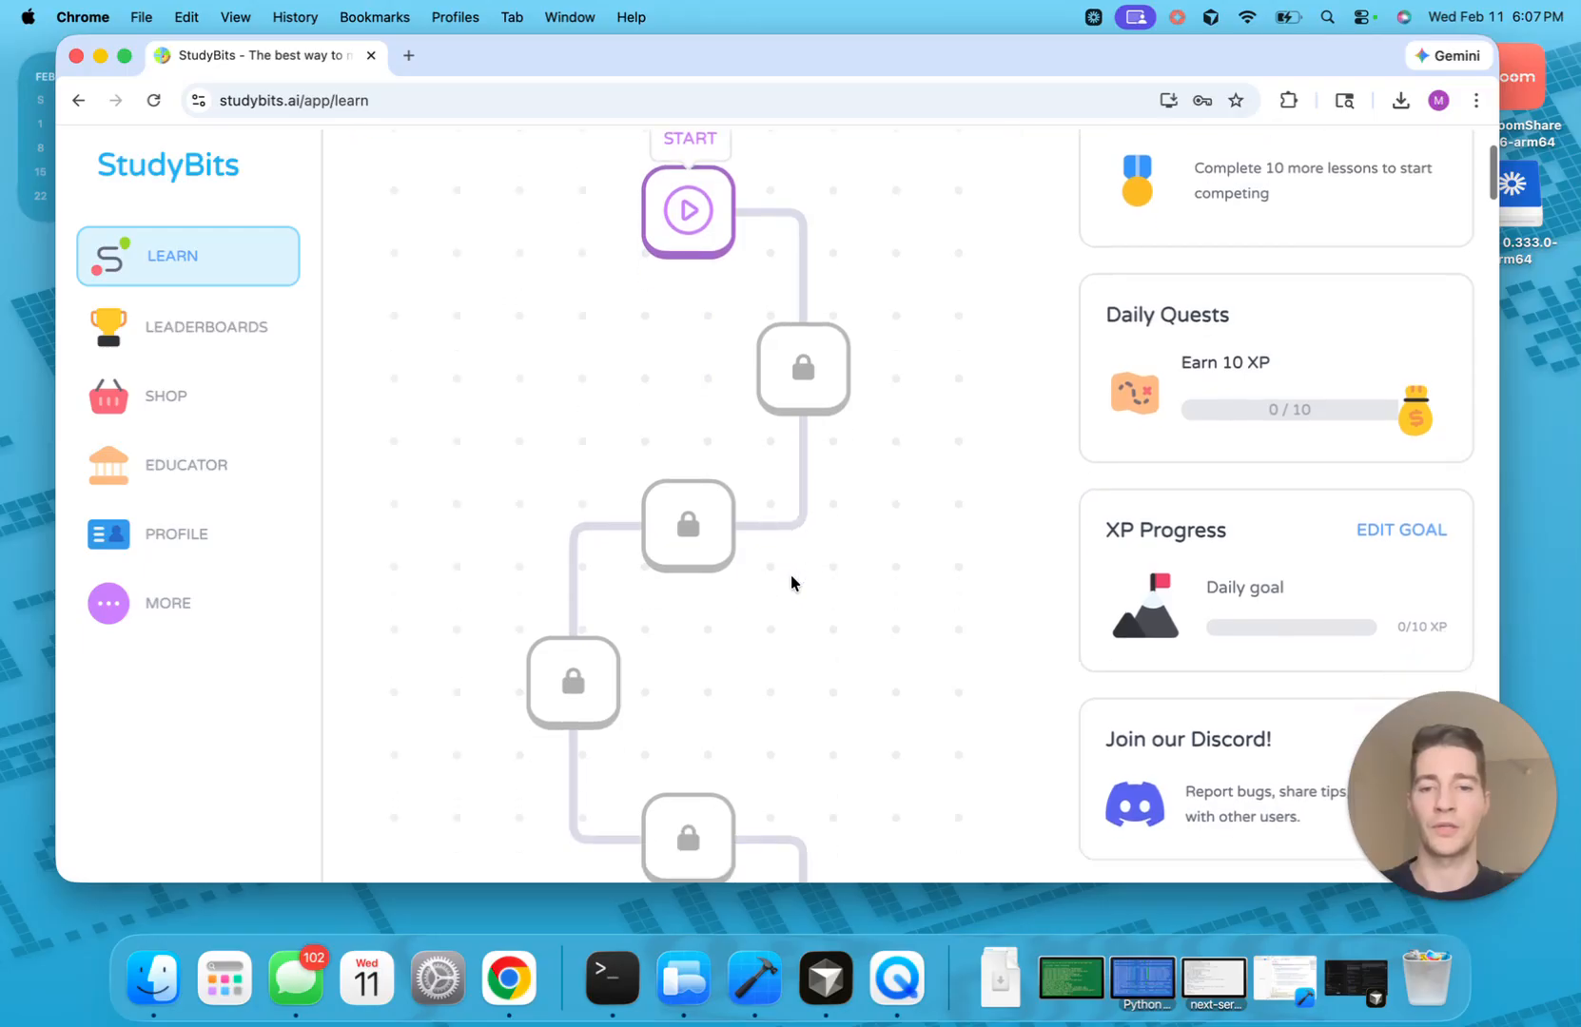
pyautogui.scroll(-8, 791, 582)
pyautogui.scroll(12, 592, 537)
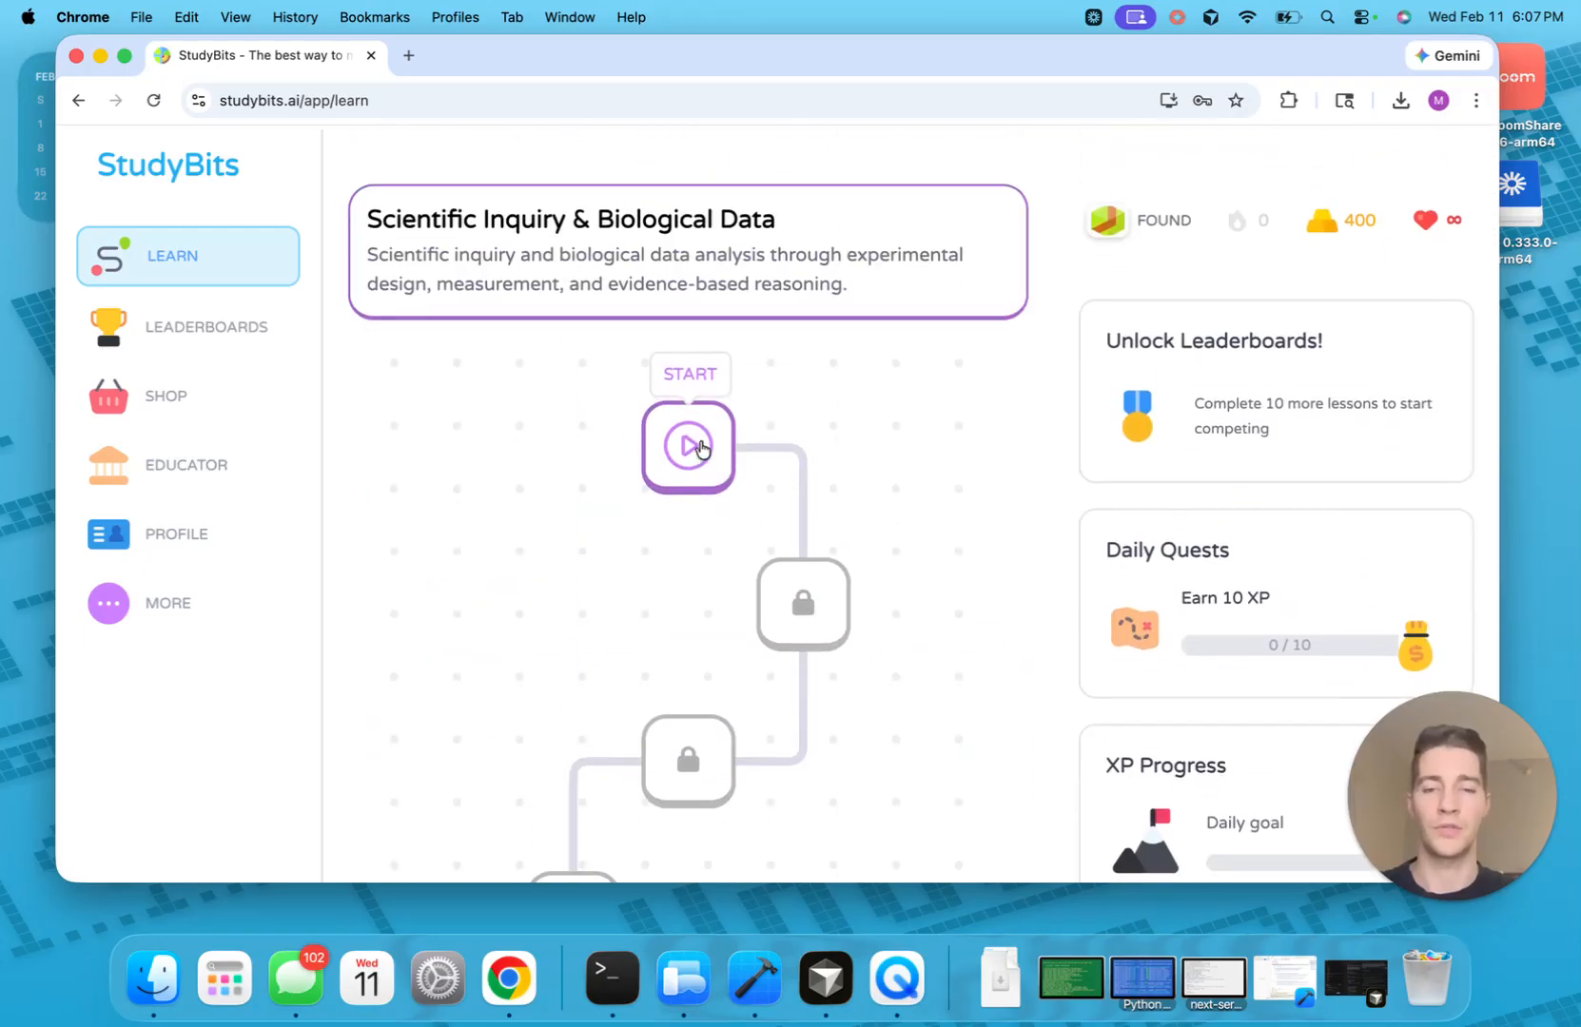
pyautogui.scroll(-5, 801, 614)
pyautogui.scroll(5, 799, 616)
pyautogui.click(193, 467)
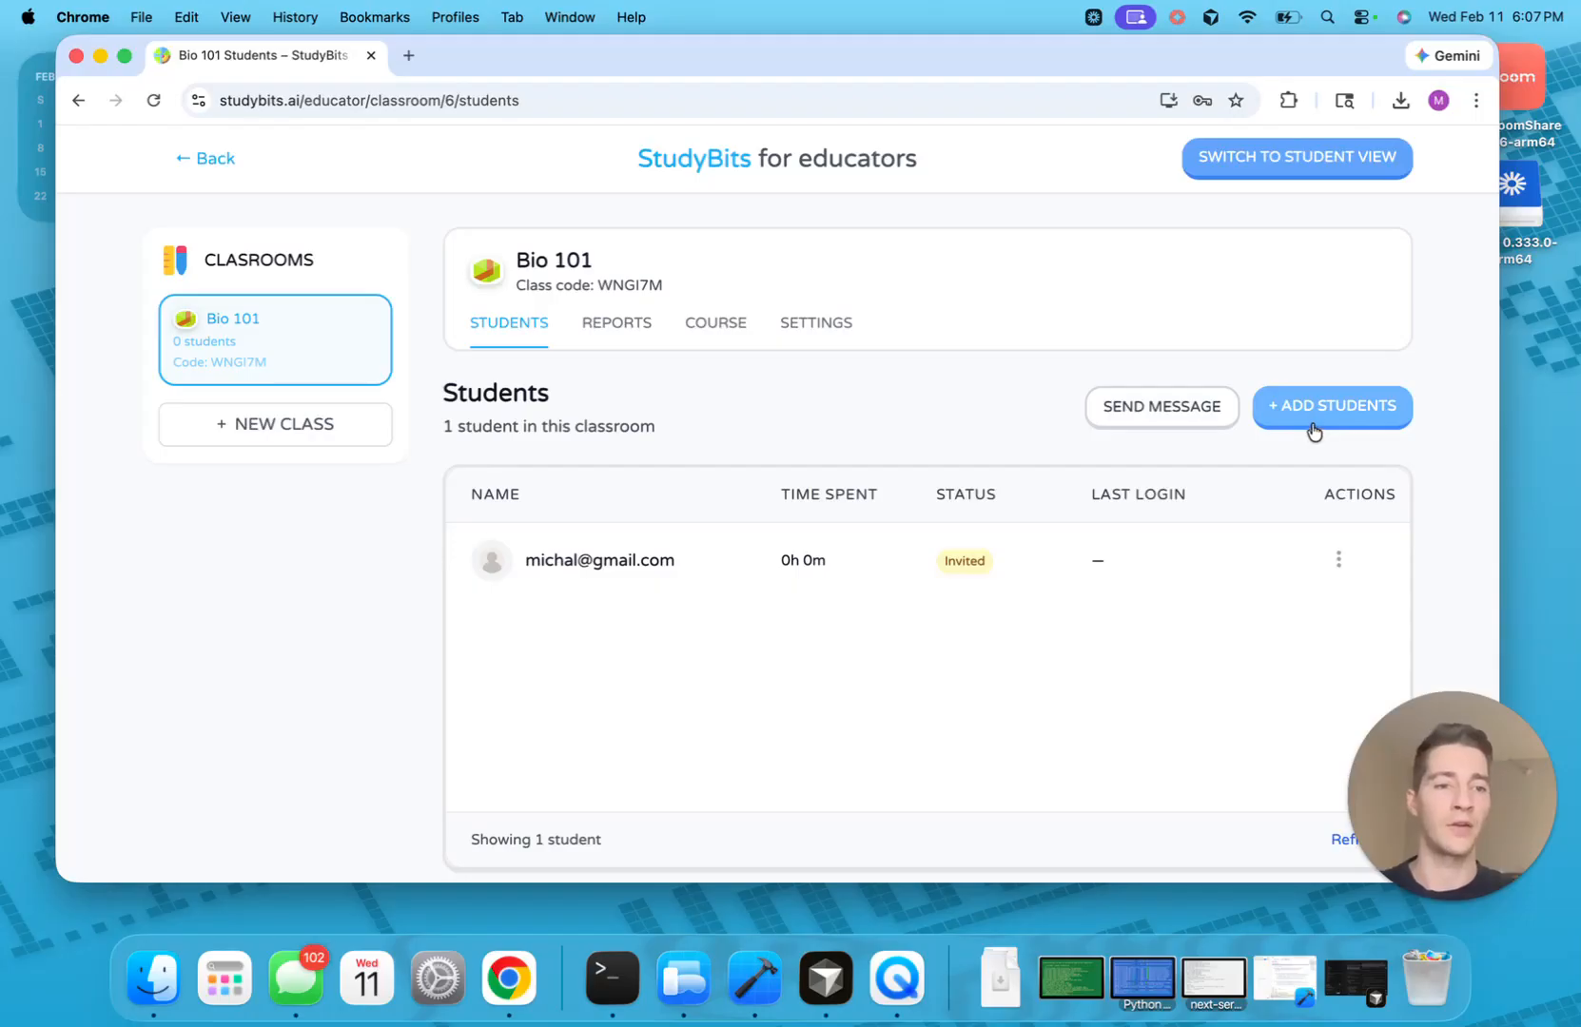
# Check the invited student's action menu, then scroll through the Bio 101 REPORTS analytics
pyautogui.click(1339, 561)
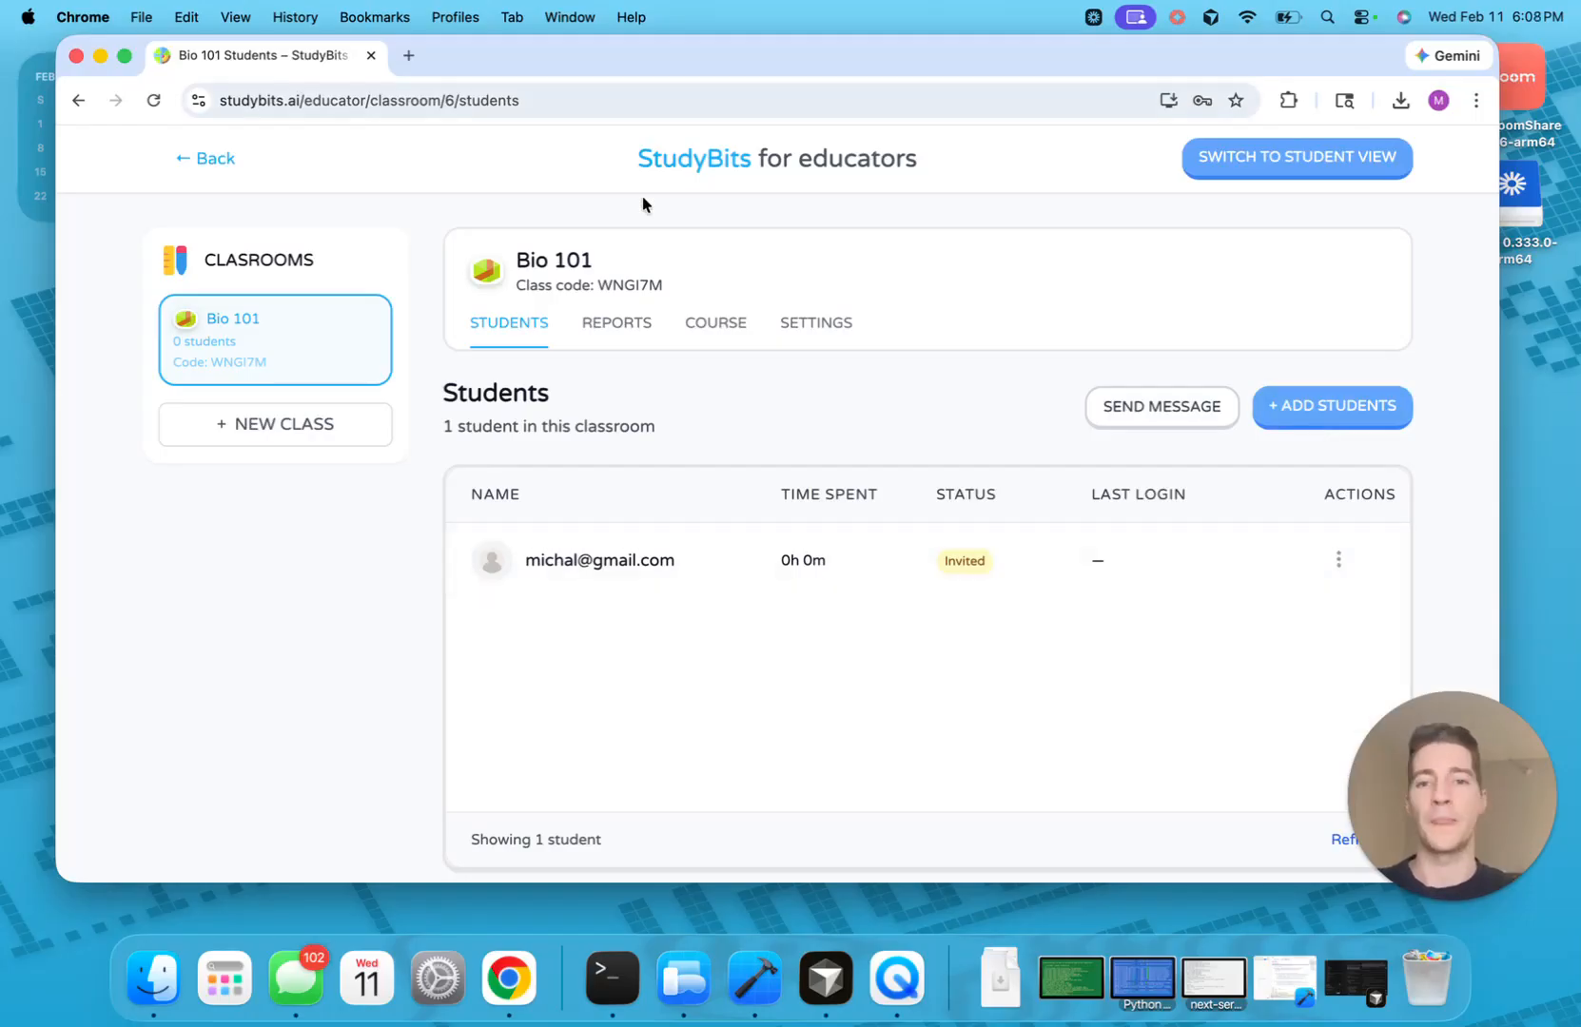
pyautogui.click(617, 323)
pyautogui.scroll(-1, 671, 628)
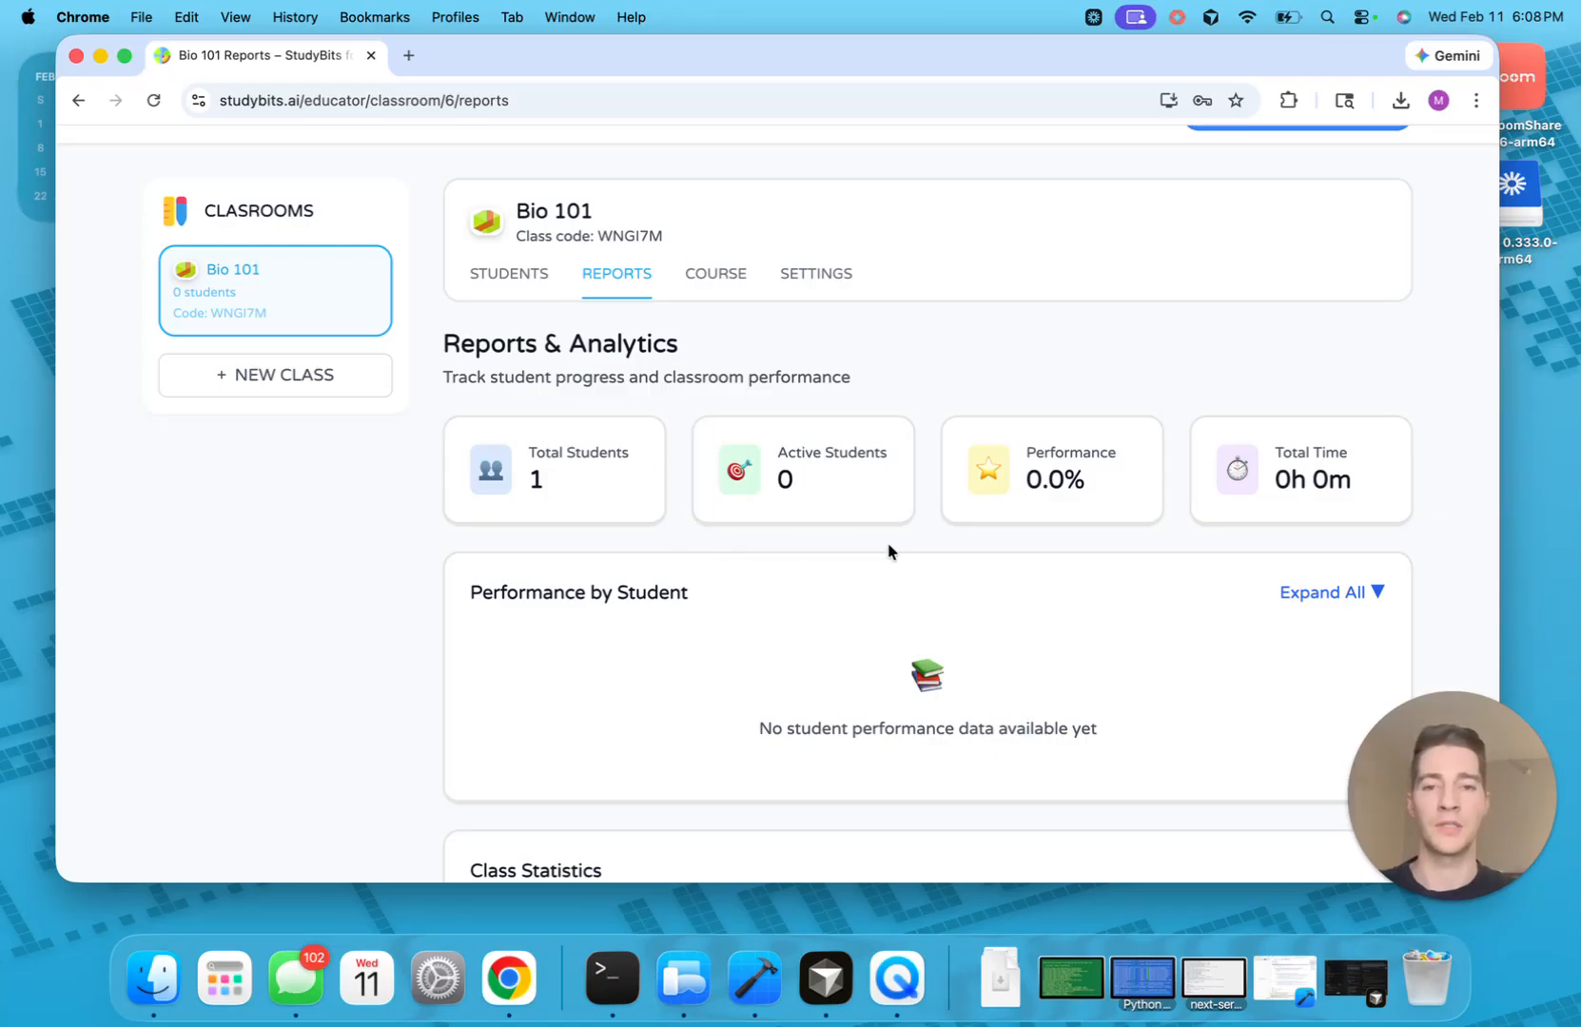
pyautogui.scroll(-1, 831, 602)
pyautogui.scroll(2, 831, 602)
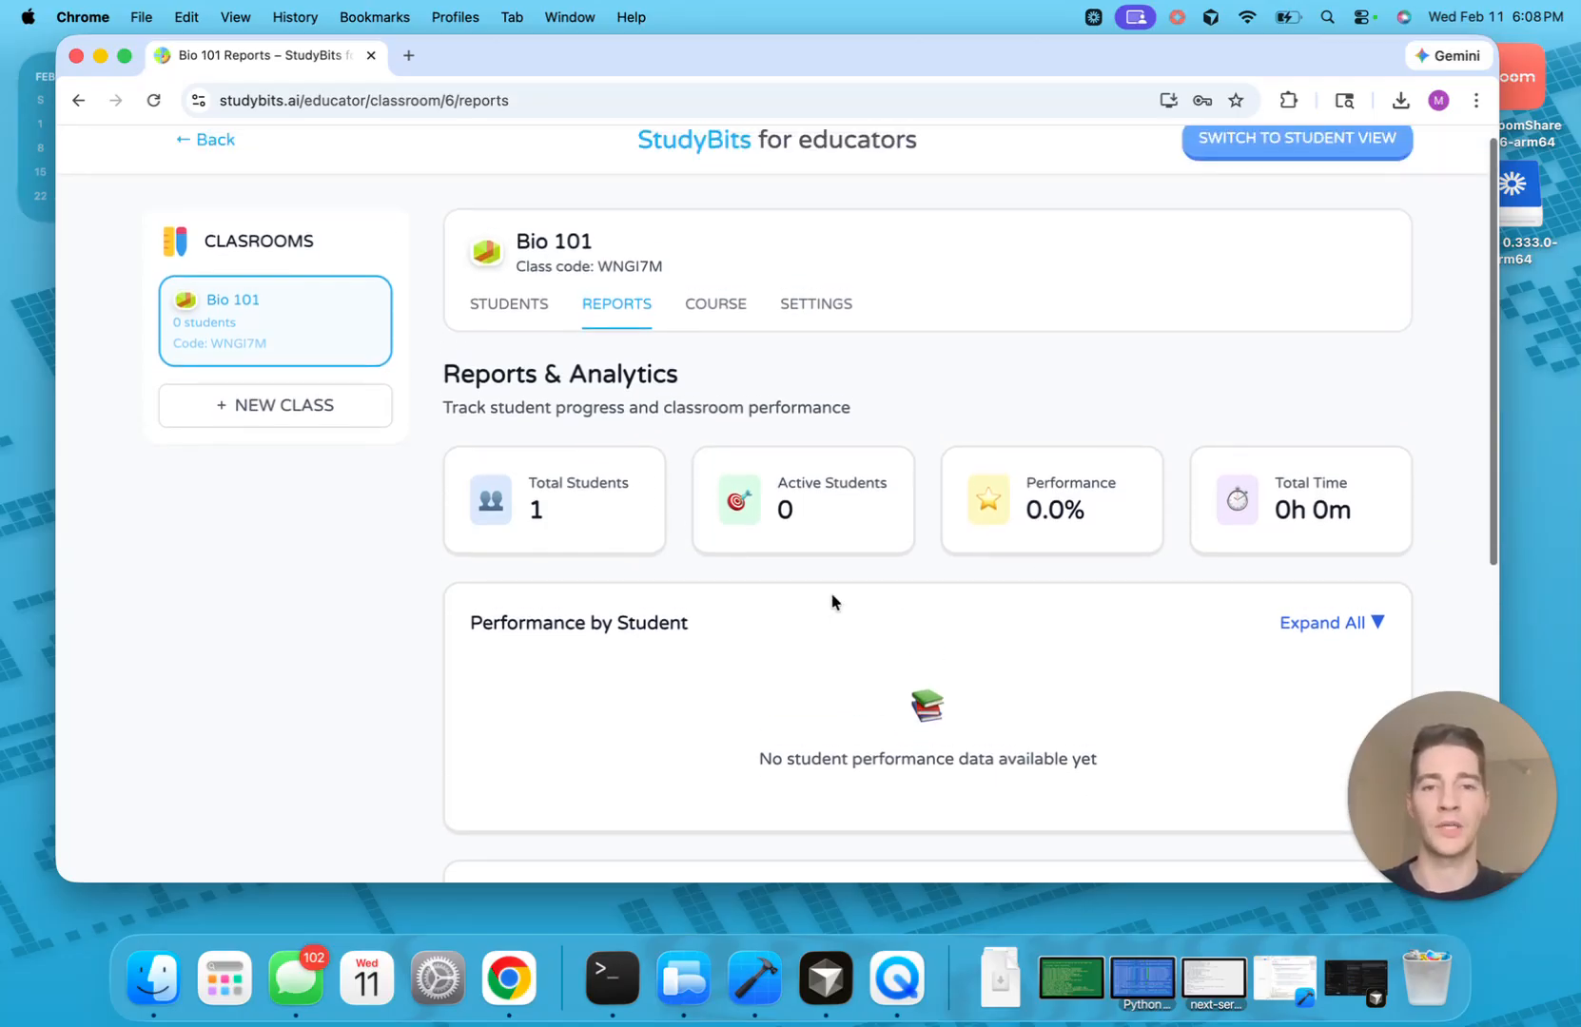
# Open the Bio 101 Course page and browse down through its list of units
pyautogui.click(716, 303)
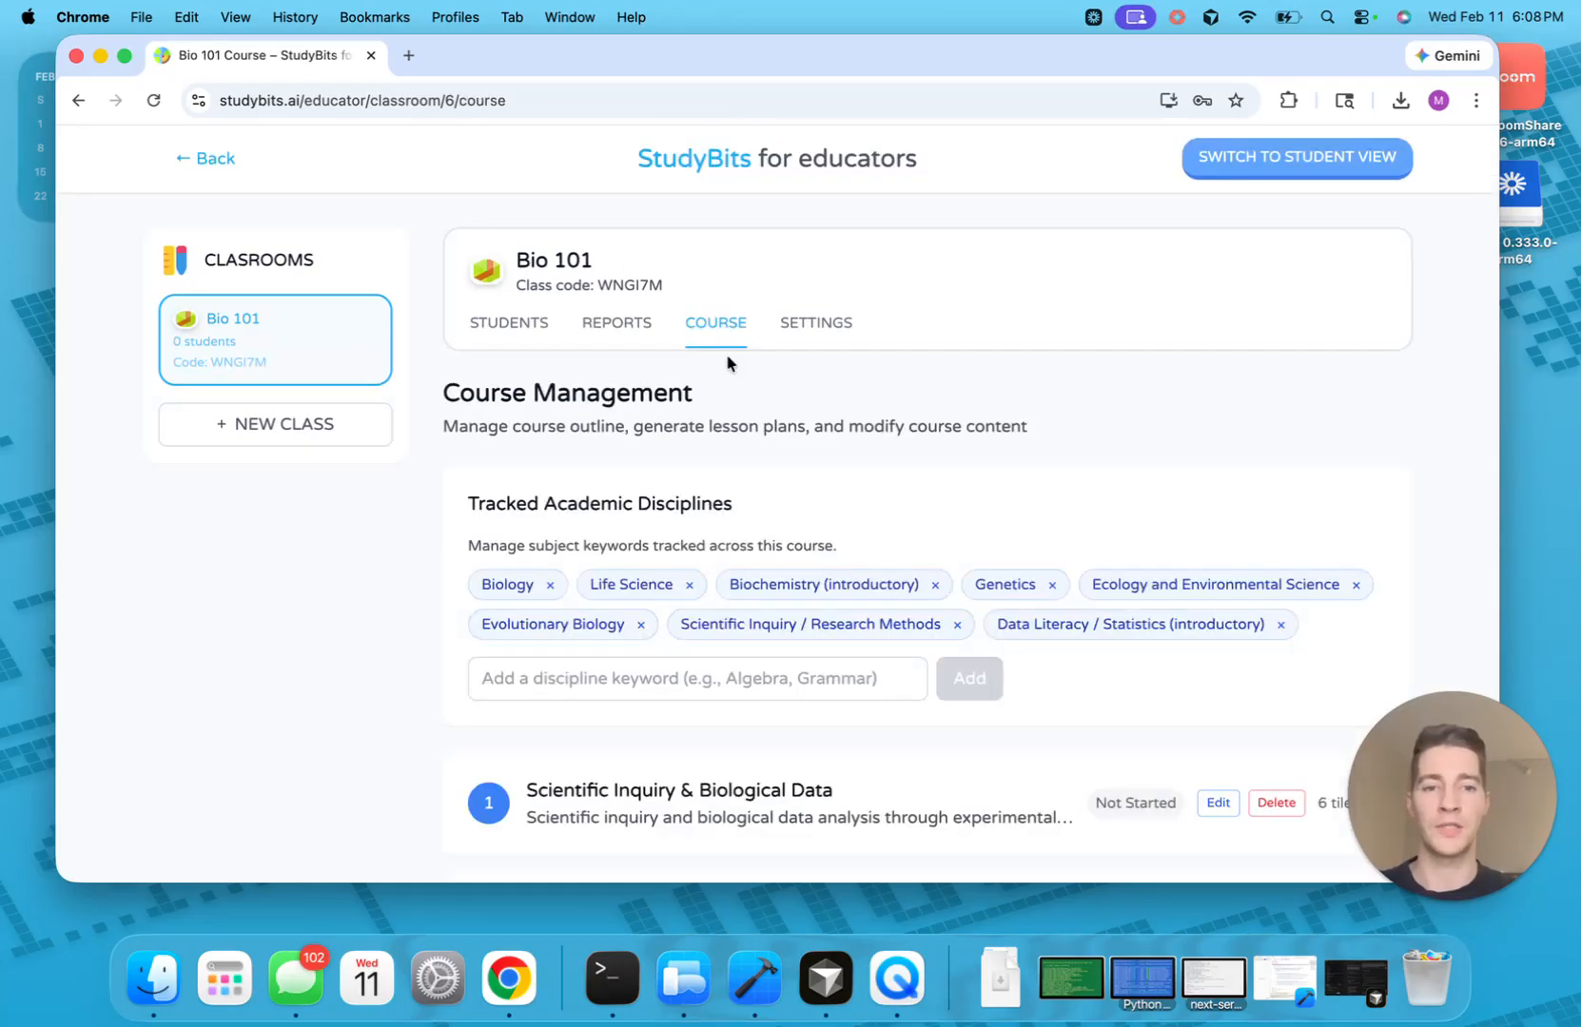
pyautogui.scroll(-1, 770, 476)
pyautogui.scroll(-2, 628, 491)
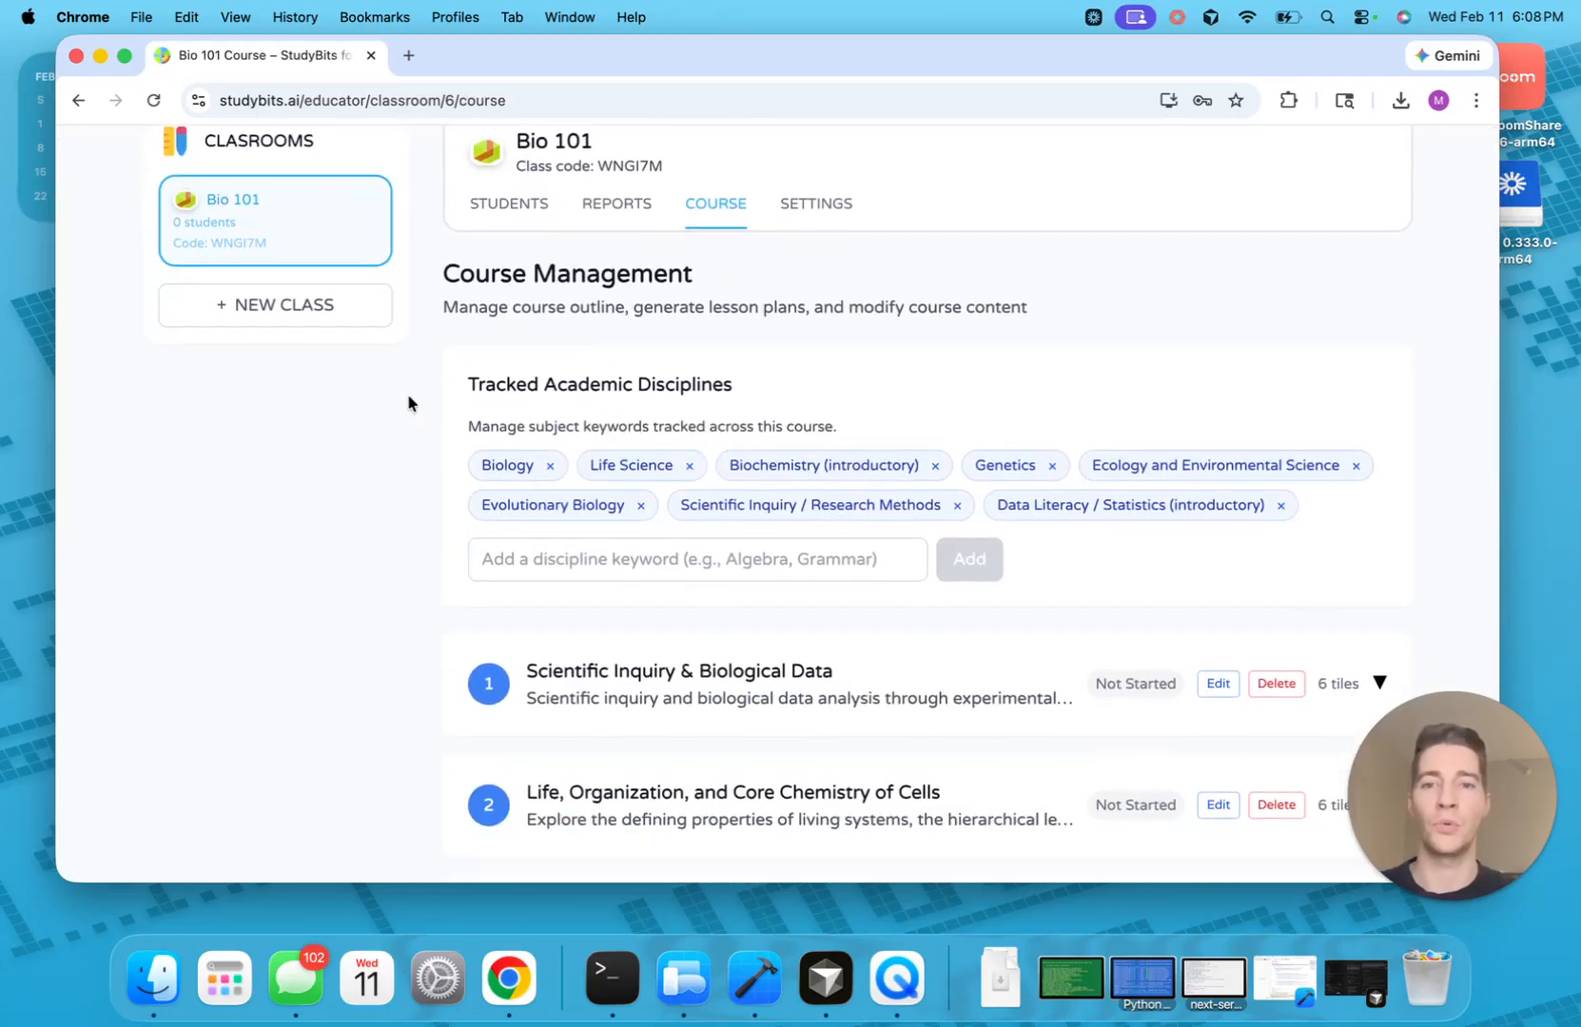
pyautogui.moveTo(471, 389); pyautogui.dragTo(557, 388)
pyautogui.click(555, 388)
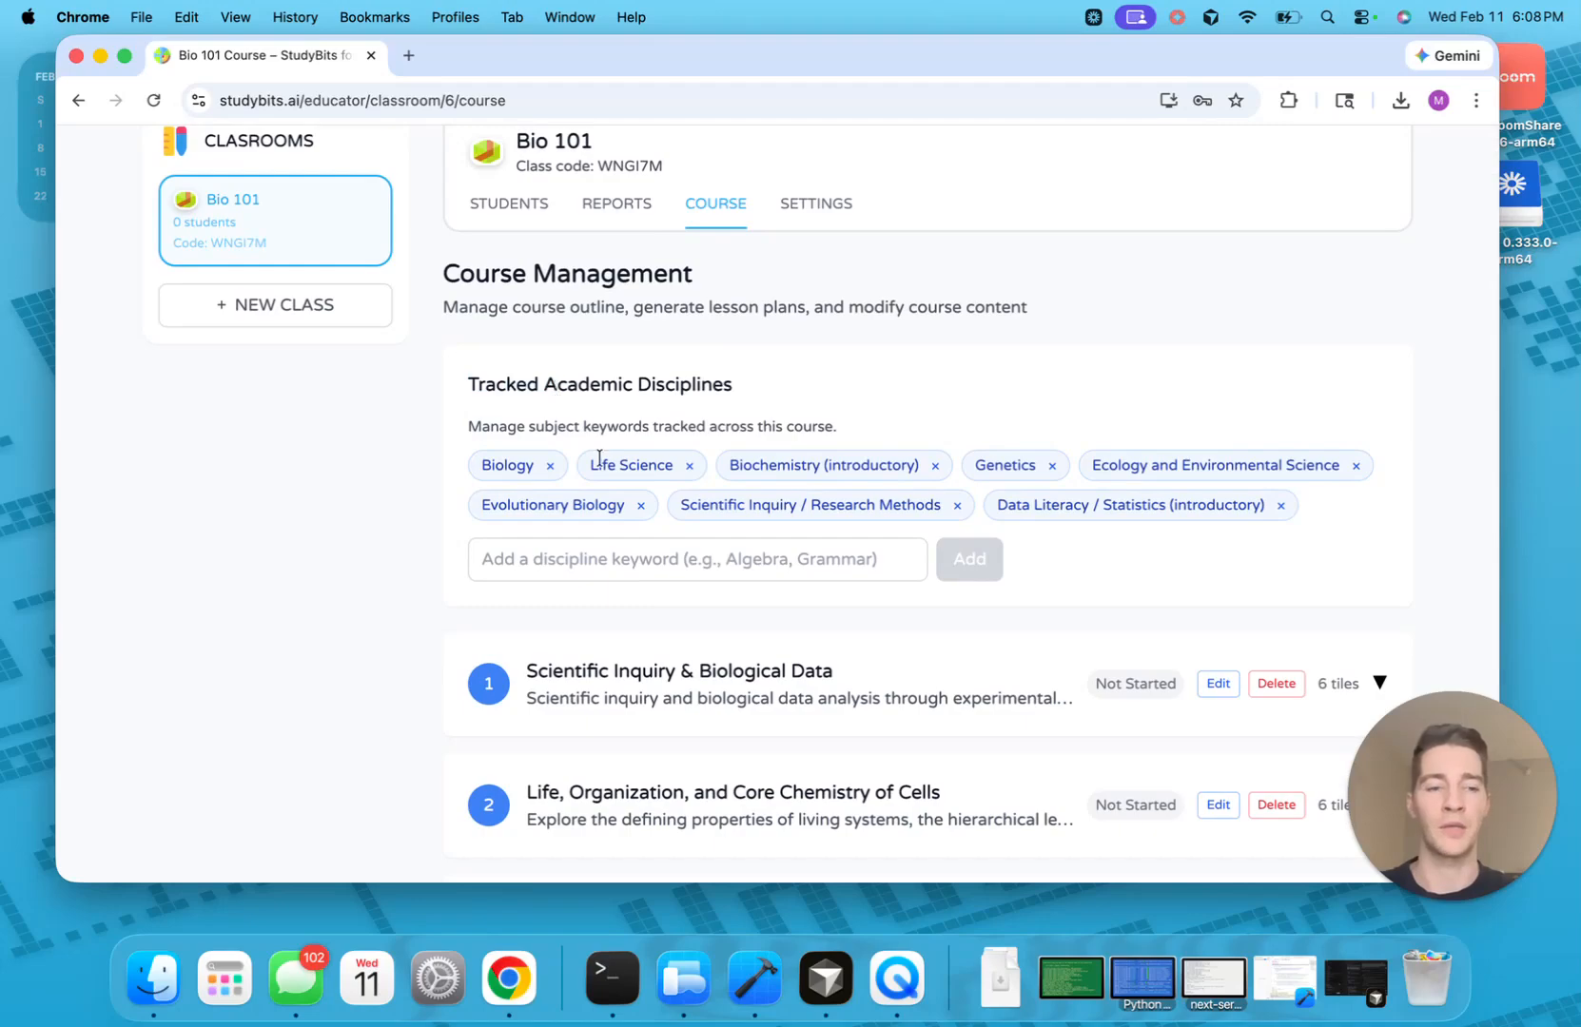
pyautogui.scroll(-1, 599, 459)
pyautogui.scroll(-2, 600, 458)
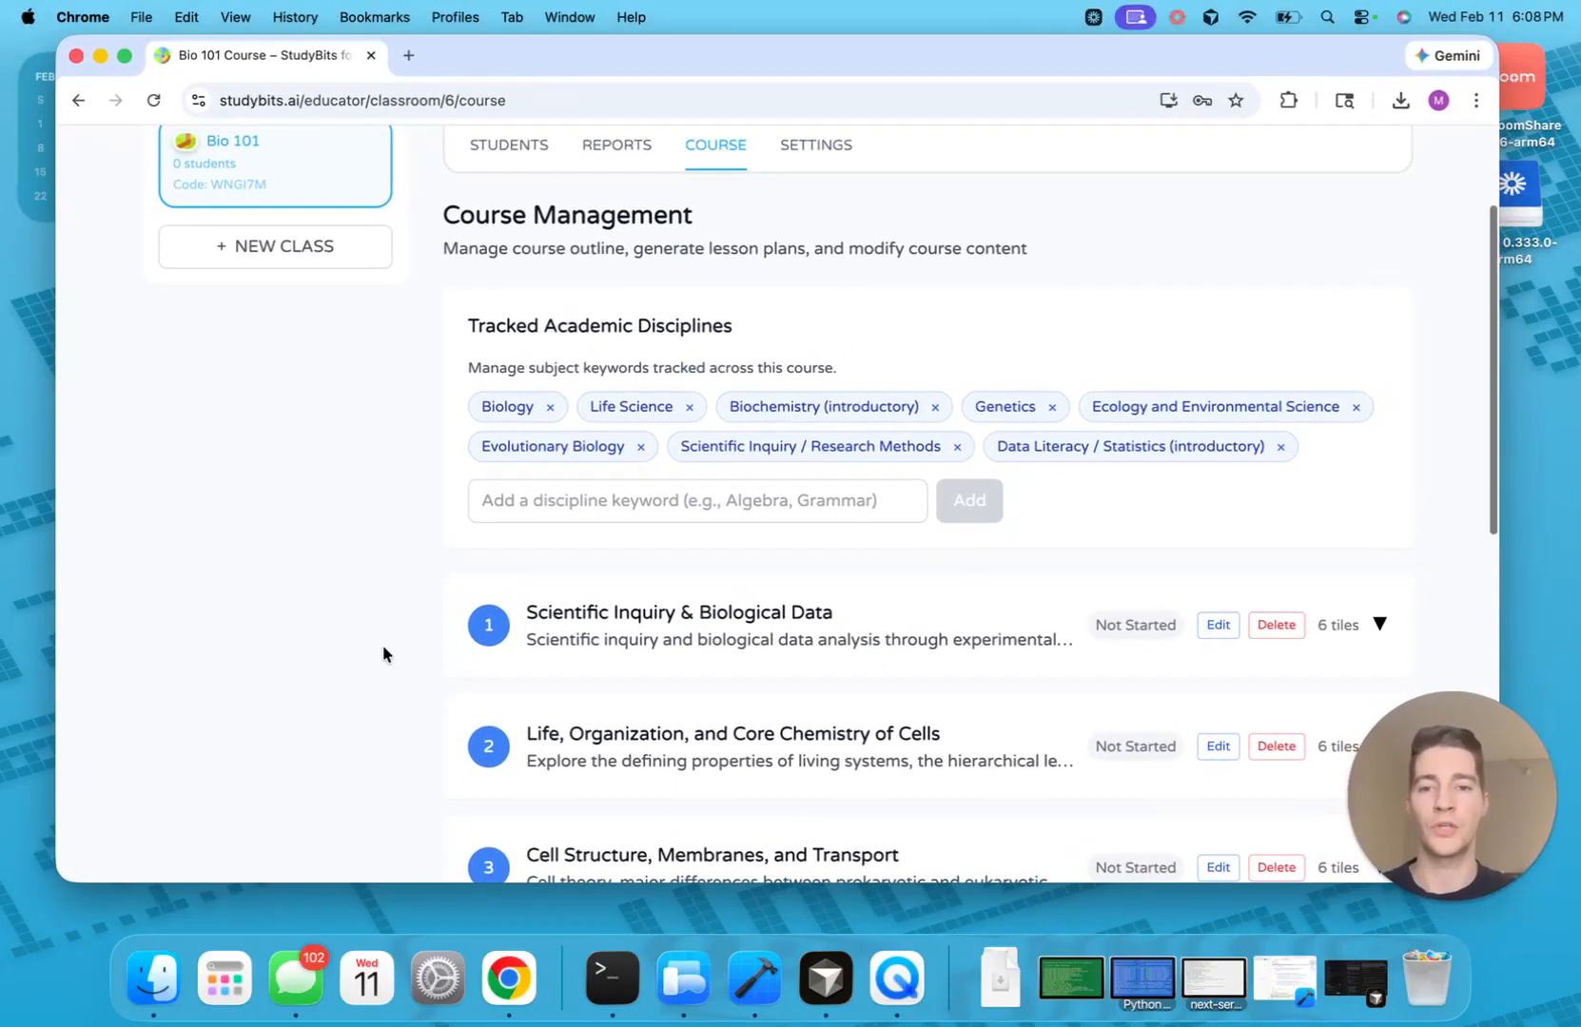
pyautogui.scroll(-2, 383, 647)
pyautogui.scroll(-5, 383, 647)
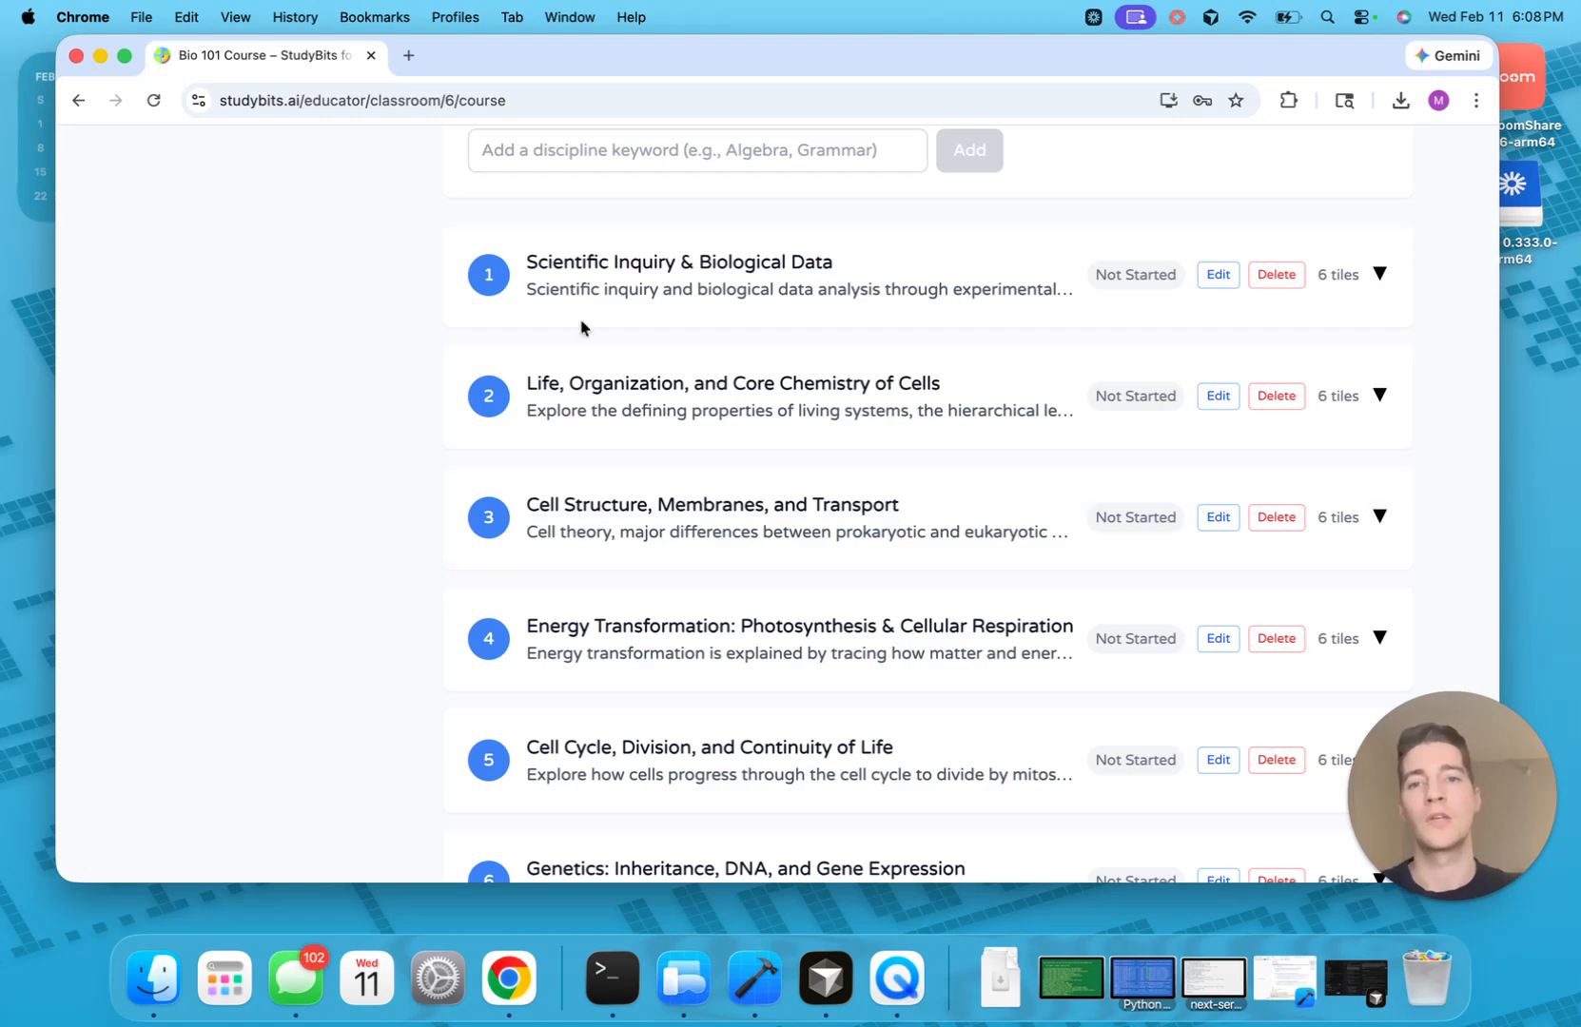
# Expand unit 1, Scientific Inquiry & Biological Data, to show its six lesson tiles
pyautogui.click(579, 279)
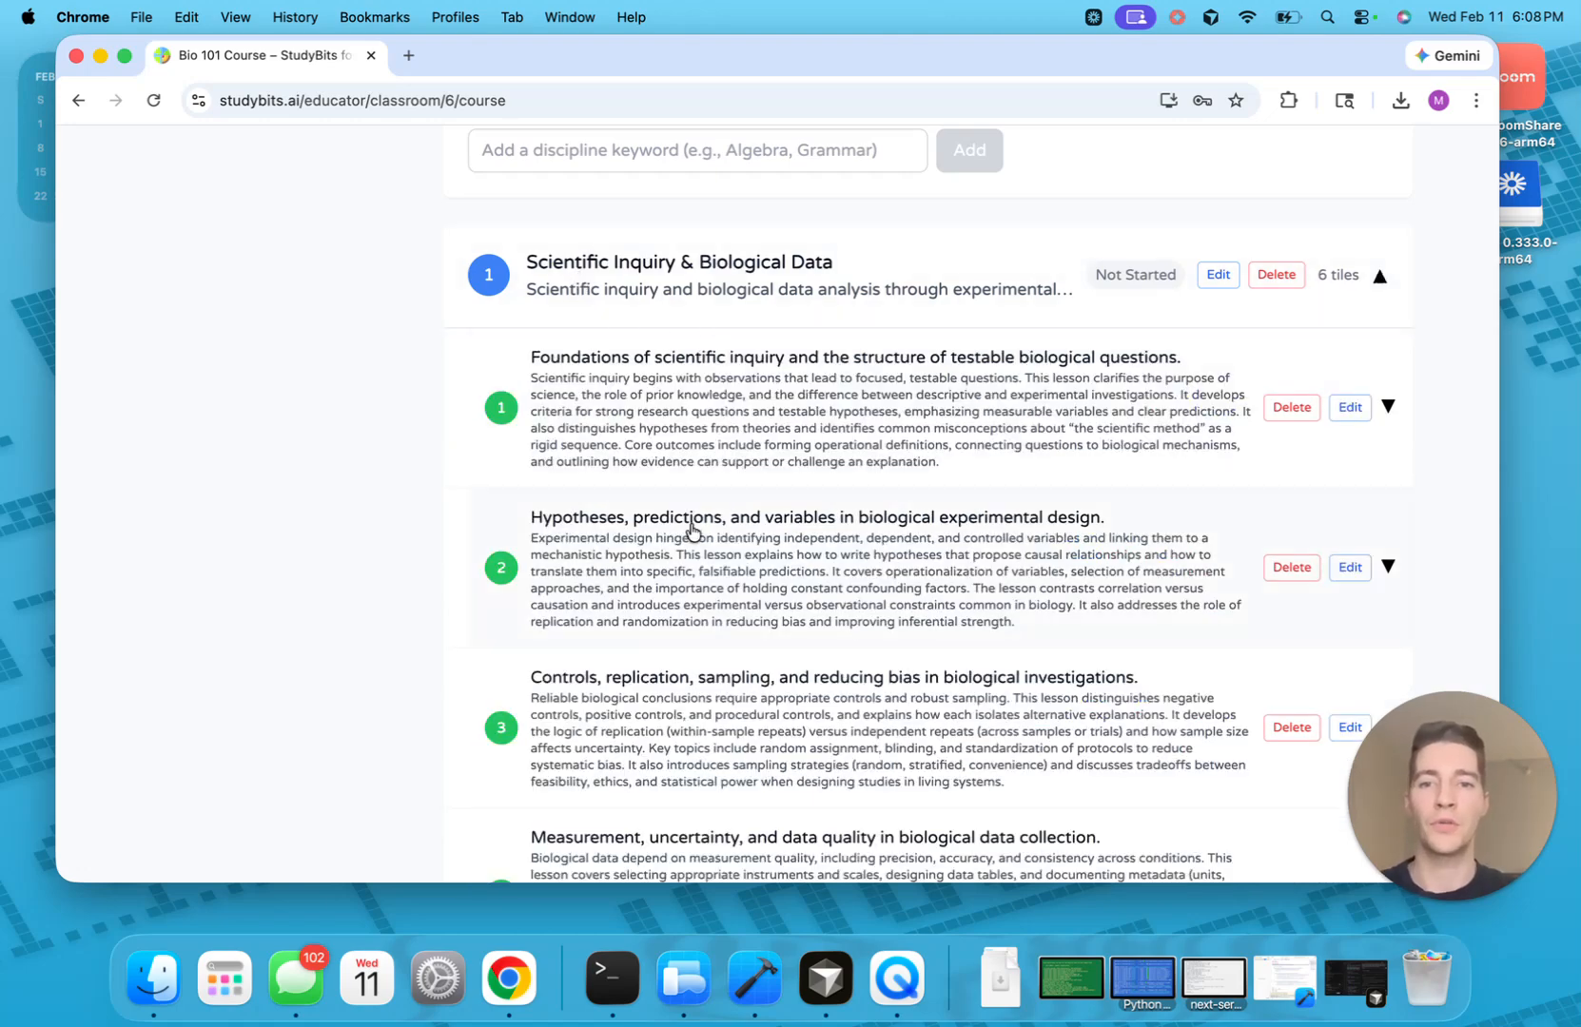
pyautogui.scroll(-2, 692, 529)
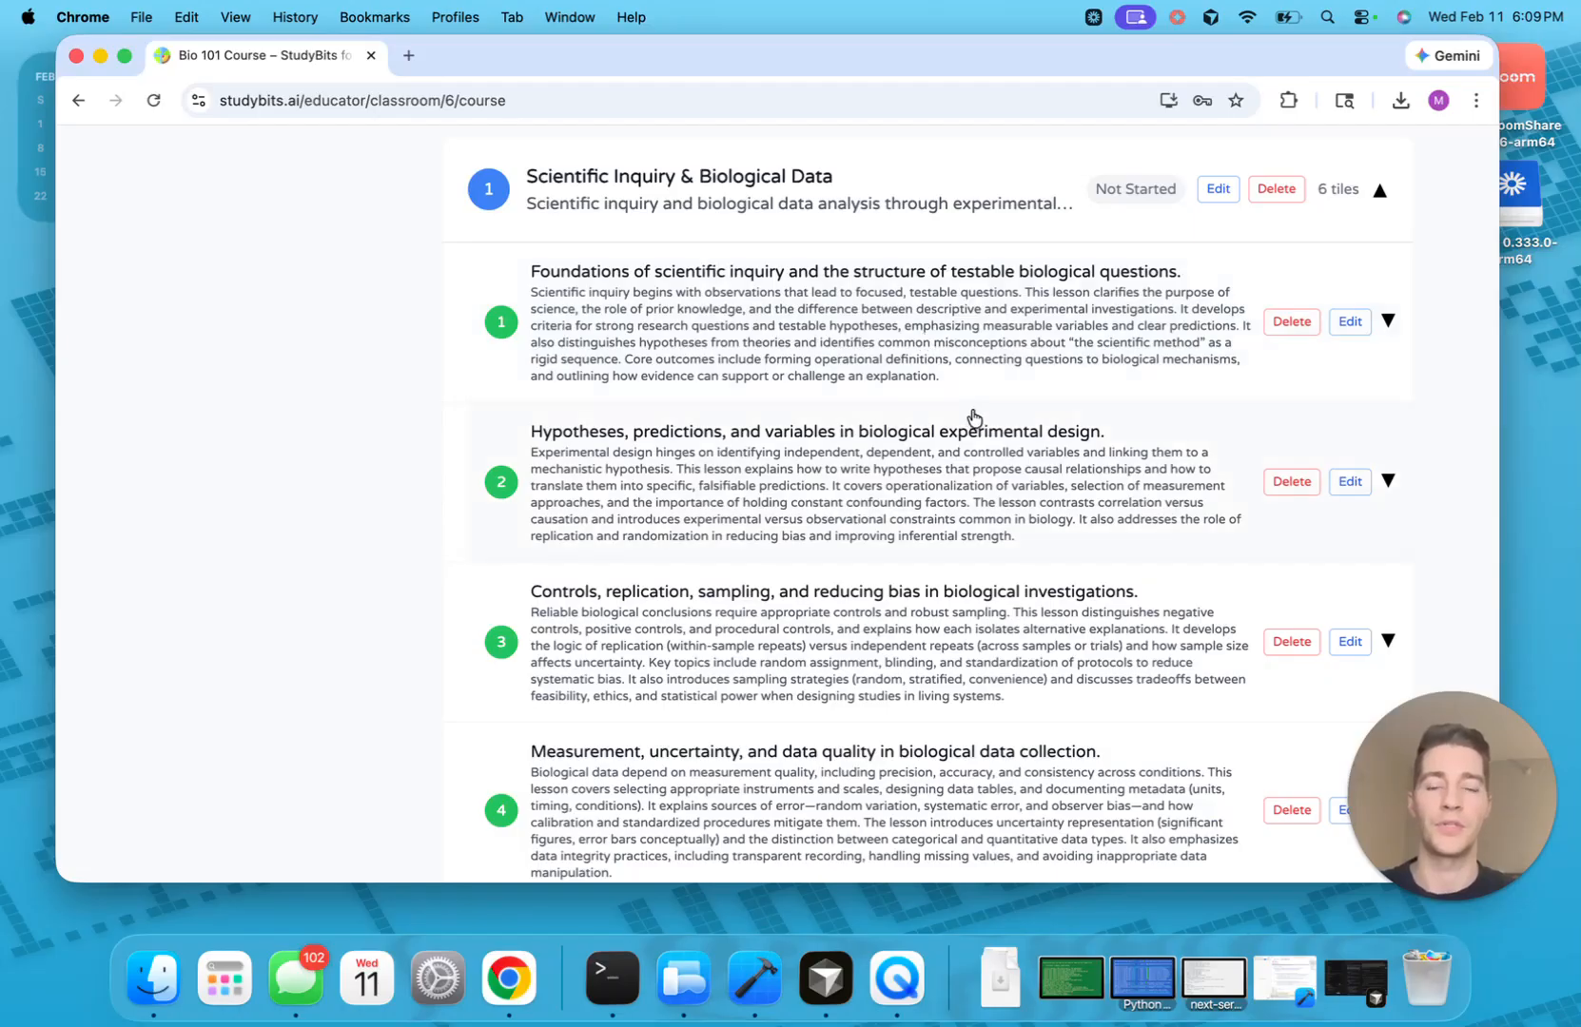
pyautogui.scroll(1, 932, 361)
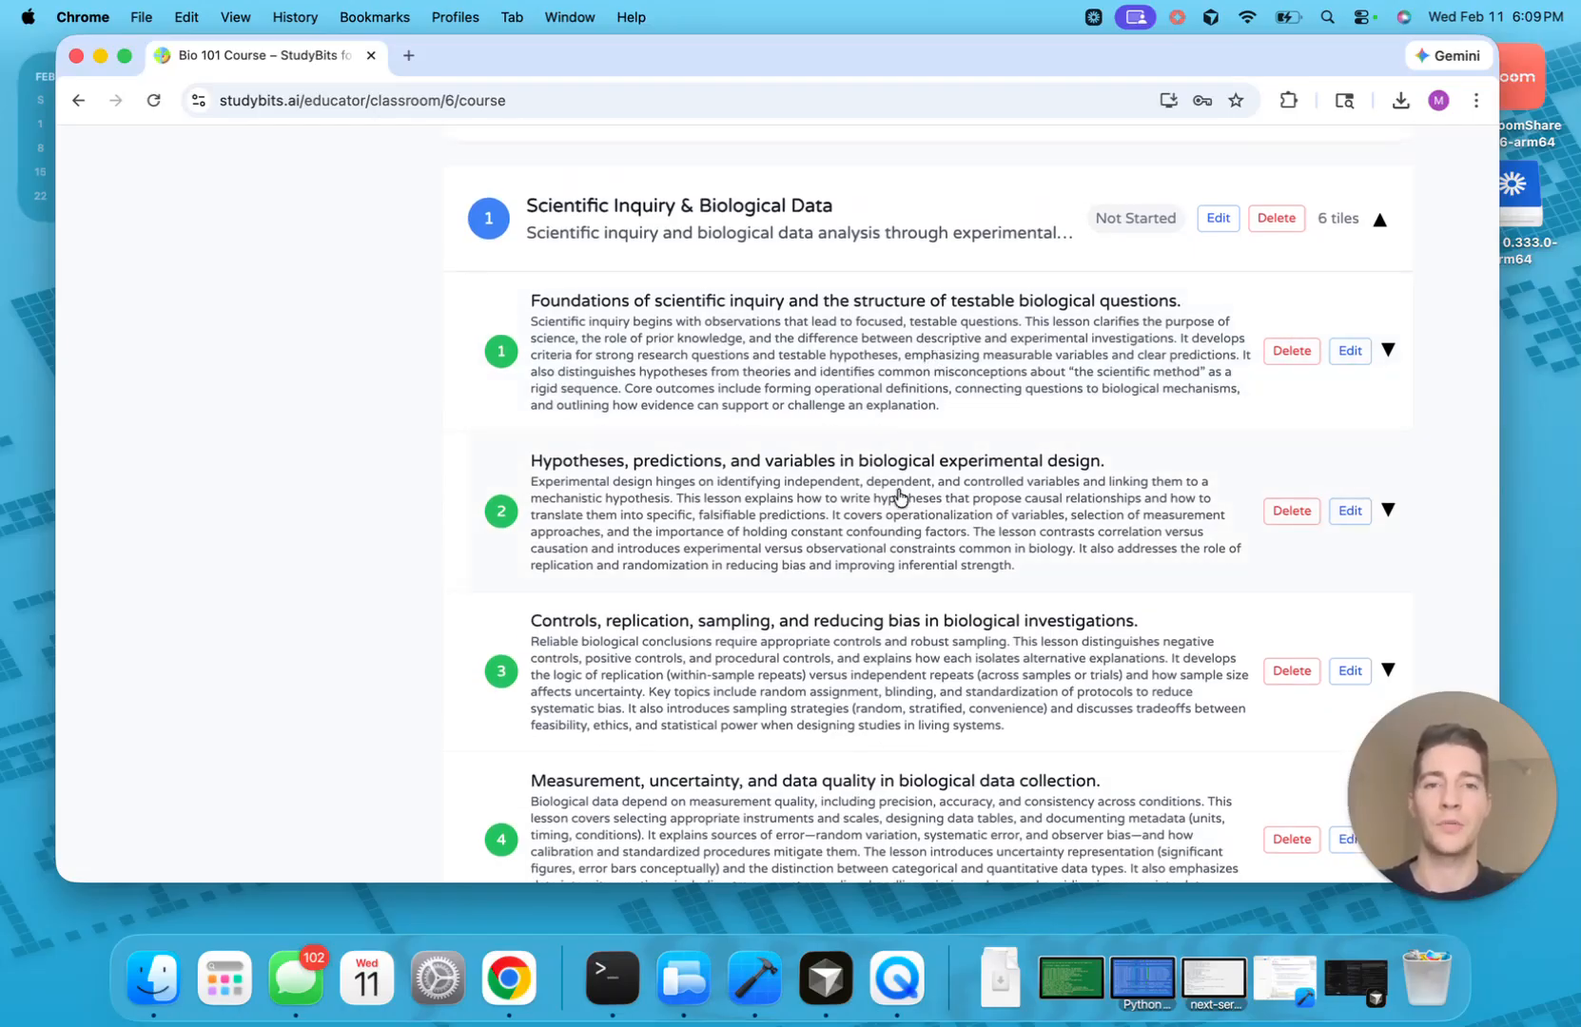
pyautogui.scroll(10, 900, 498)
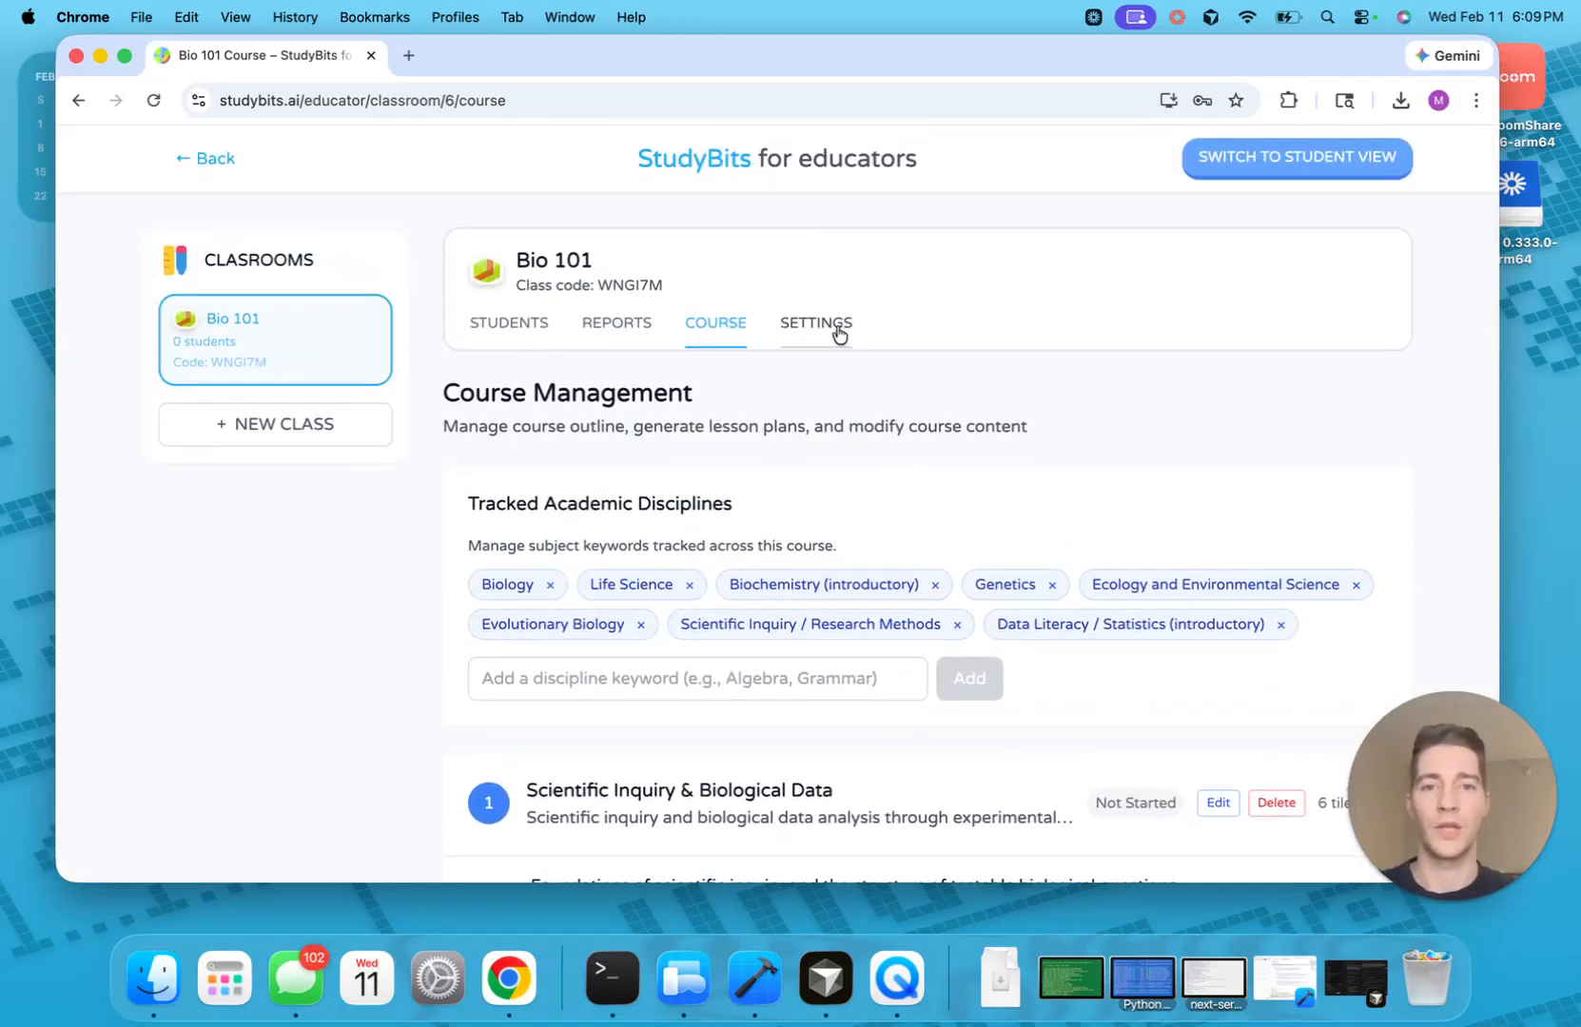
# Review the Bio 101 Classroom Settings, including email notification options and the Danger Zone
pyautogui.click(817, 323)
pyautogui.scroll(-1, 825, 590)
pyautogui.scroll(-6, 824, 618)
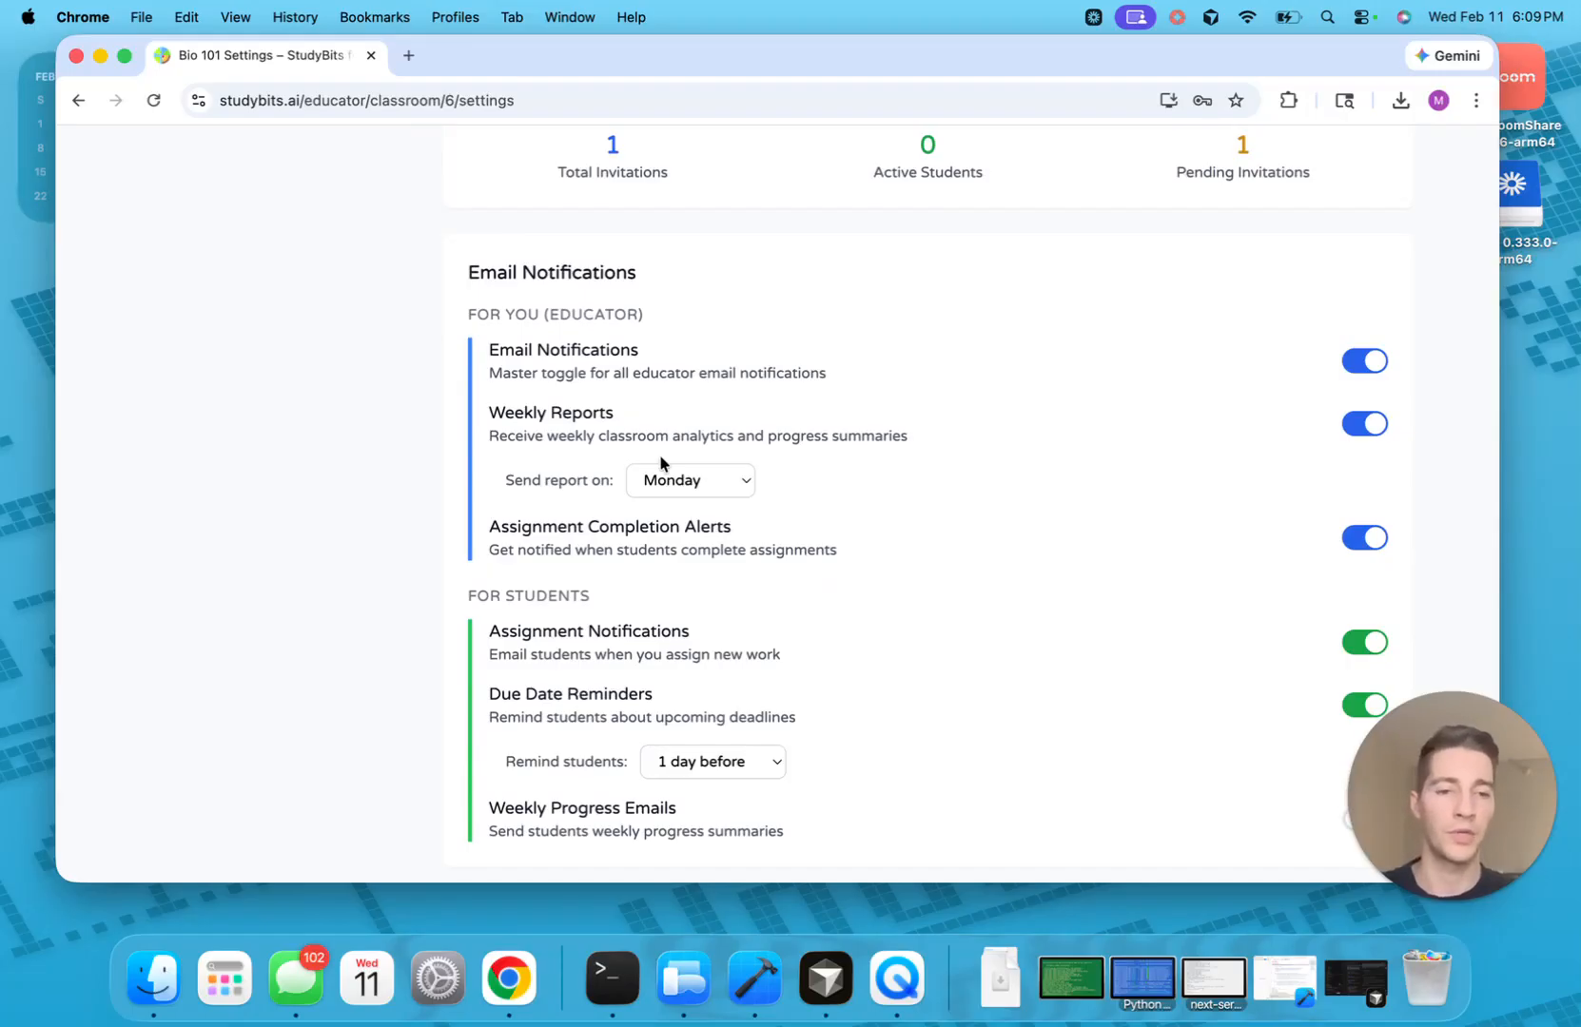
pyautogui.scroll(-2, 661, 458)
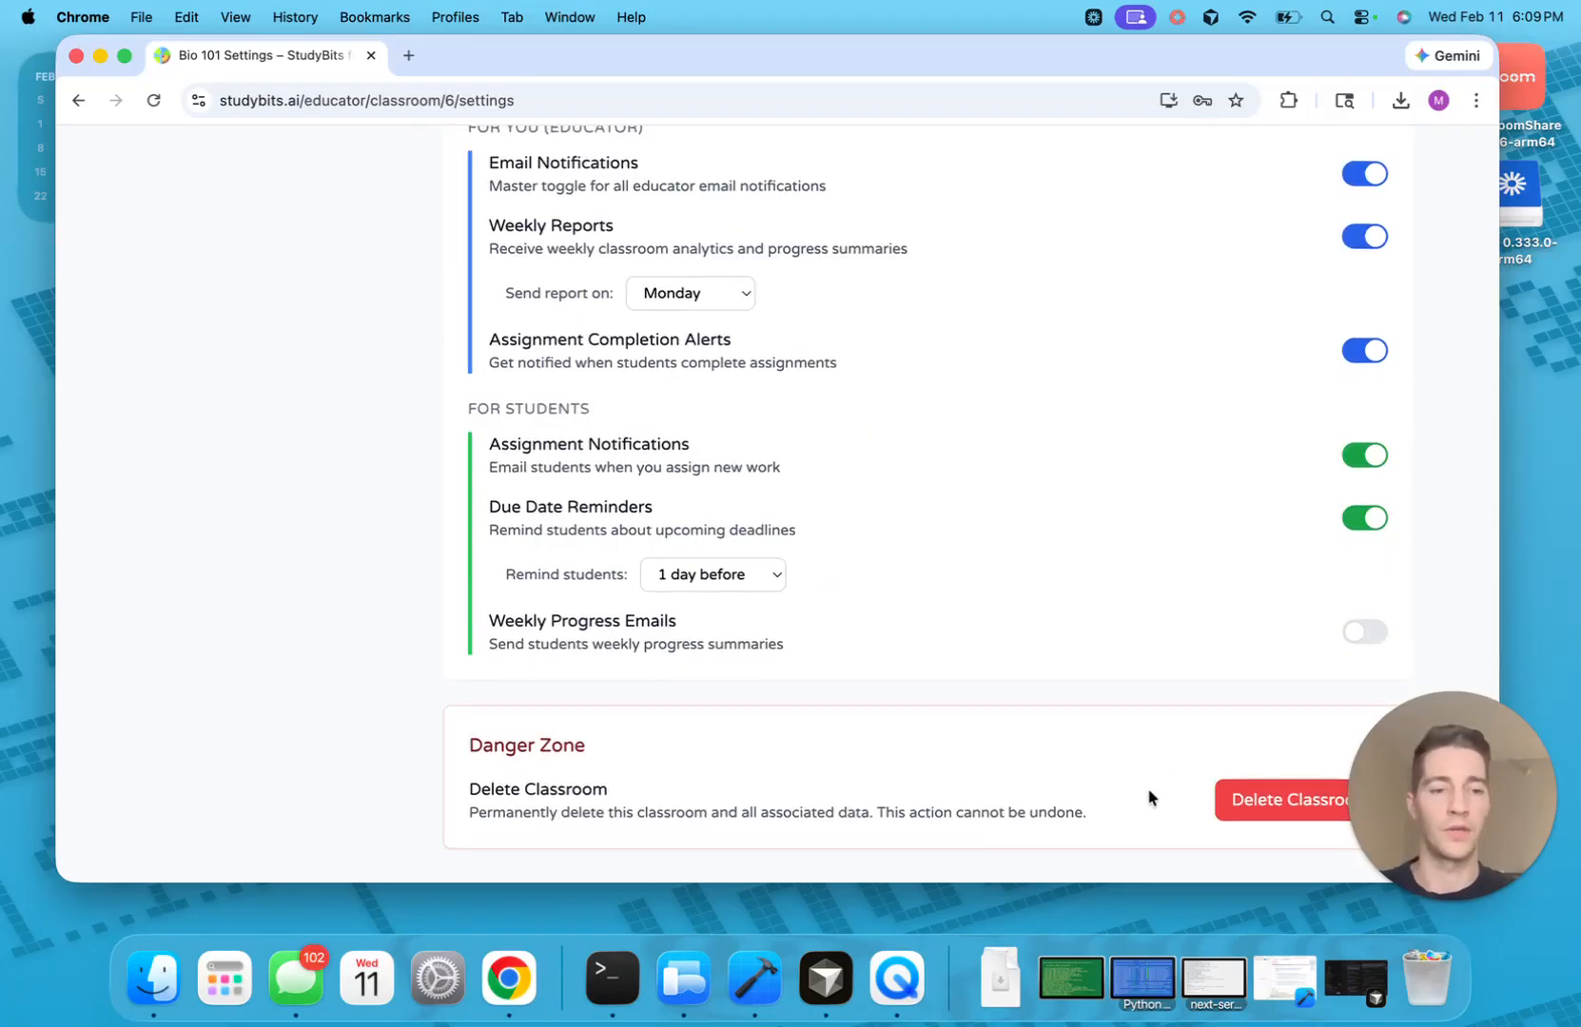
pyautogui.scroll(1, 1112, 716)
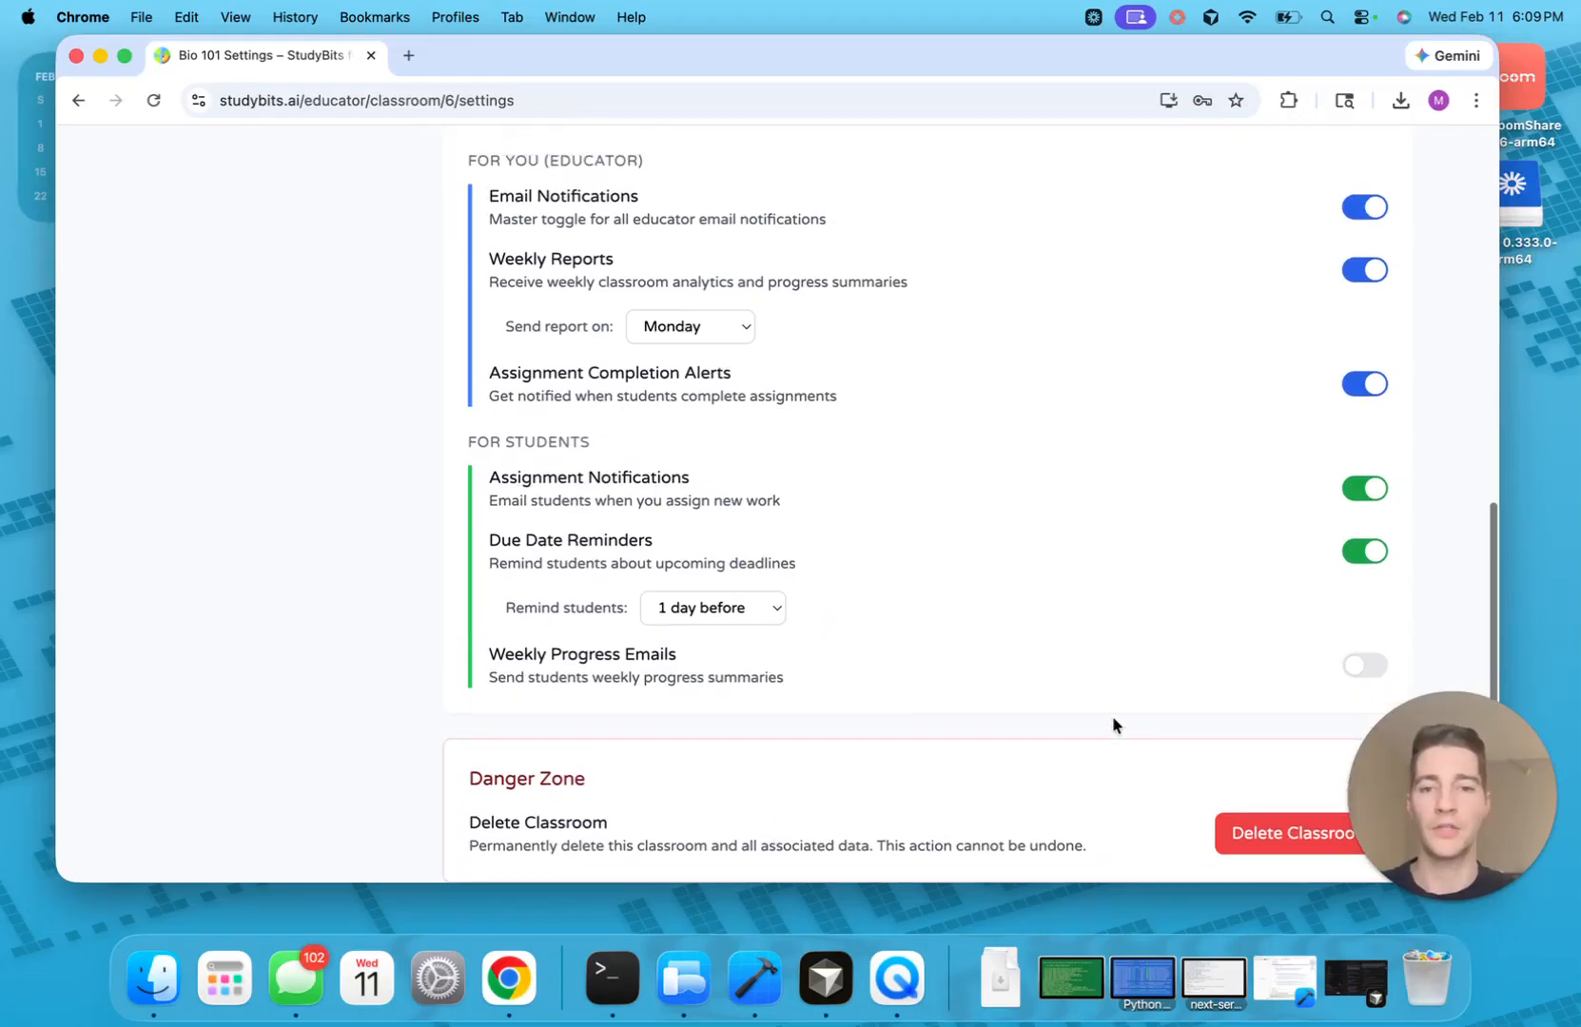
pyautogui.scroll(10, 1066, 512)
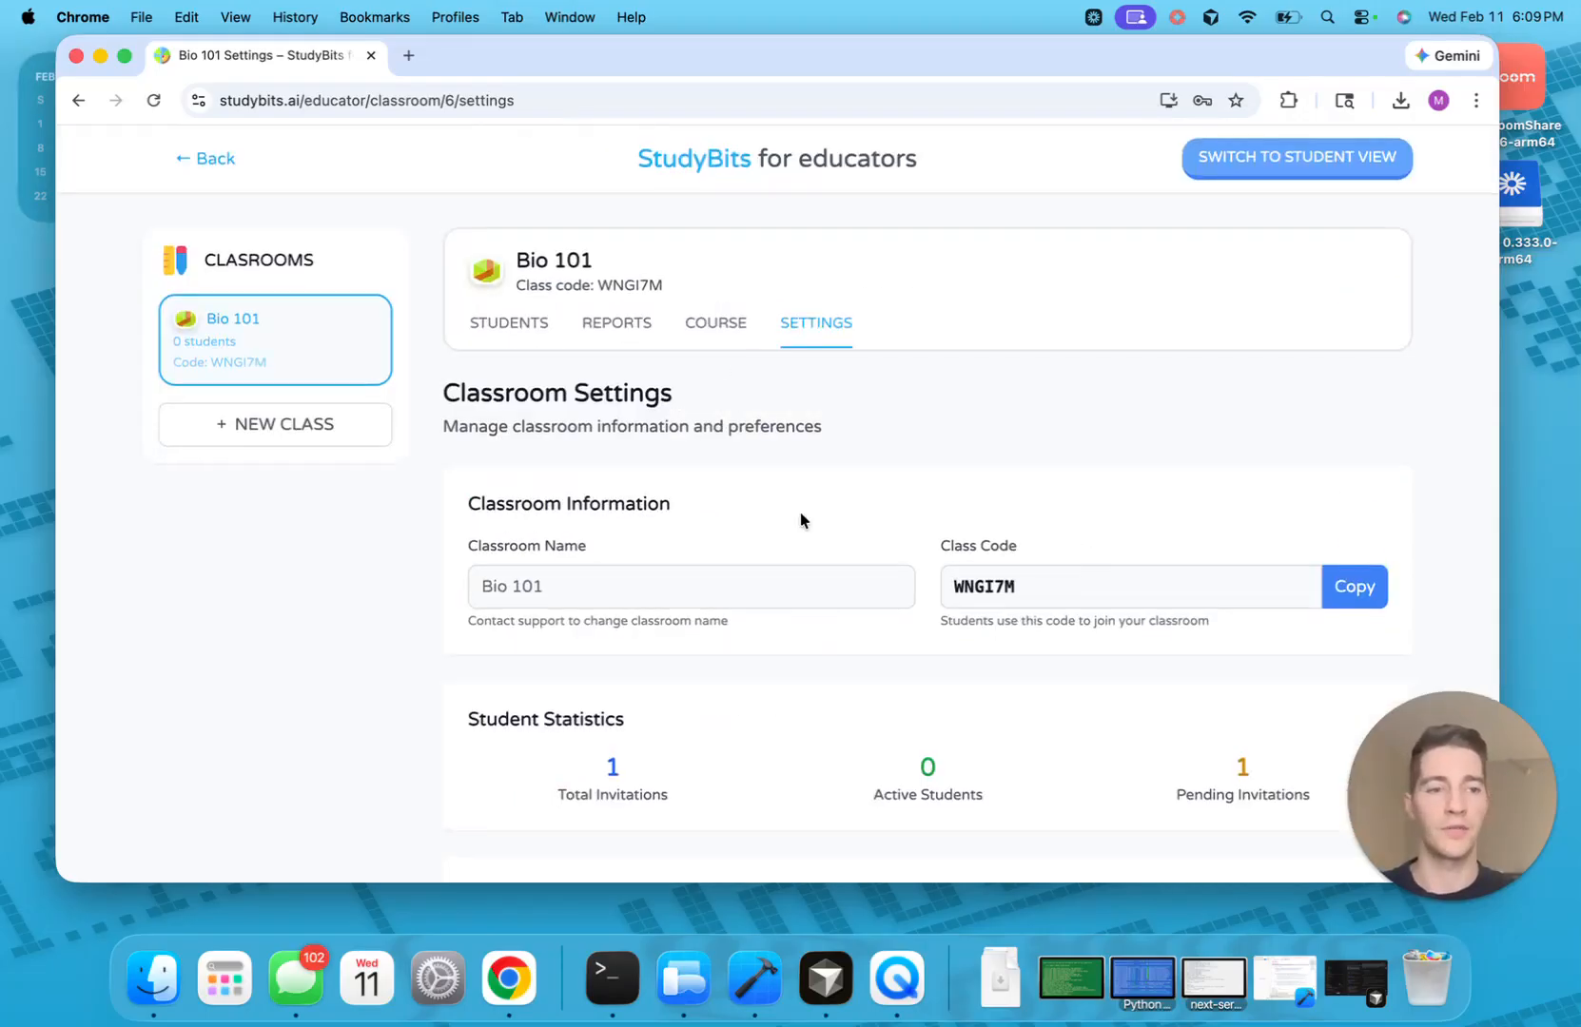